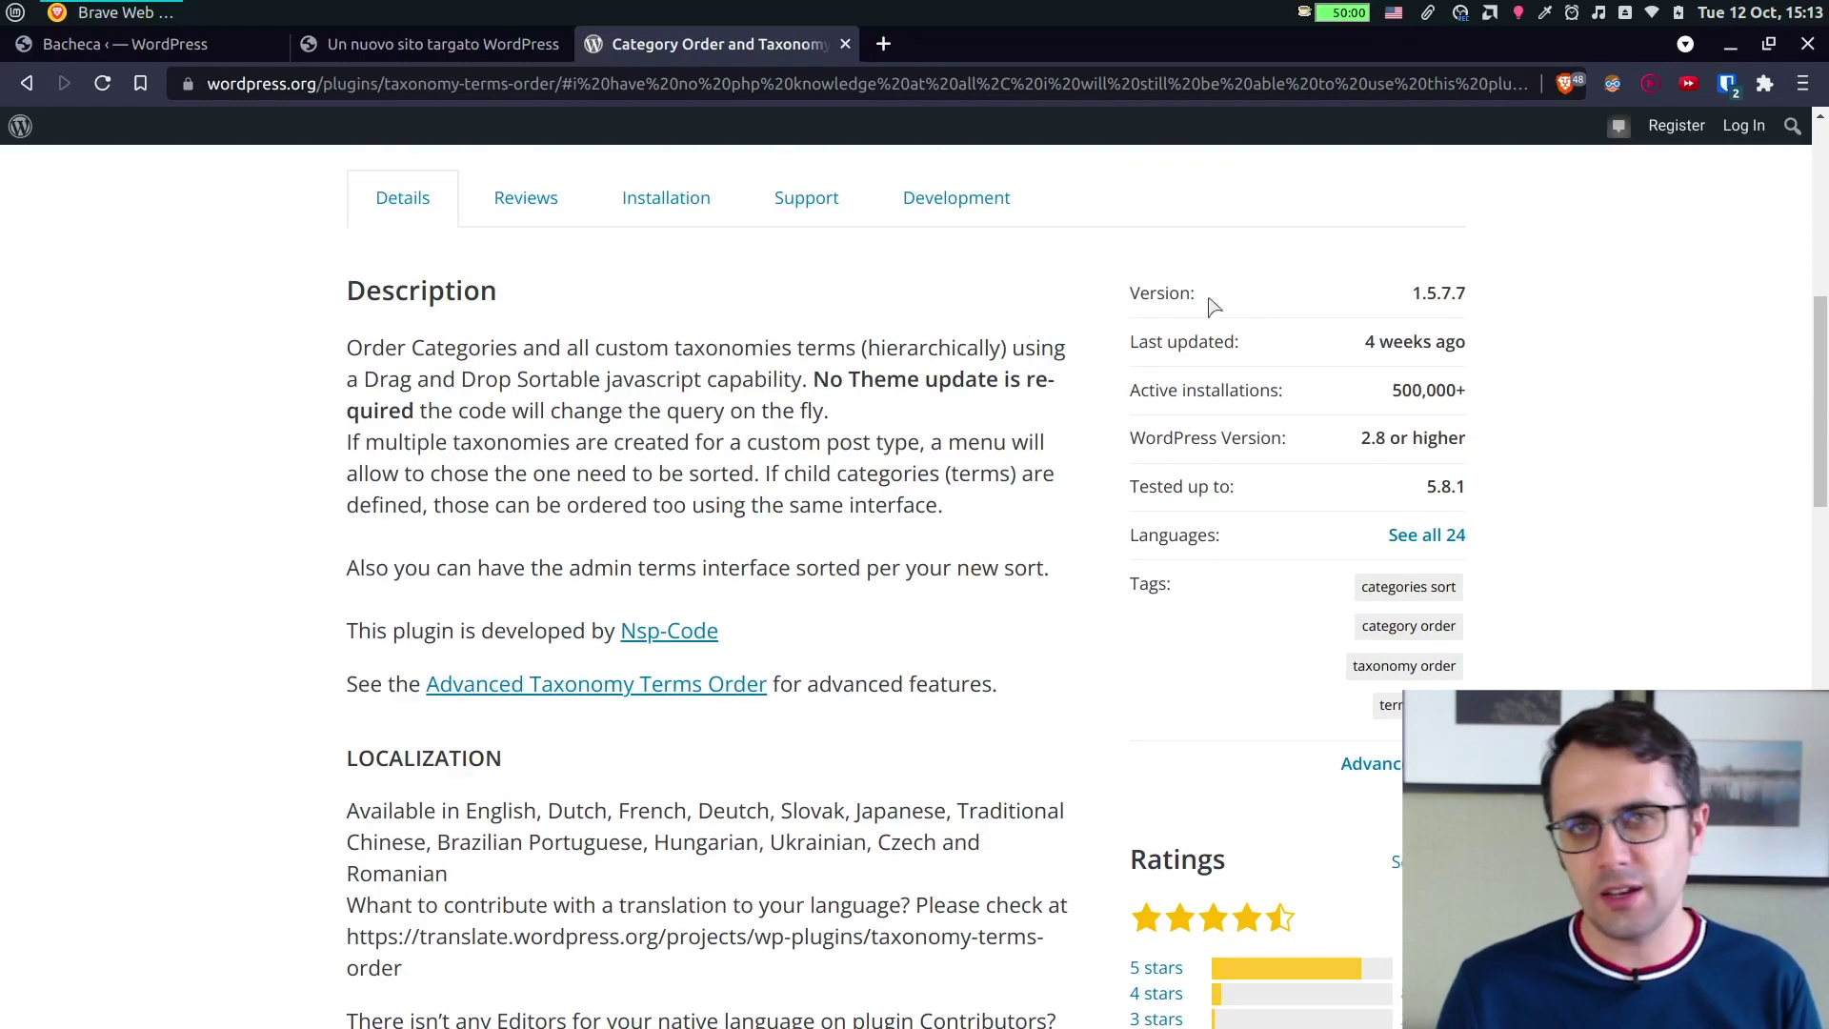
Review the plugin's description, active installations, ratings, support record and screenshots on its WordPress.org page.
scroll(1132, 354, down, 3)
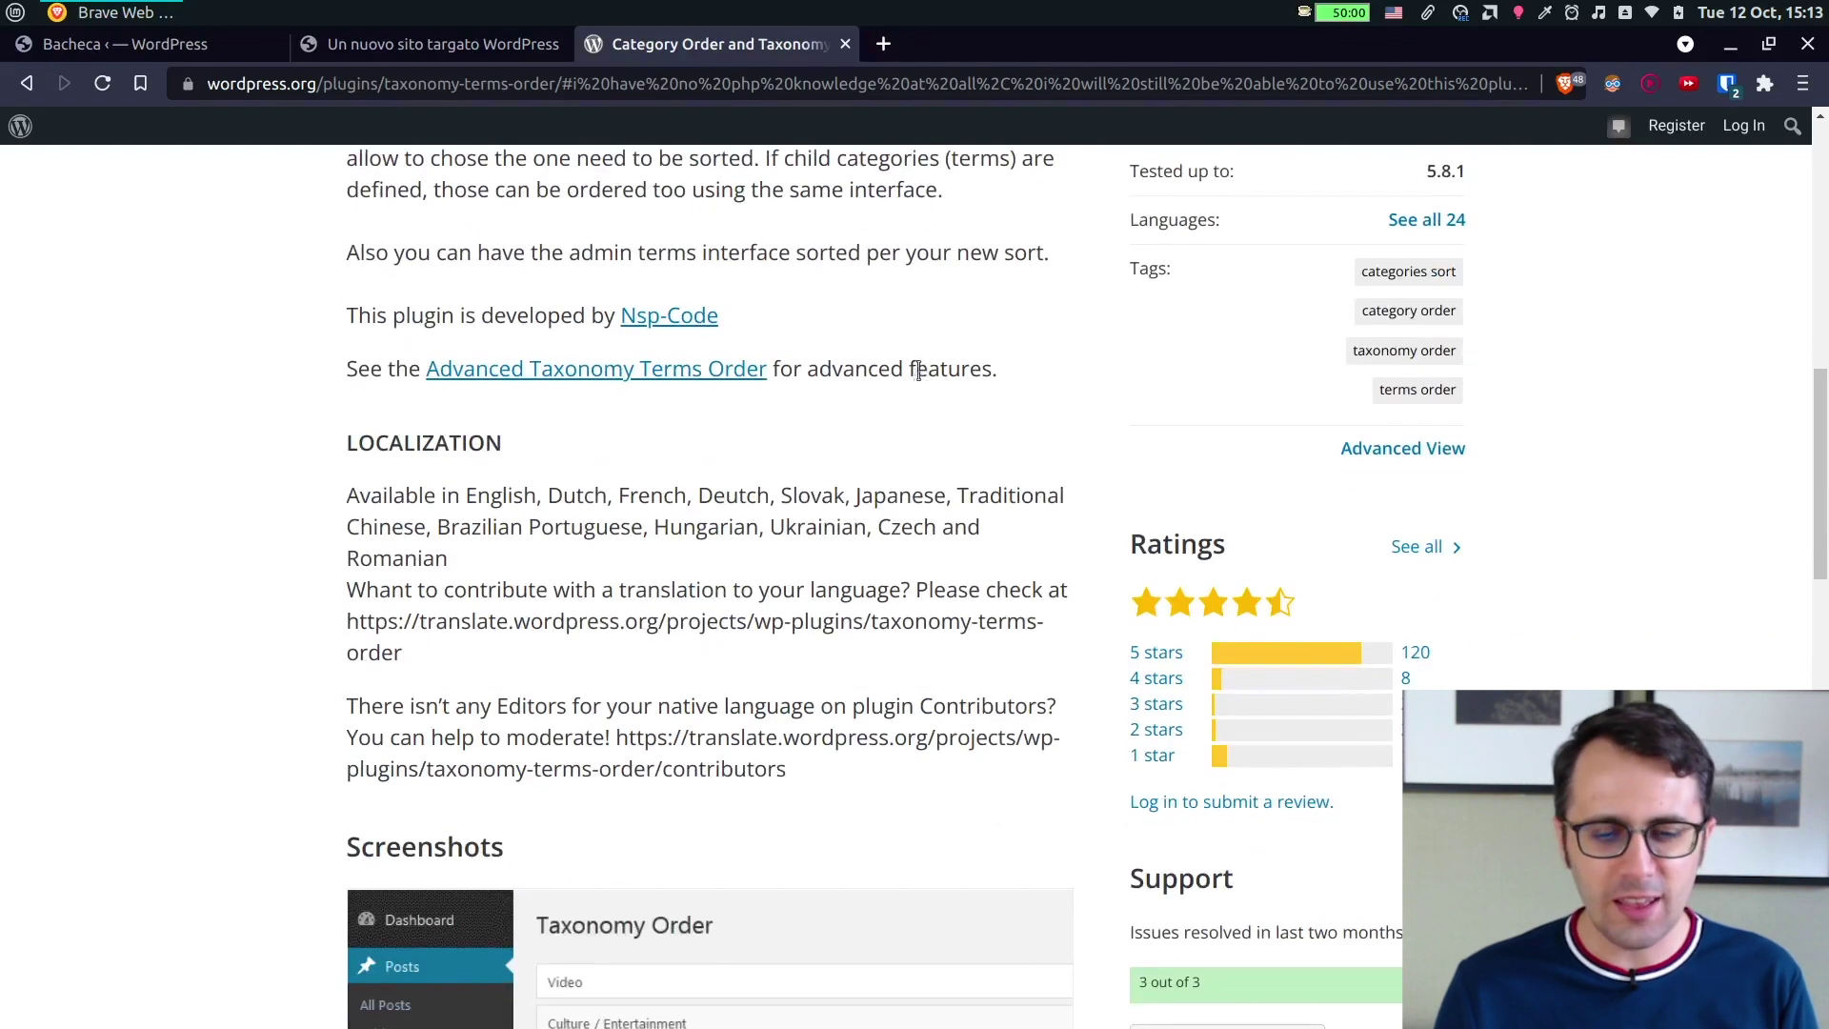
scroll(917, 369, up, 2)
drag(1391, 263, 1446, 263)
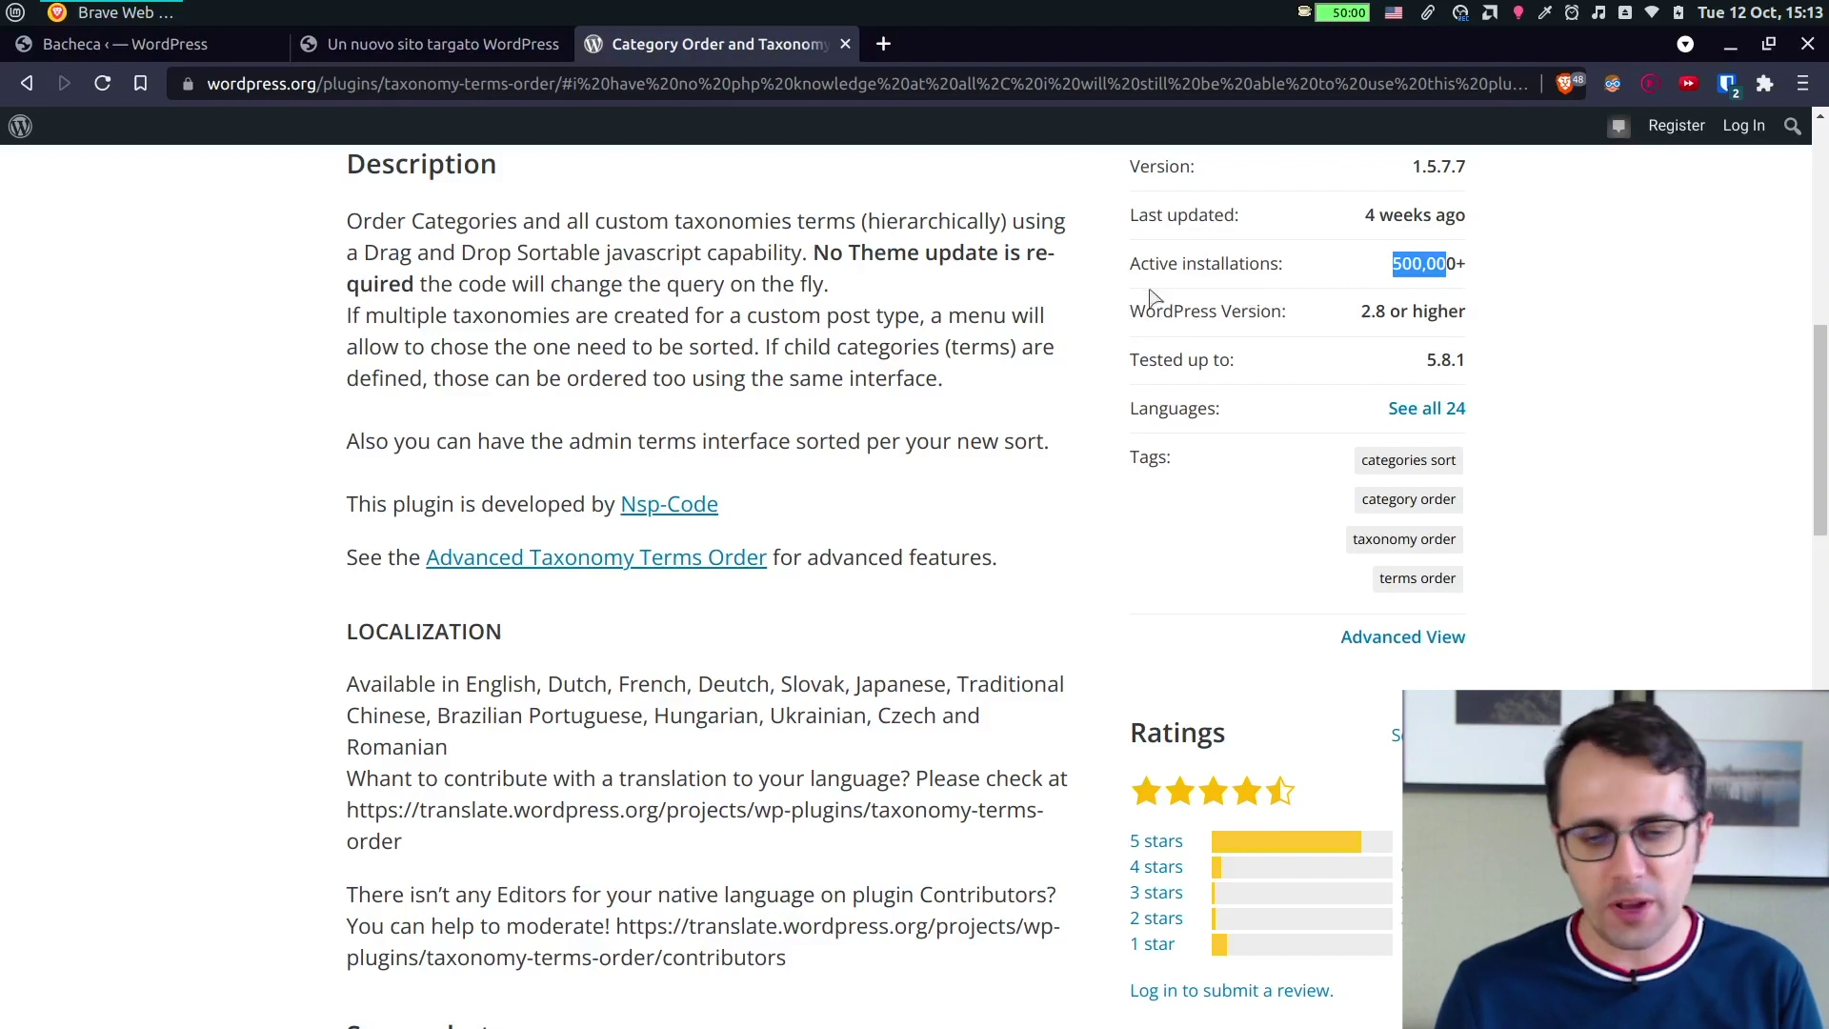
scroll(1152, 286, down, 3)
scroll(1200, 572, down, 3)
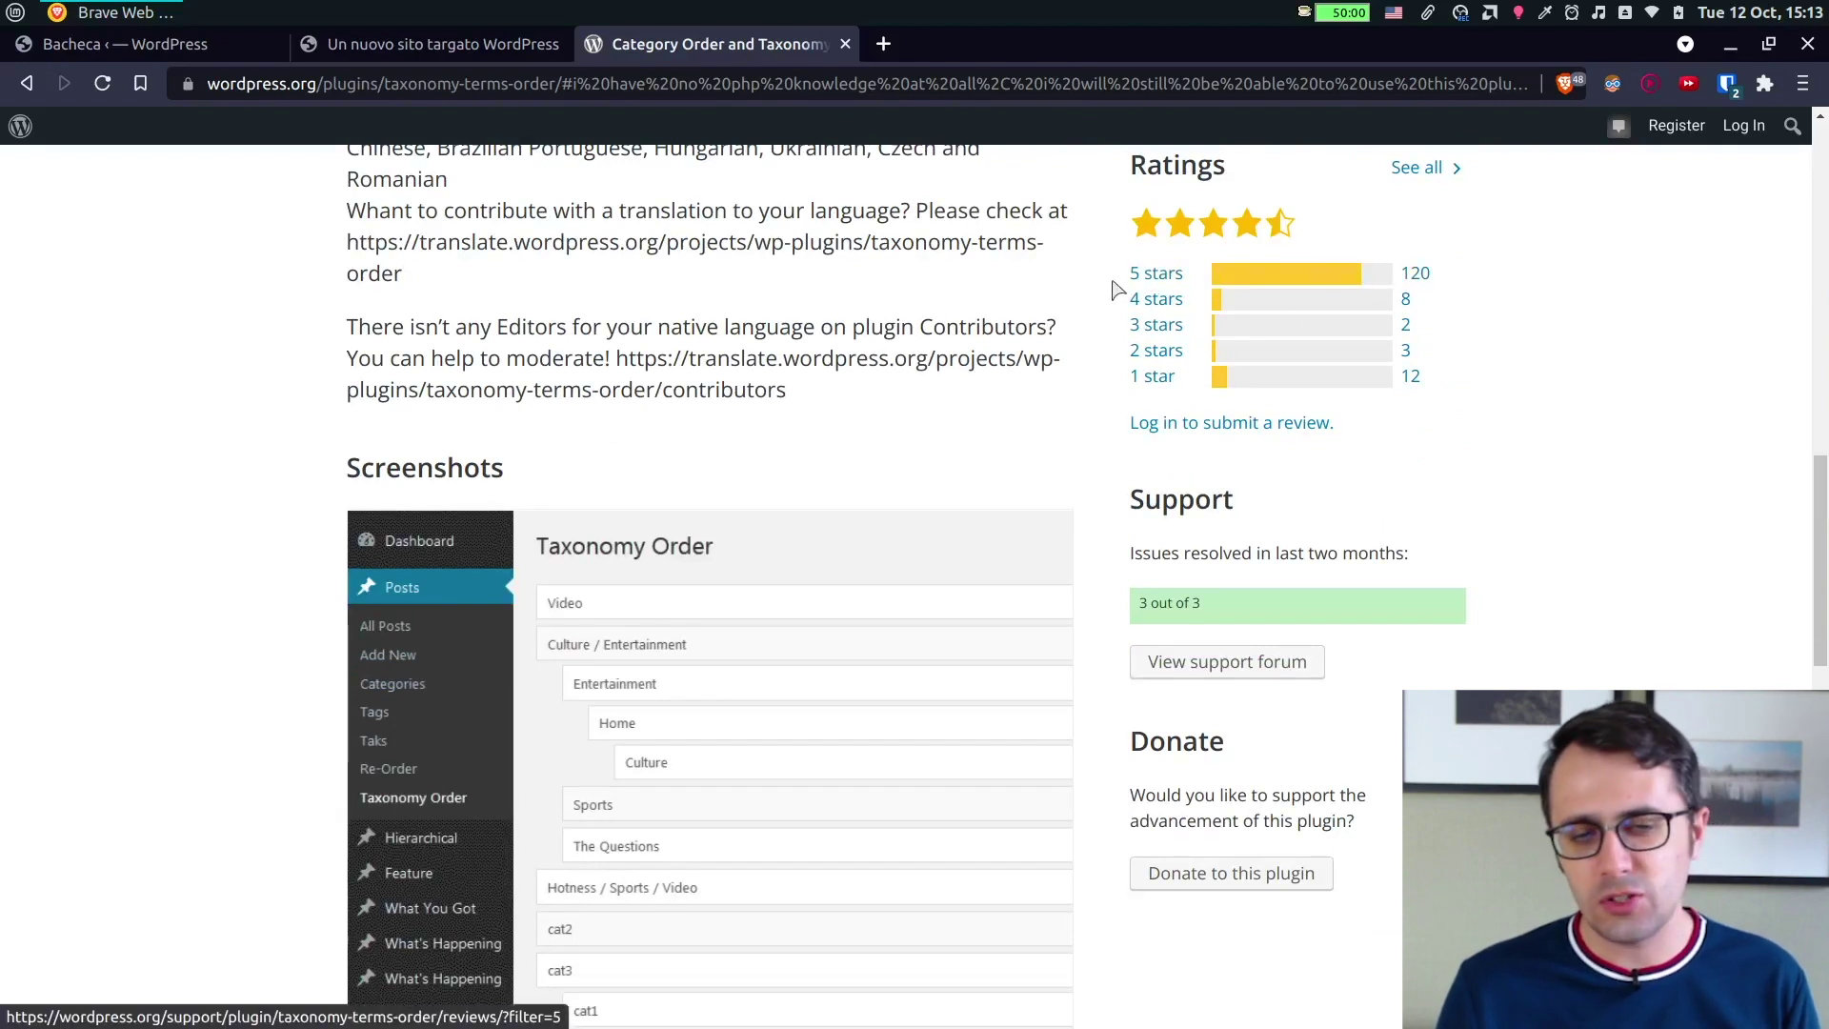
scroll(724, 290, down, 1)
scroll(714, 286, down, 3)
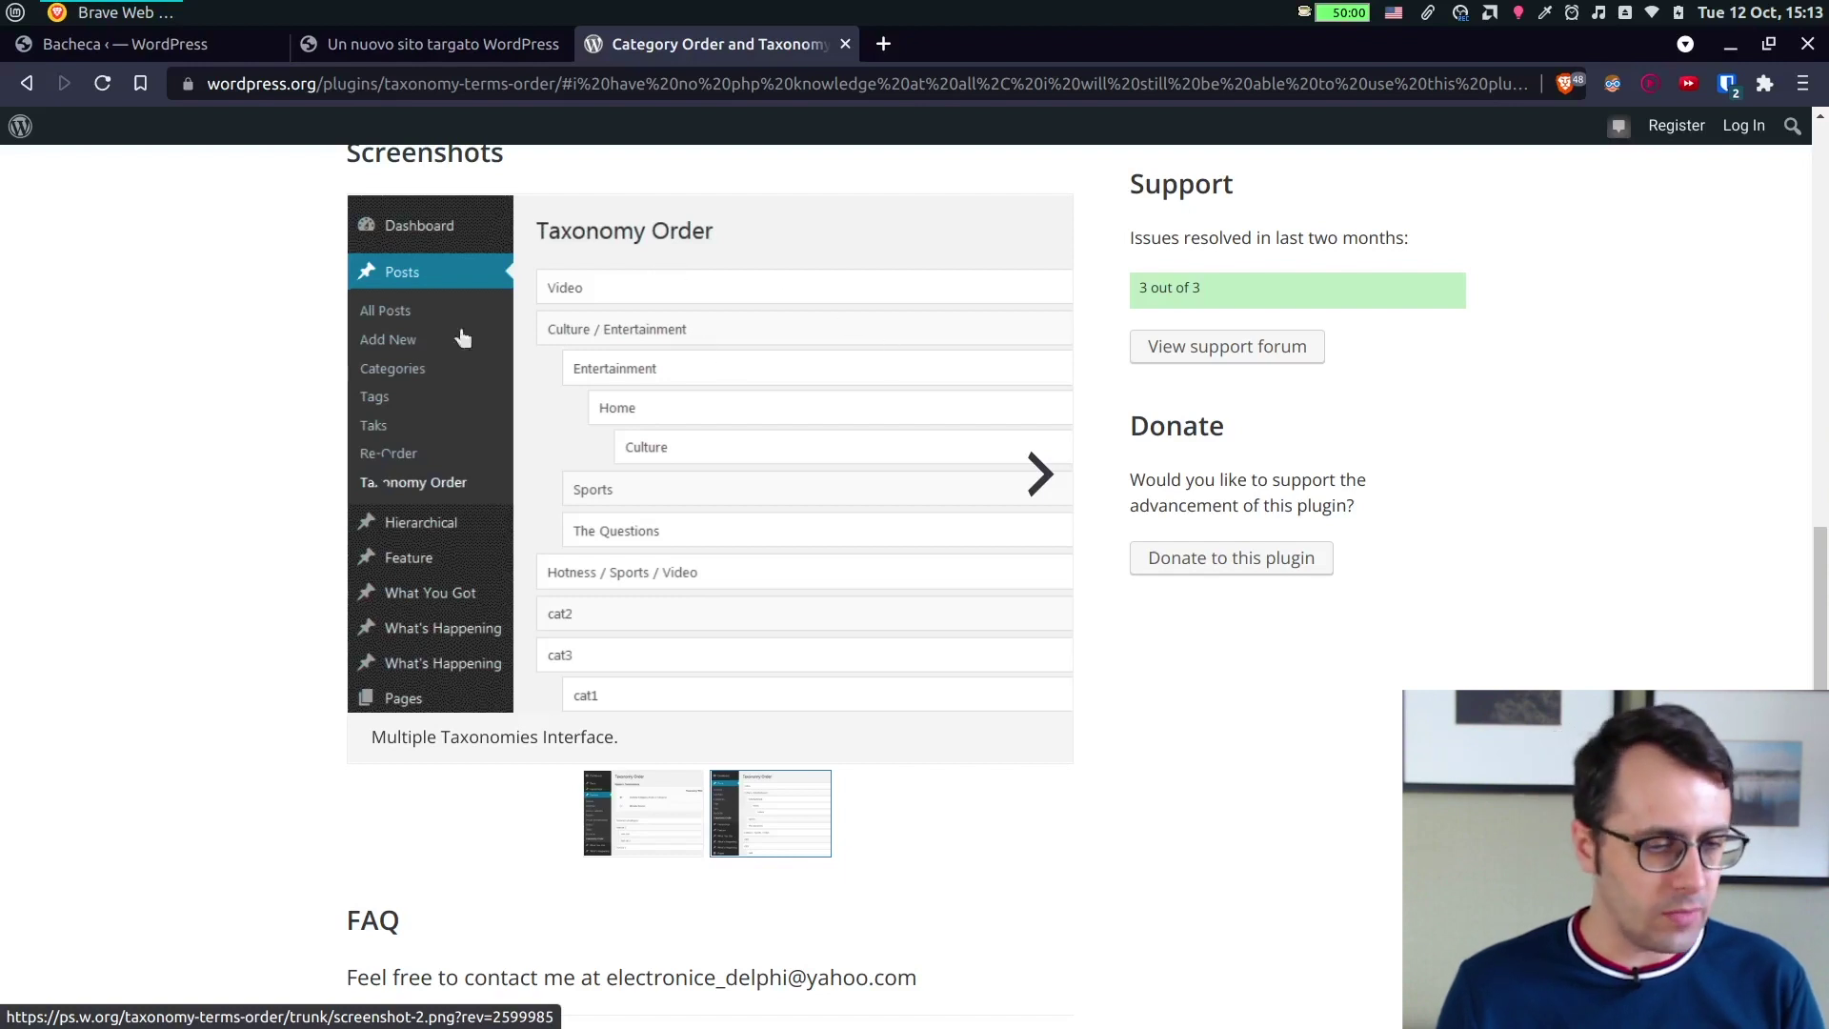
scroll(295, 357, down, 3)
scroll(300, 354, down, 2)
drag(1822, 660, 1757, 226)
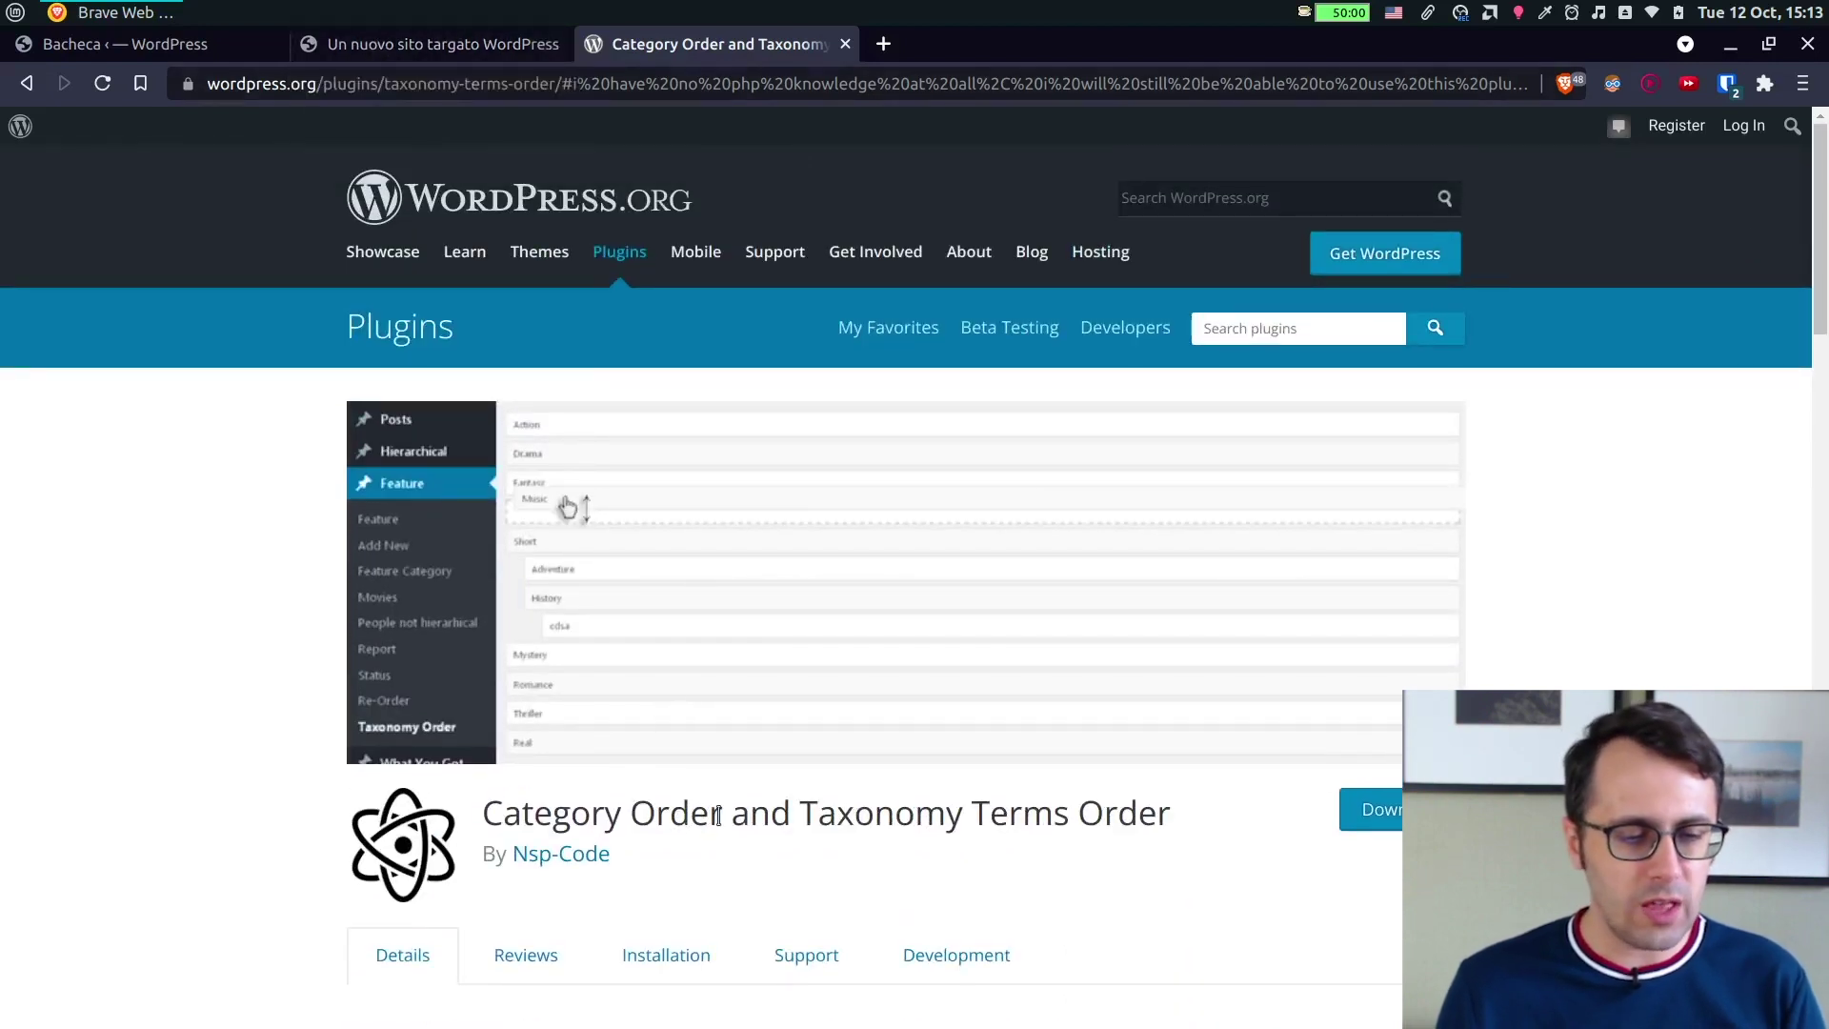
Copy the plugin name "Category Order and Taxonomy Terms Order" and search for it among the new plugins on the tutorial site.
drag(1196, 825, 483, 816)
right_click(497, 805)
click(566, 828)
click(161, 45)
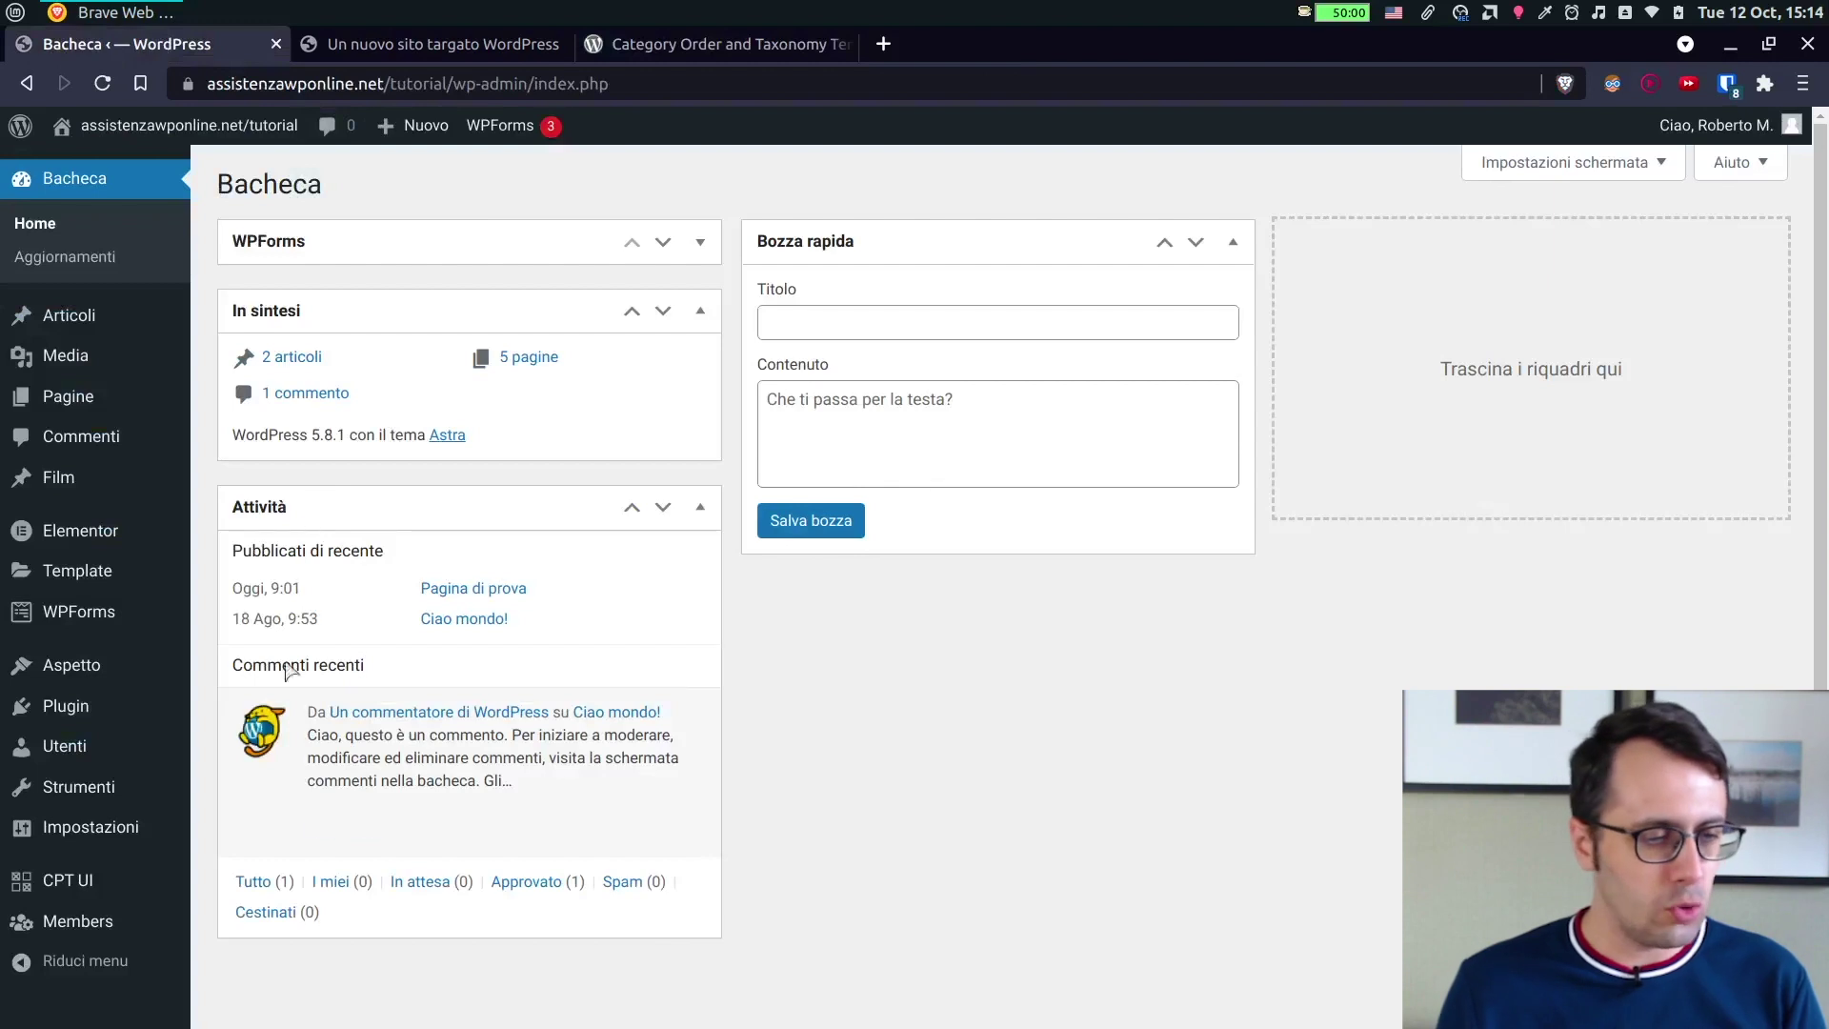
mouse_move(55, 707)
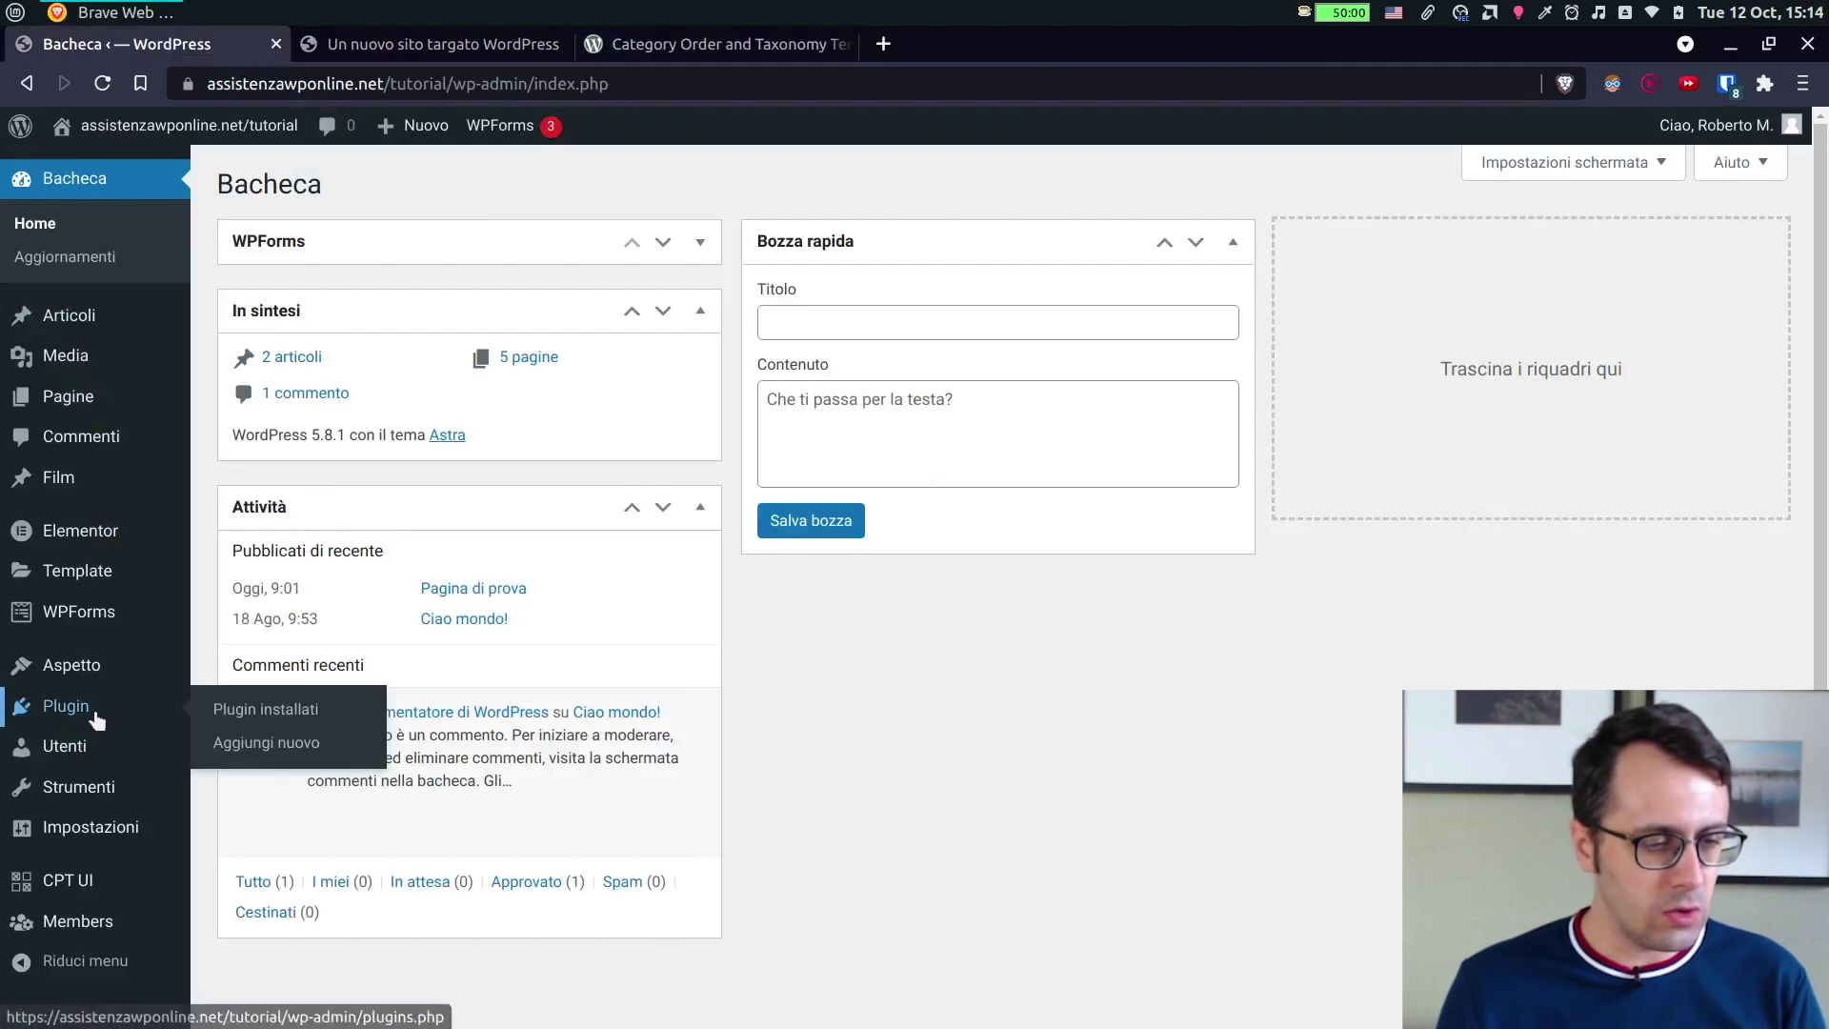
click(275, 743)
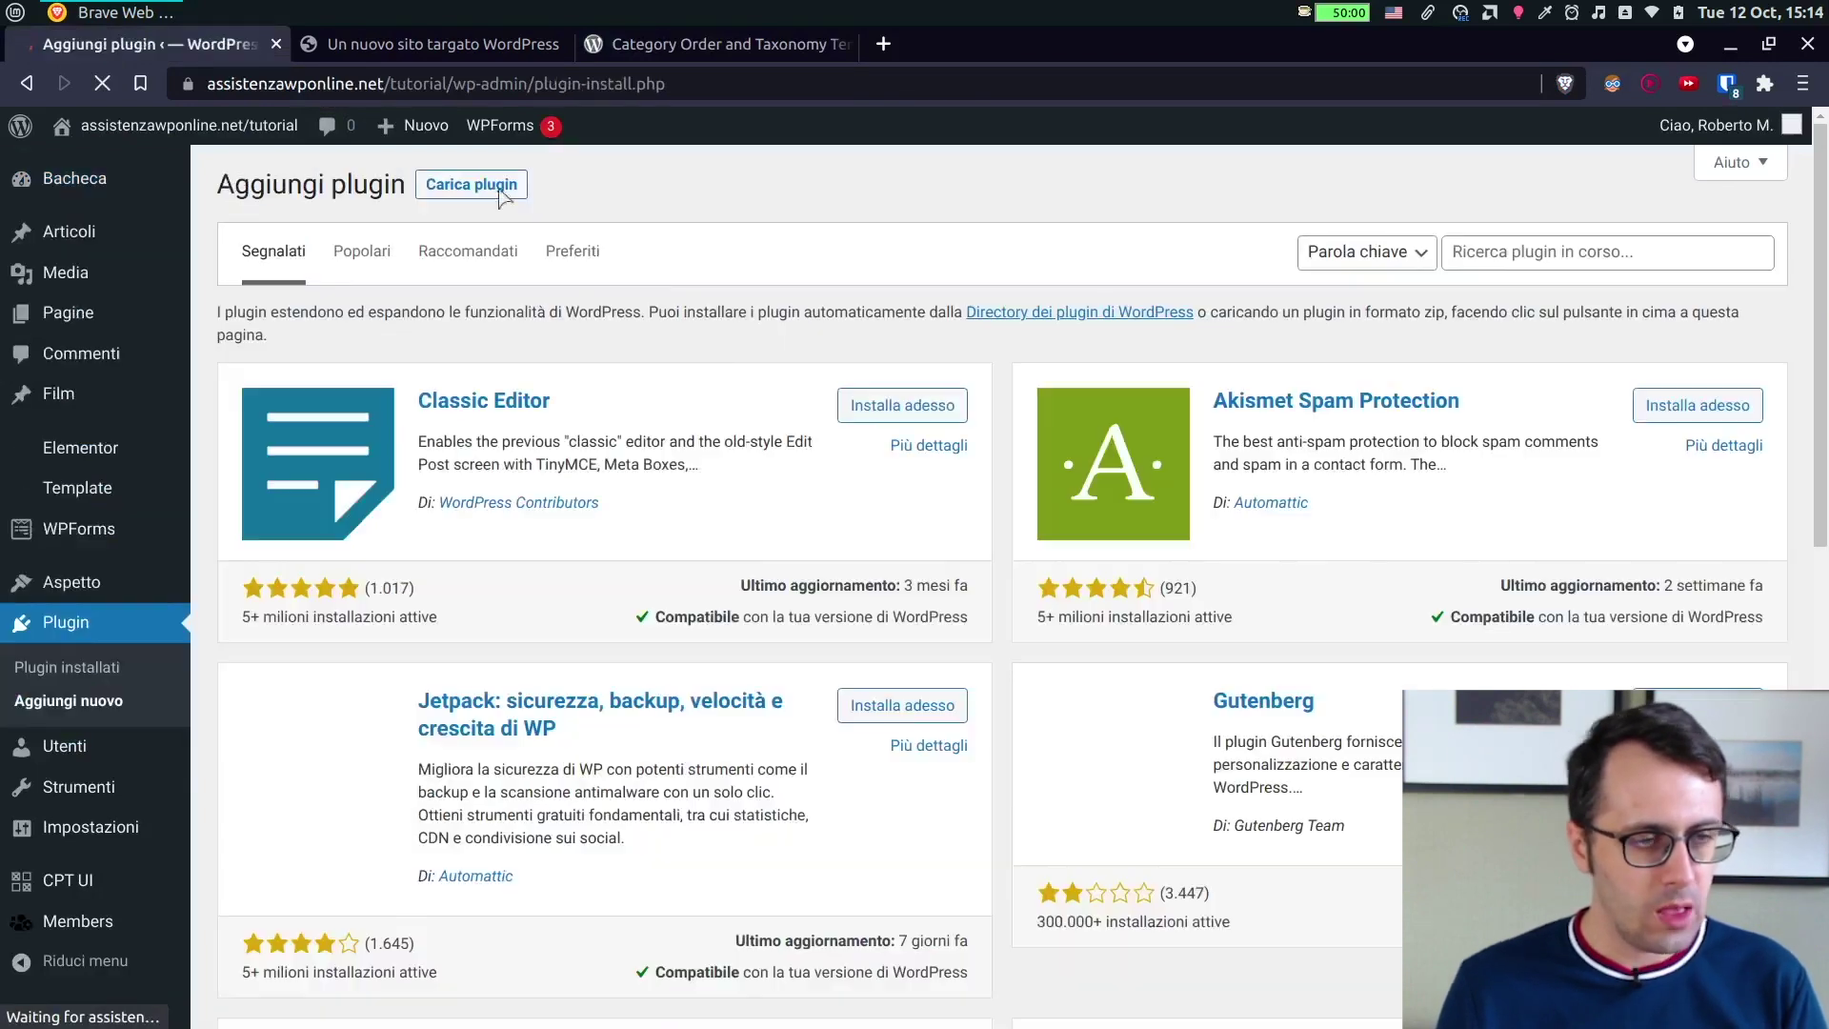
click(1503, 256)
key(ctrl+v)
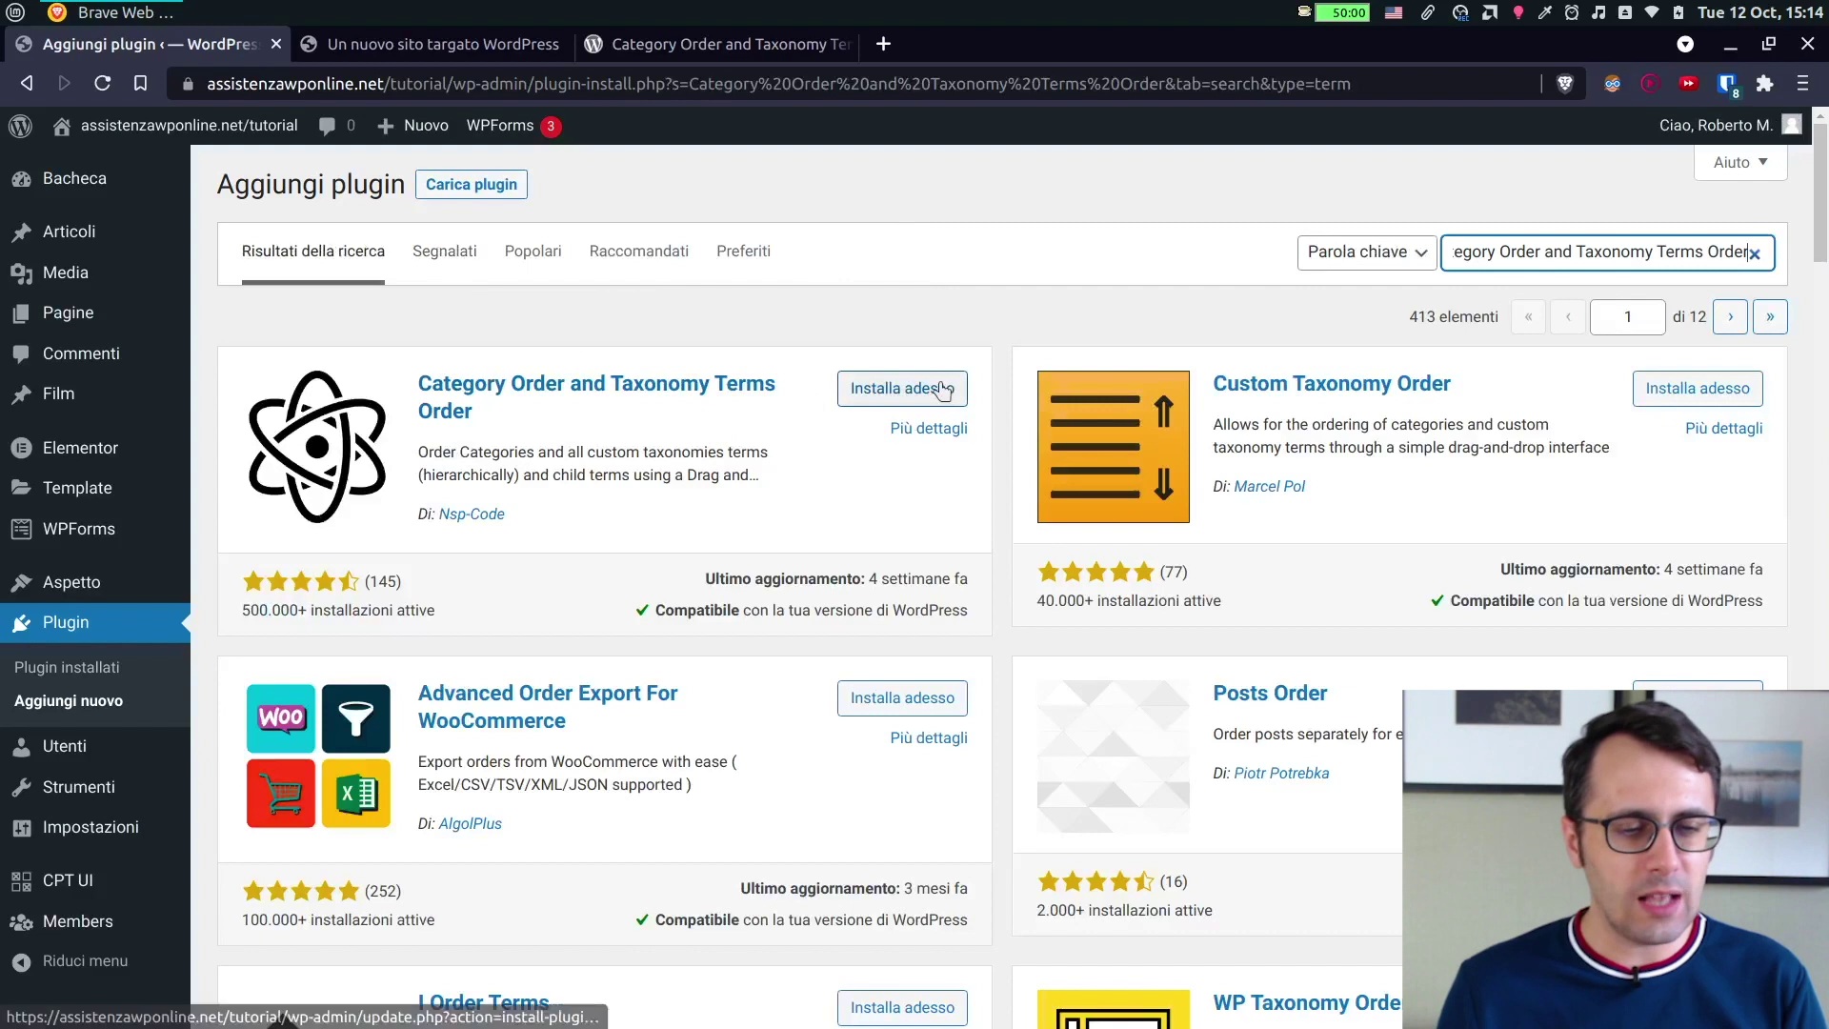
Install and activate the Category Order and Taxonomy Terms Order plugin.
click(936, 387)
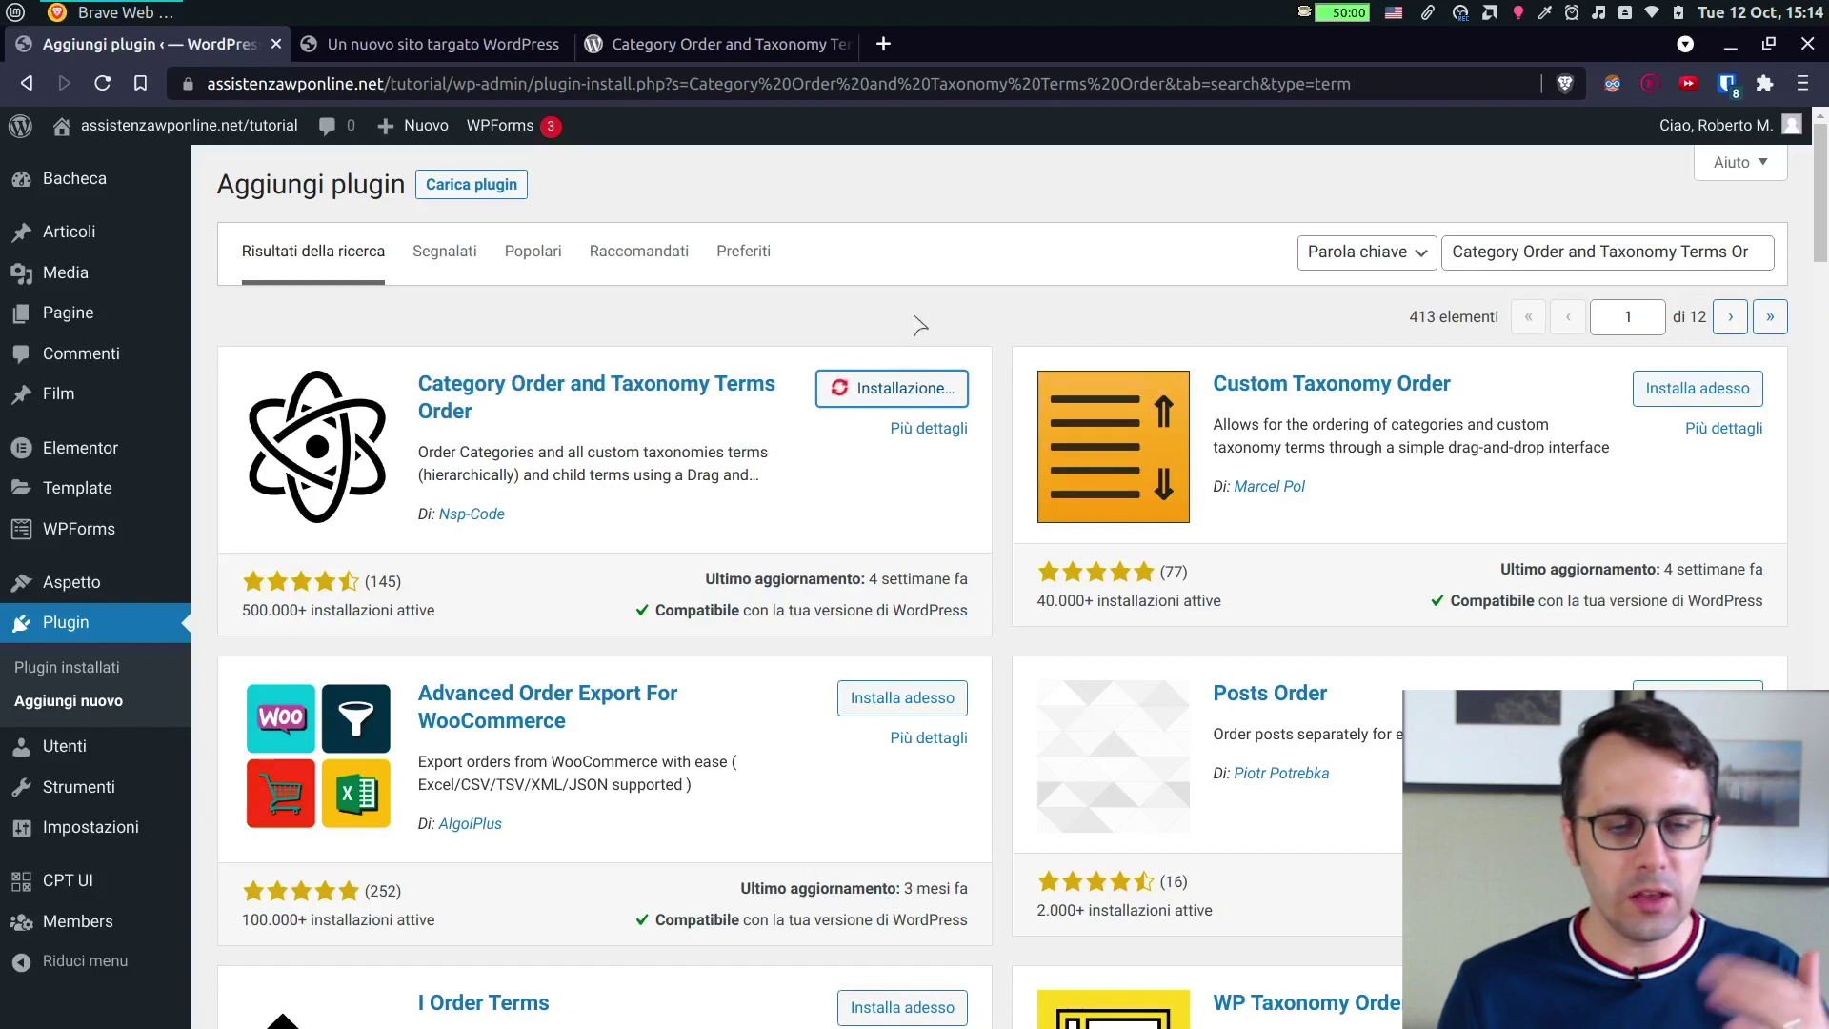
click(940, 397)
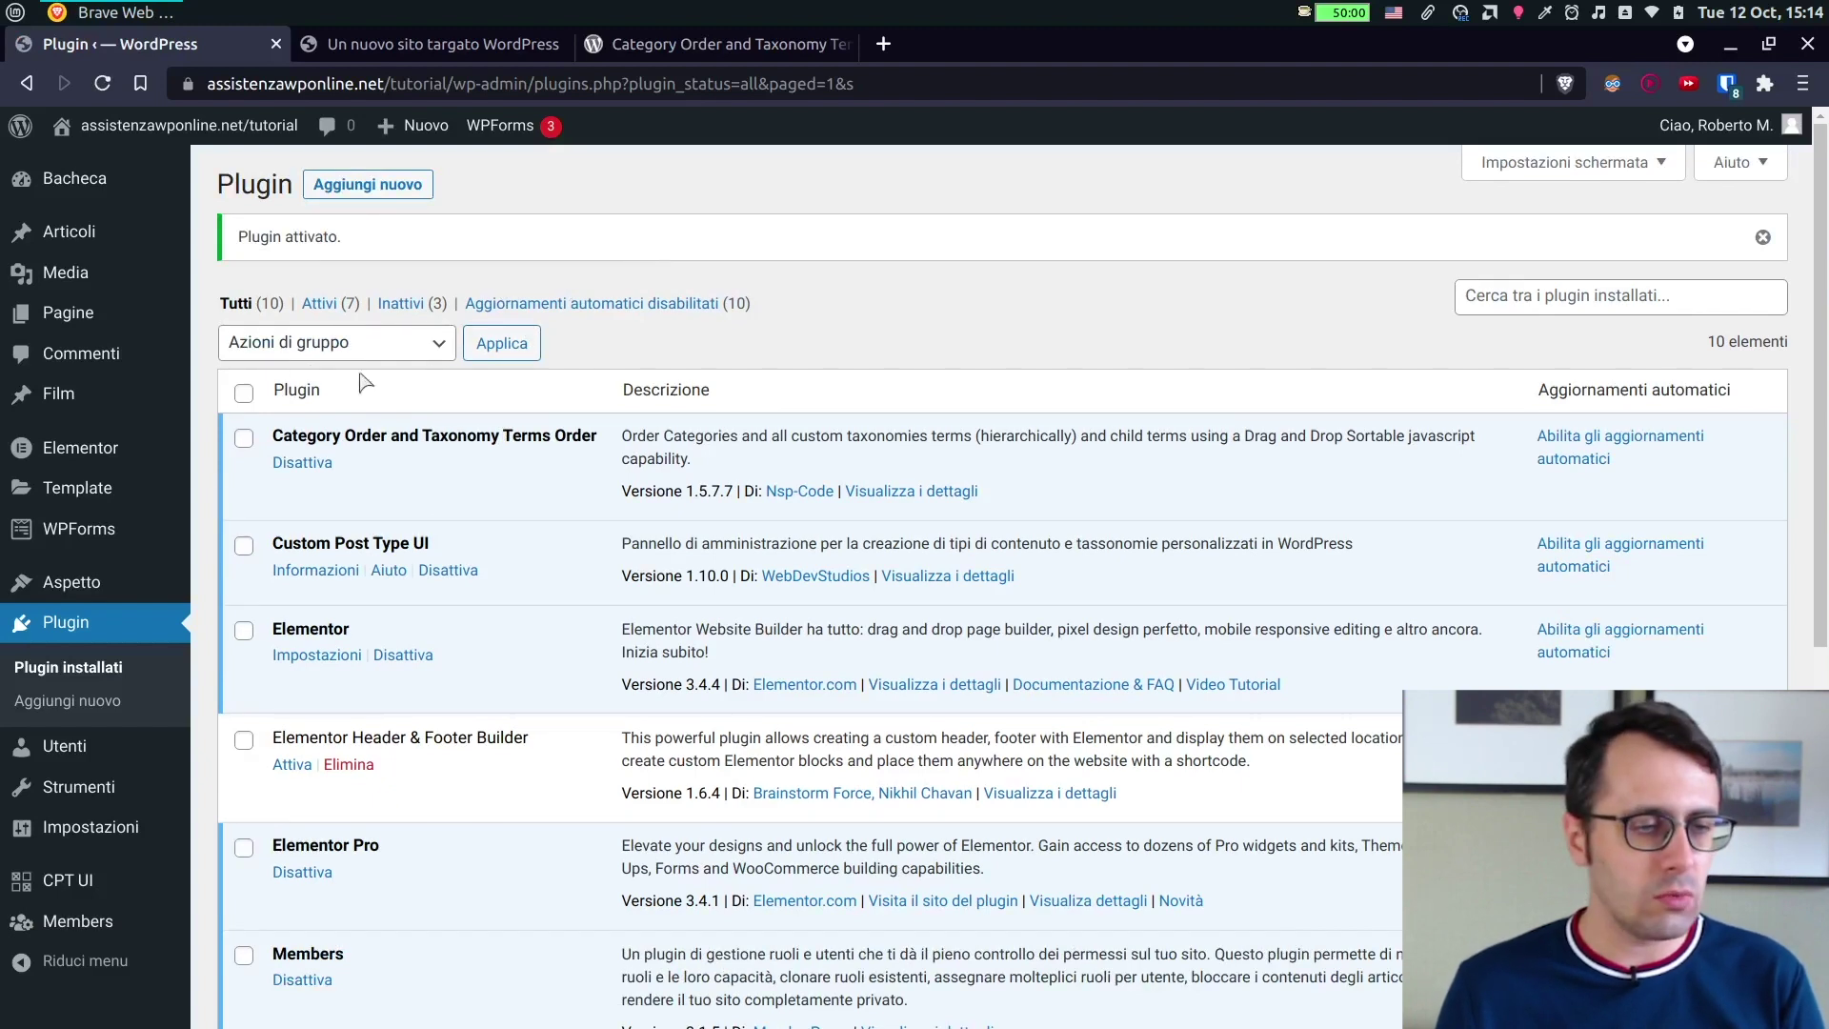
Start a new CPT UI taxonomy with slug "prova", plural label "Prove" and singular label "Prova".
mouse_move(65, 324)
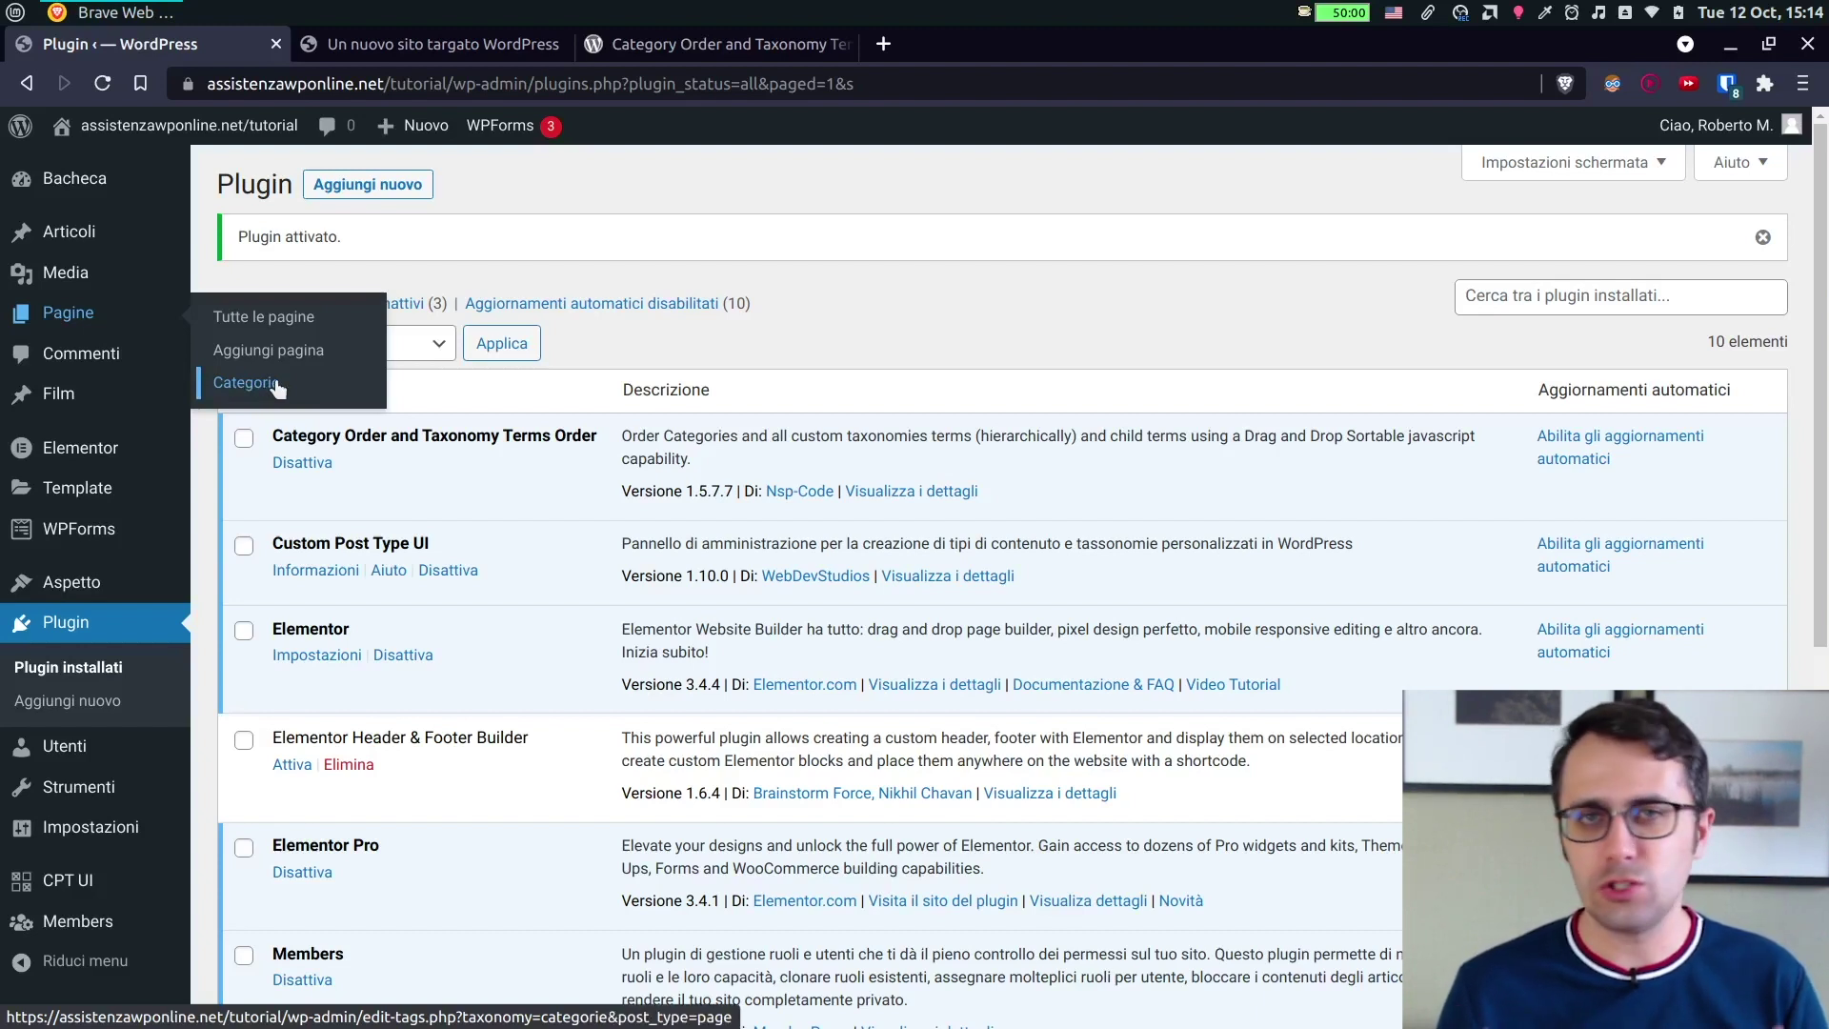
scroll(829, 317, down, 2)
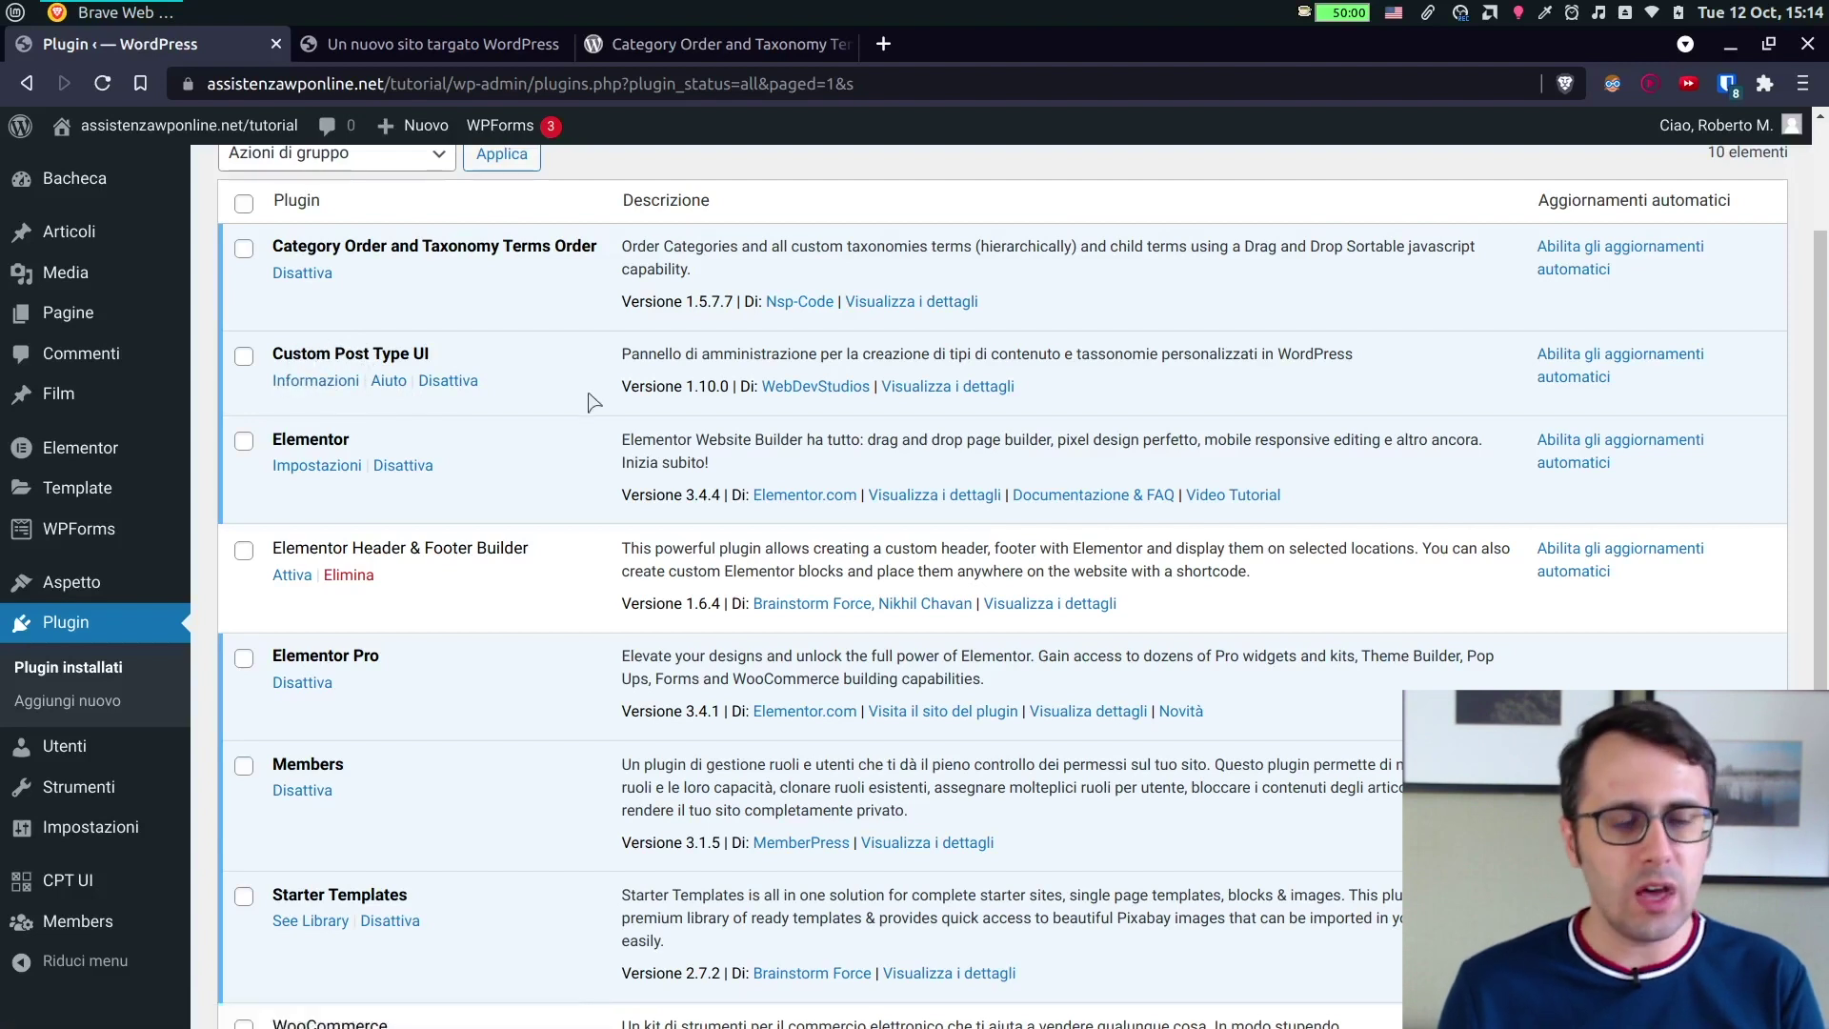
mouse_move(47, 890)
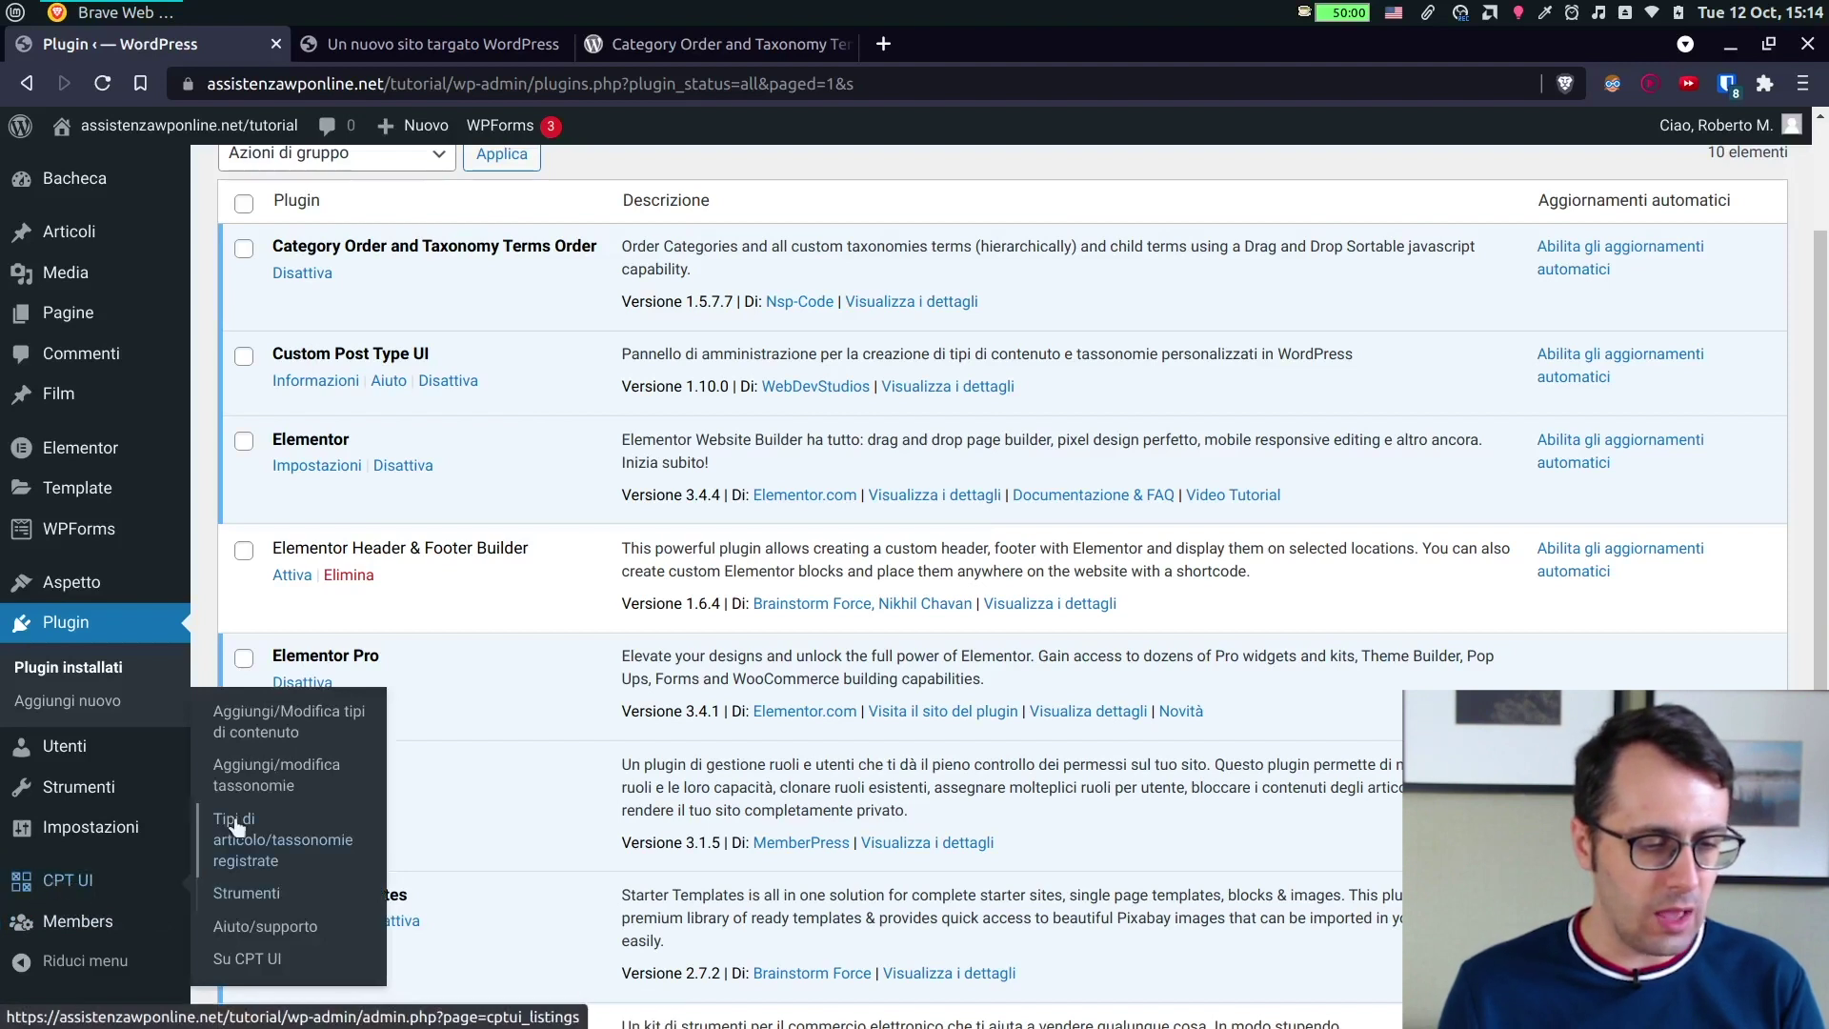
click(274, 779)
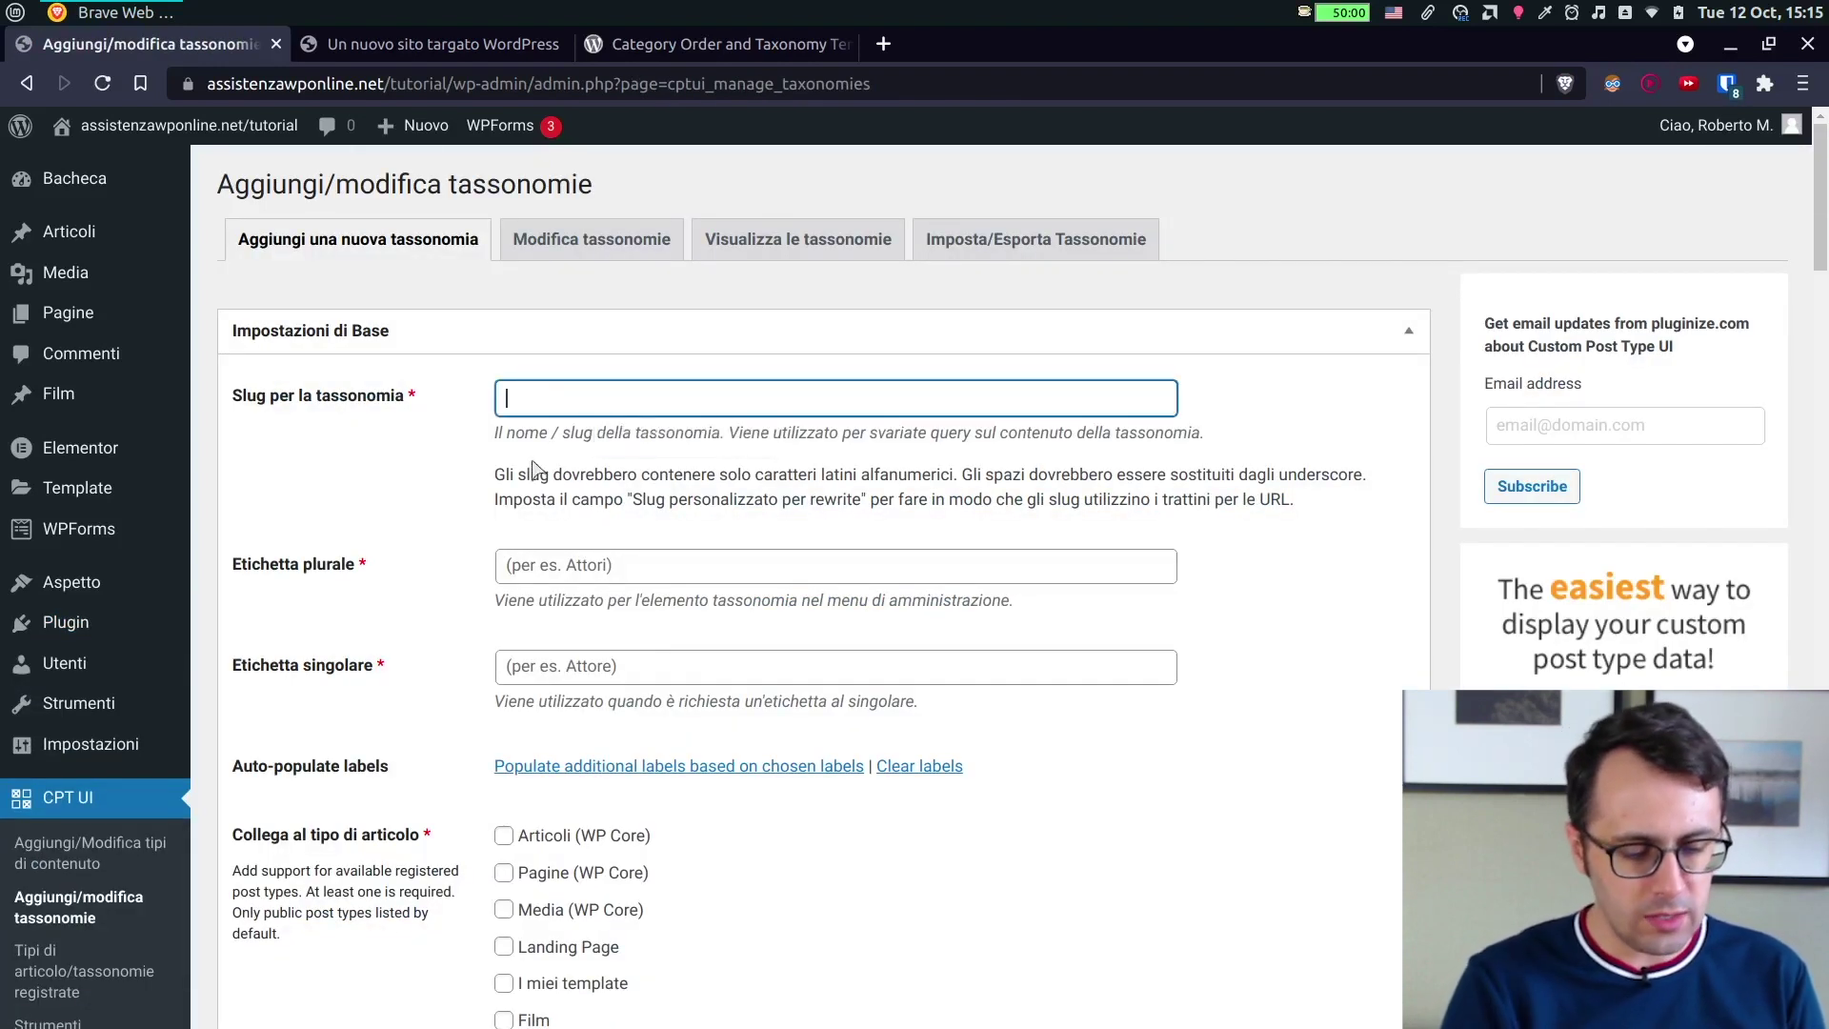
click(678, 569)
text(Prove)
key(Tab)
text(Prova)
scroll(430, 497, down, 3)
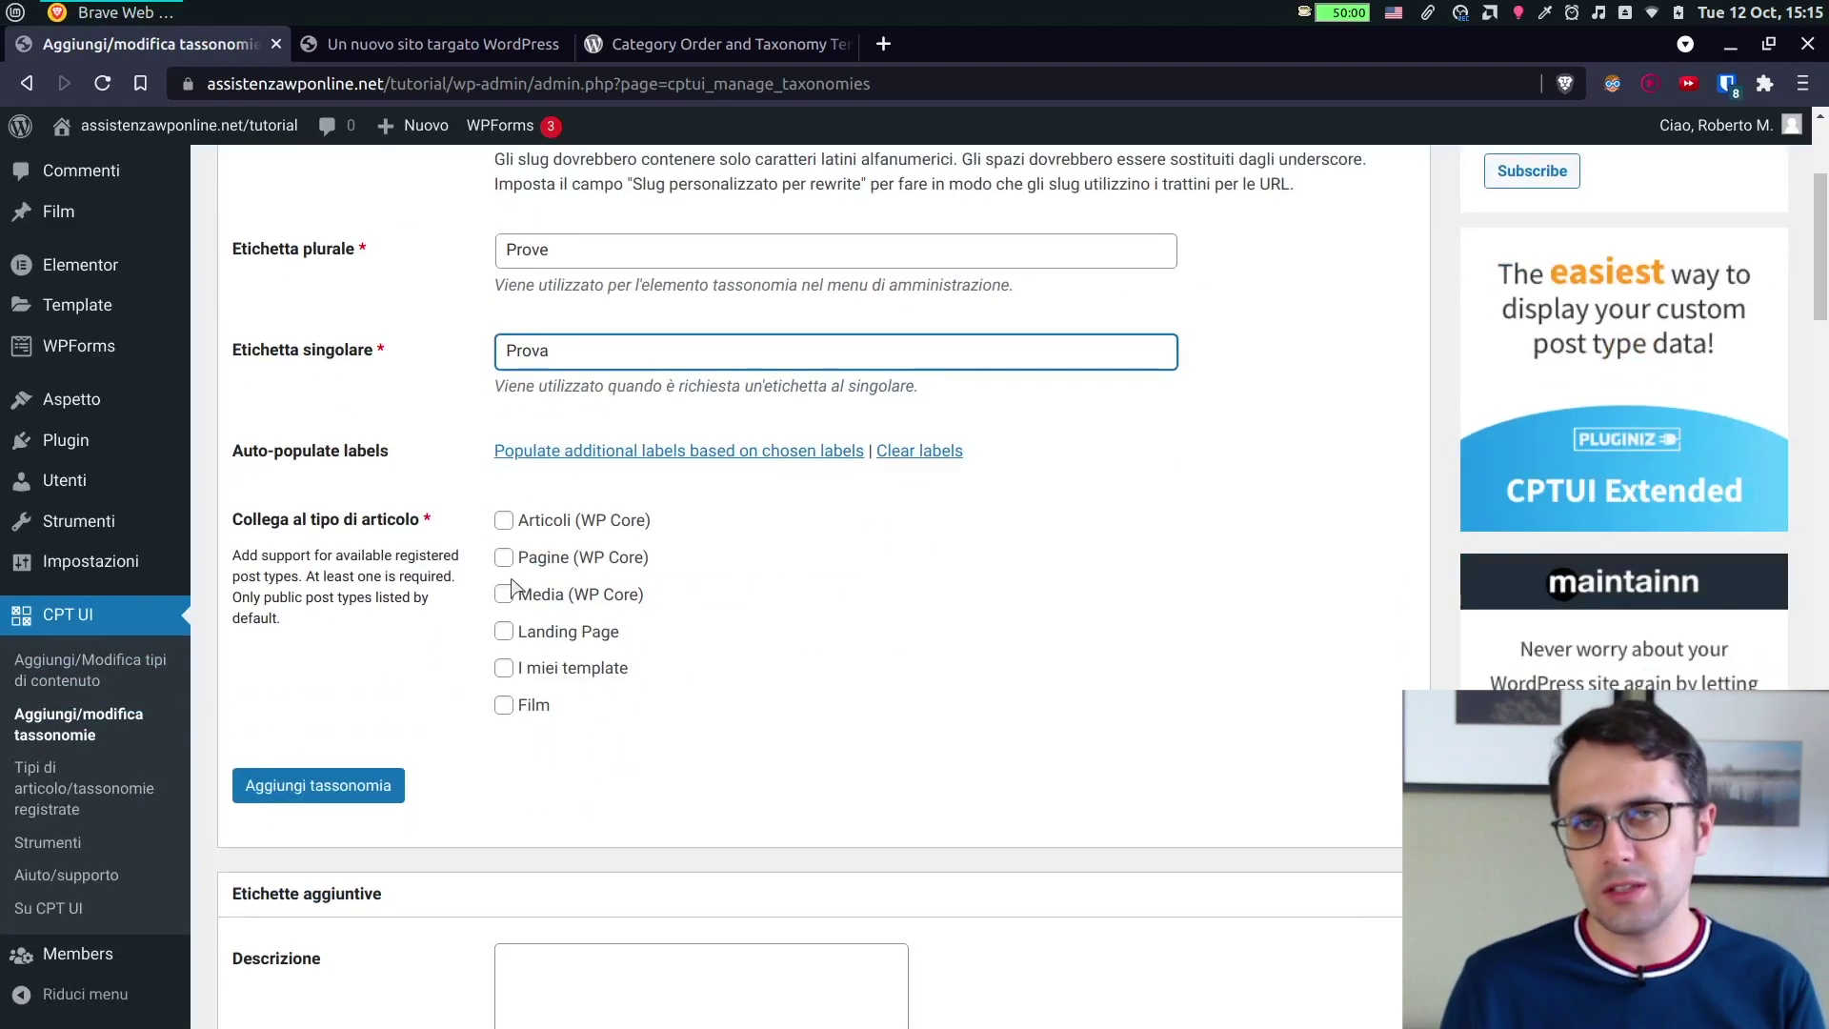
Attach the new taxonomy to Pagine (WP Core) and add it to the site.
scroll(457, 534, up, 2)
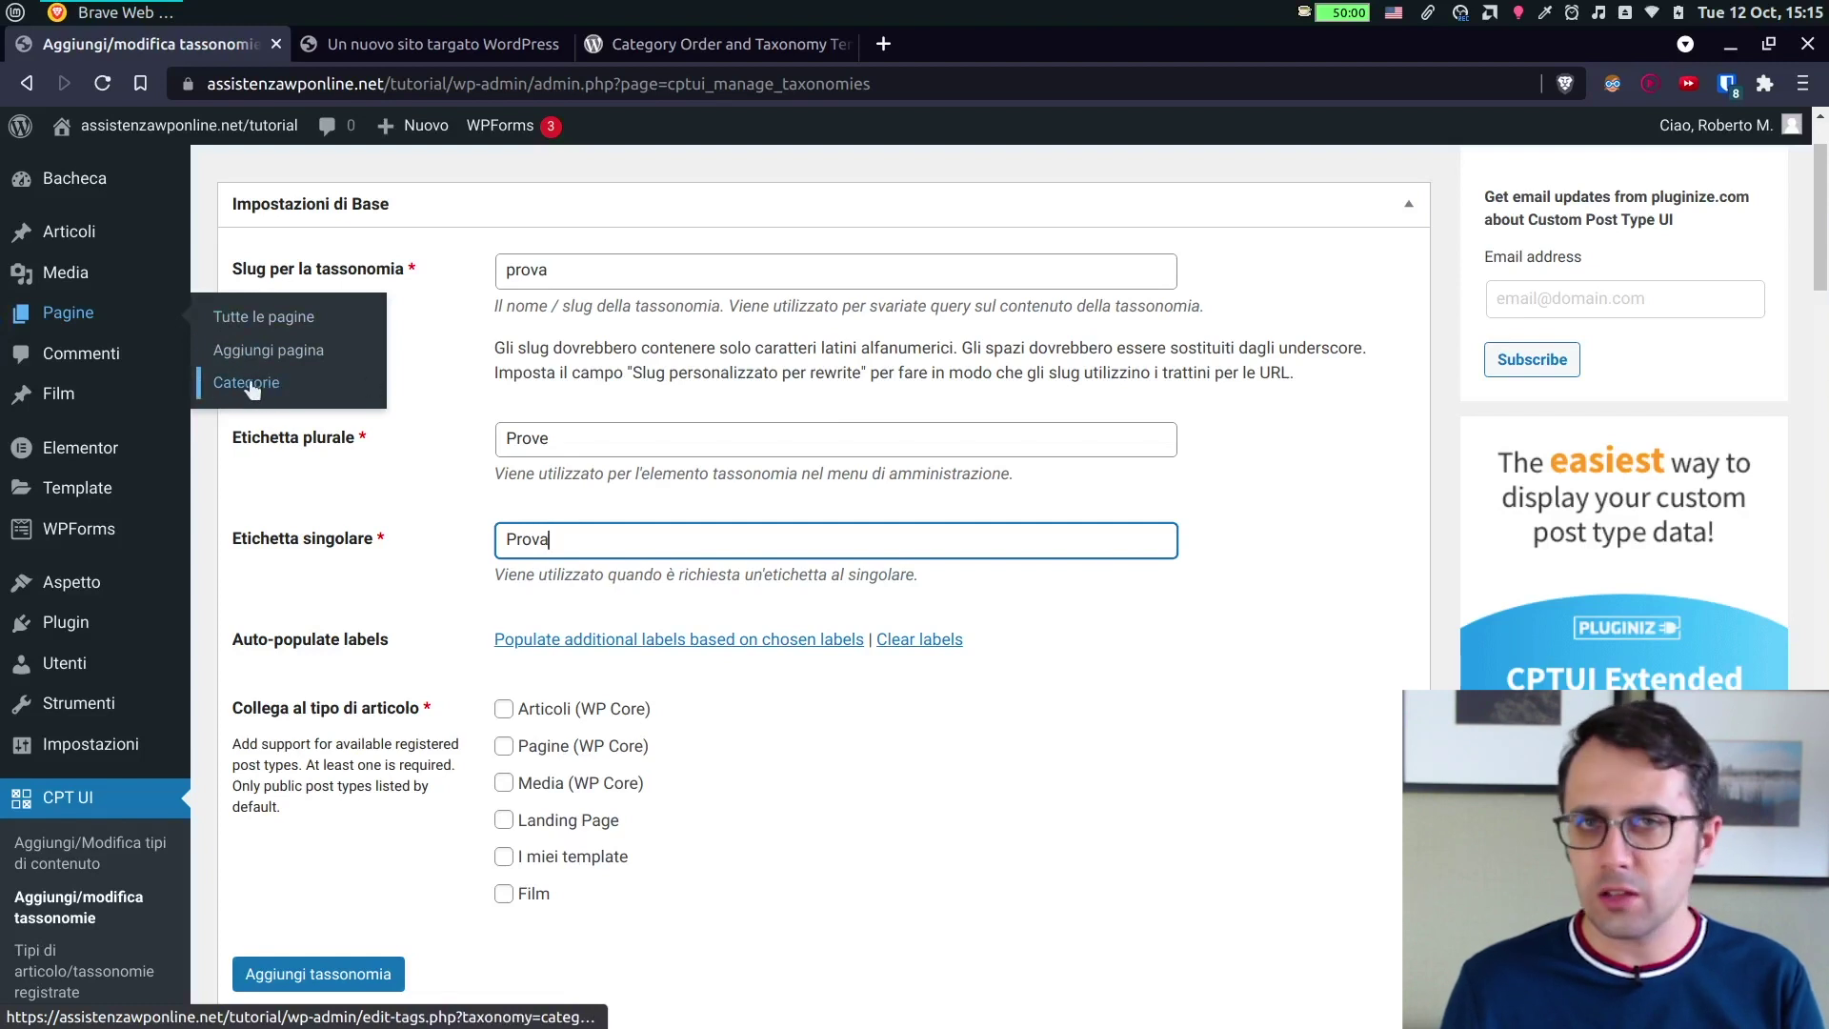
scroll(632, 543, down, 5)
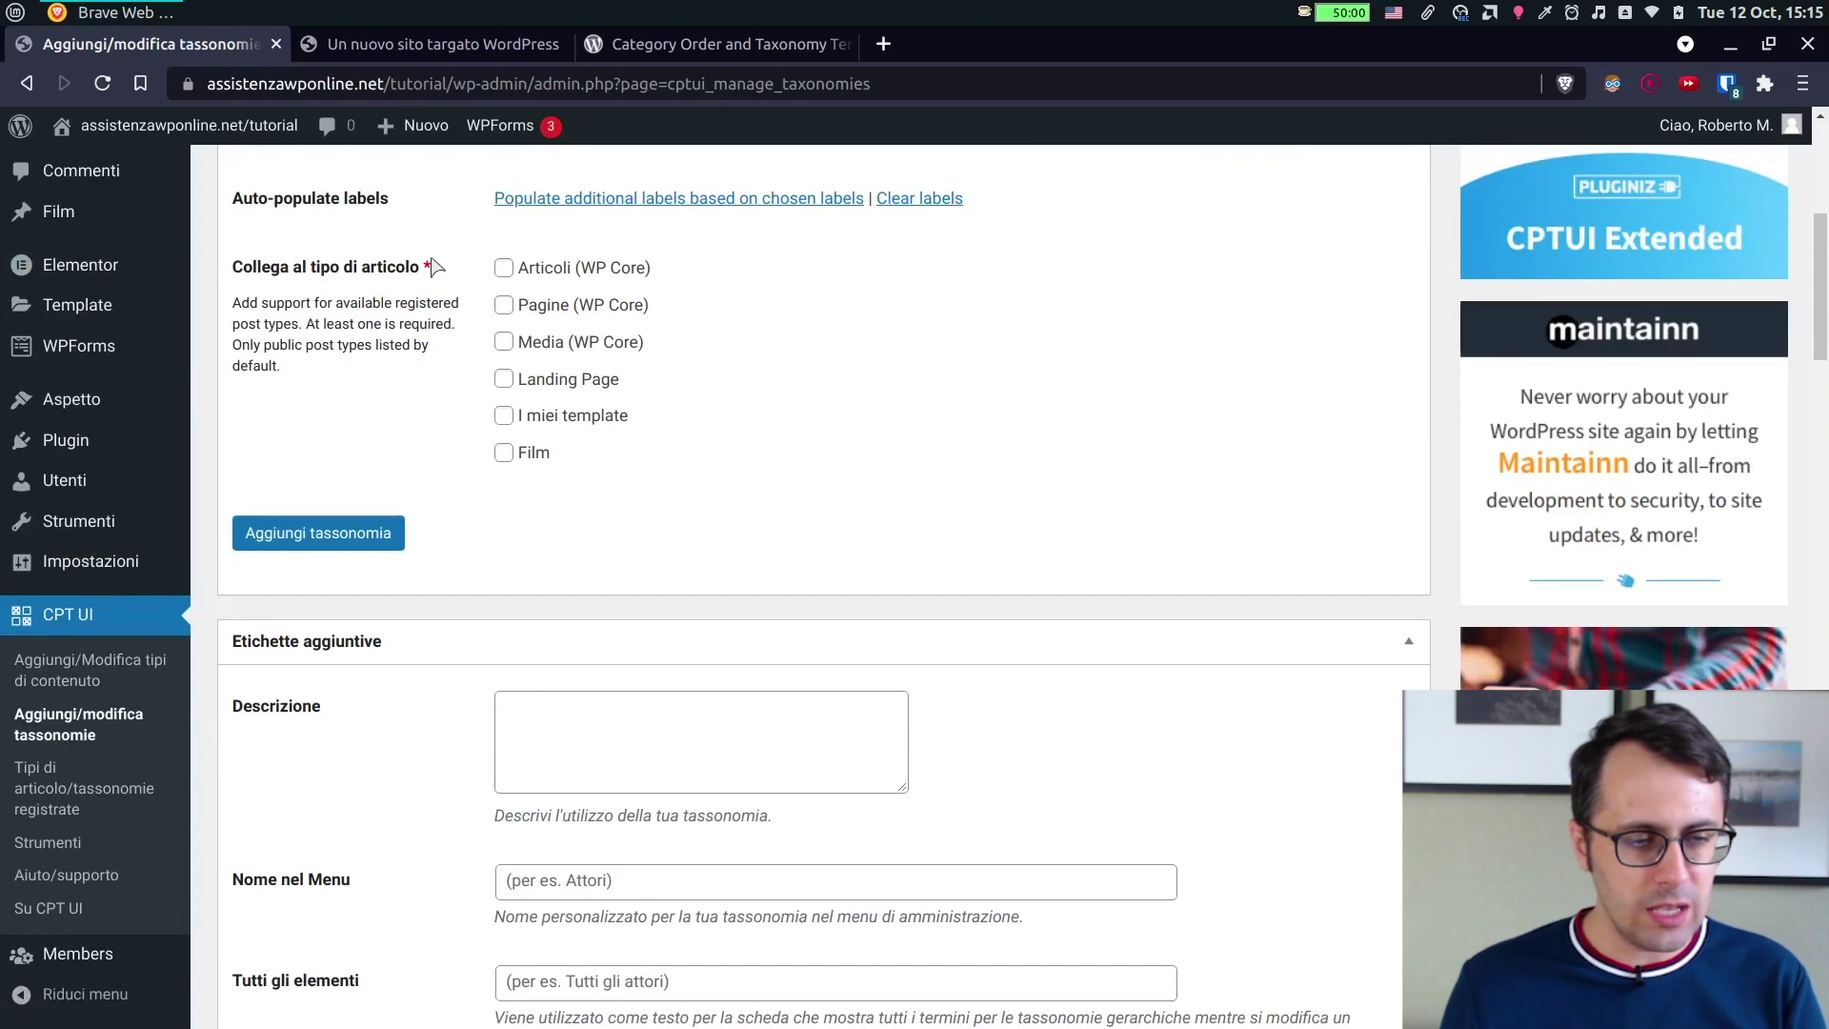
click(534, 311)
click(313, 539)
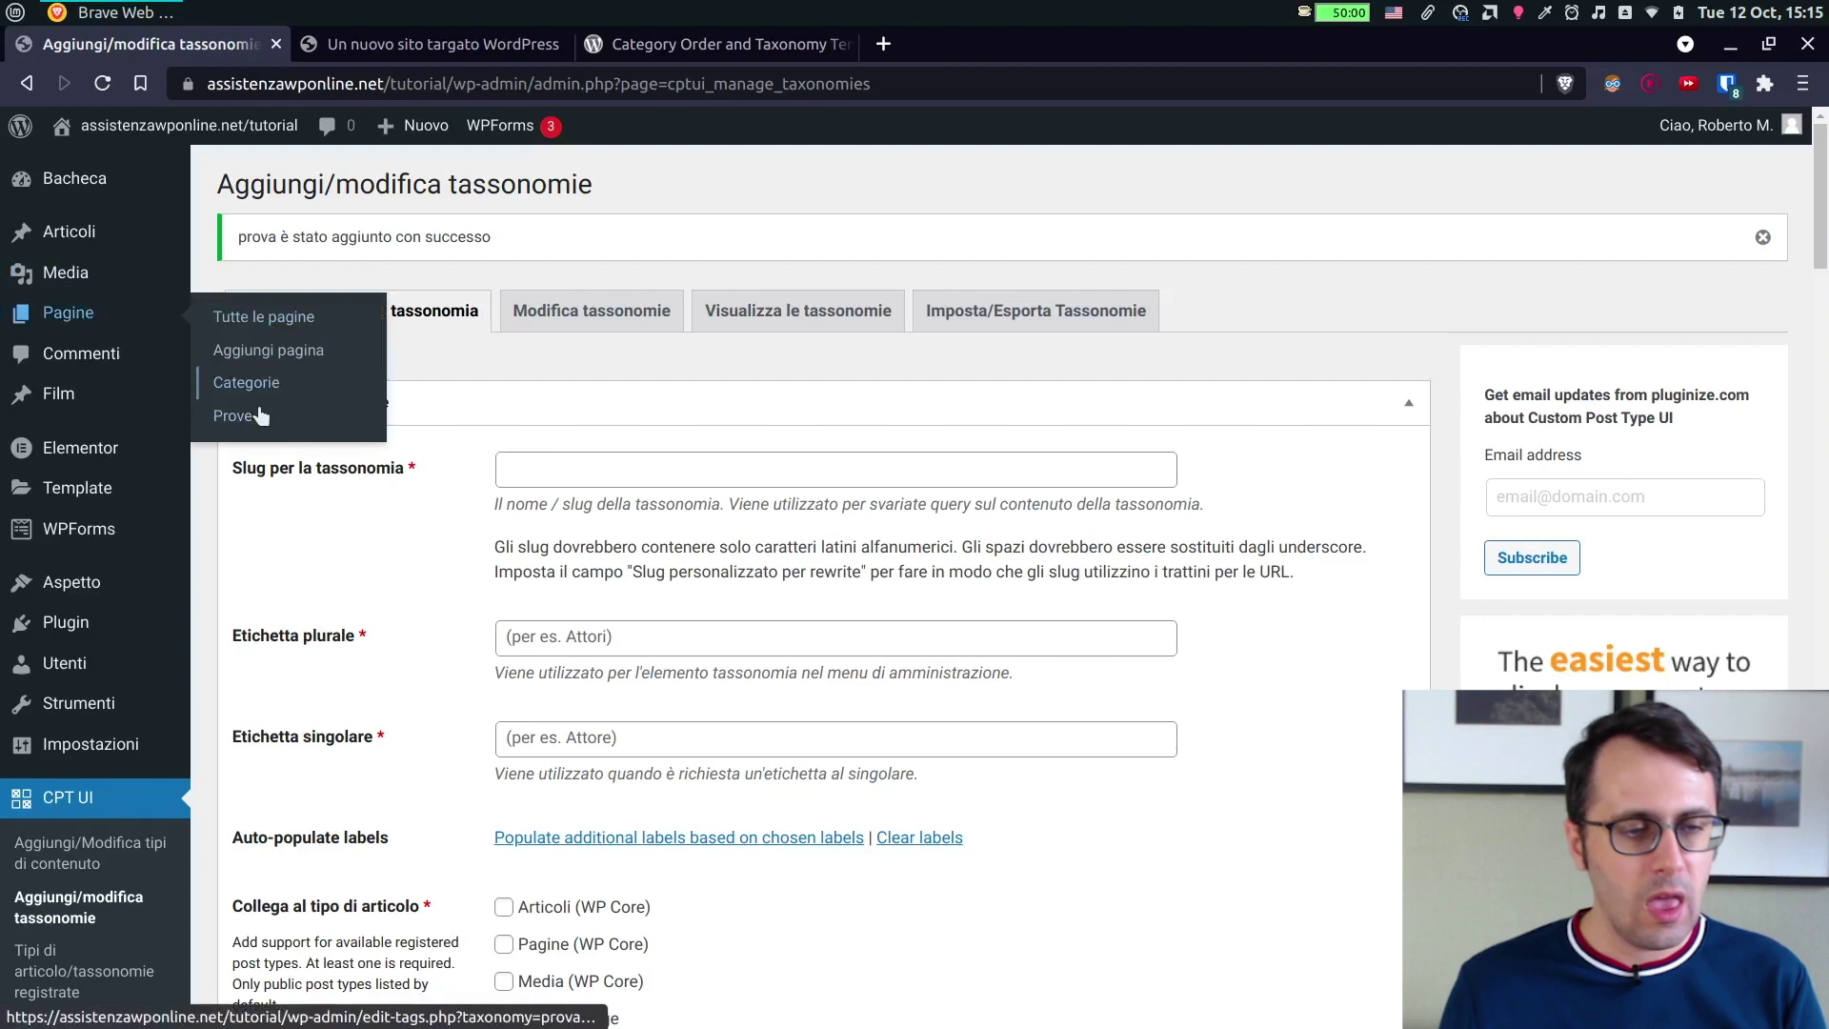
View the Prove terms and the Categorie terms belonging to Pagine.
click(242, 419)
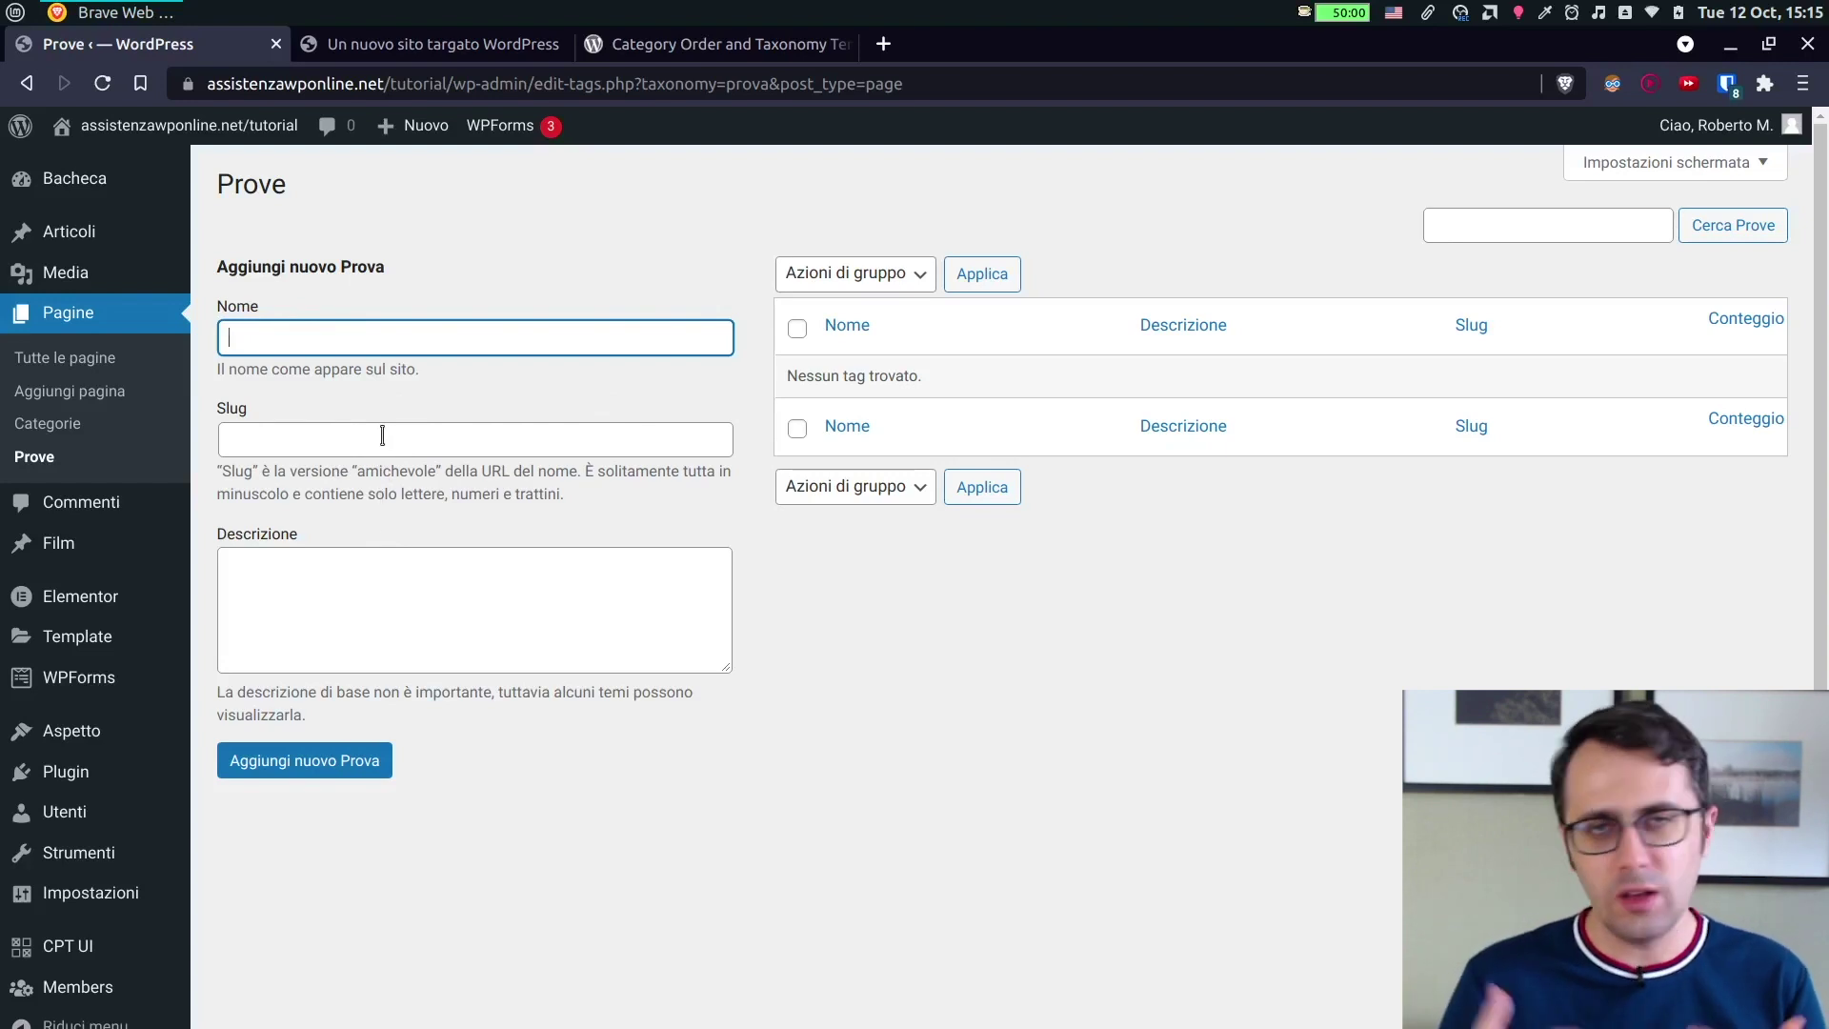
click(63, 422)
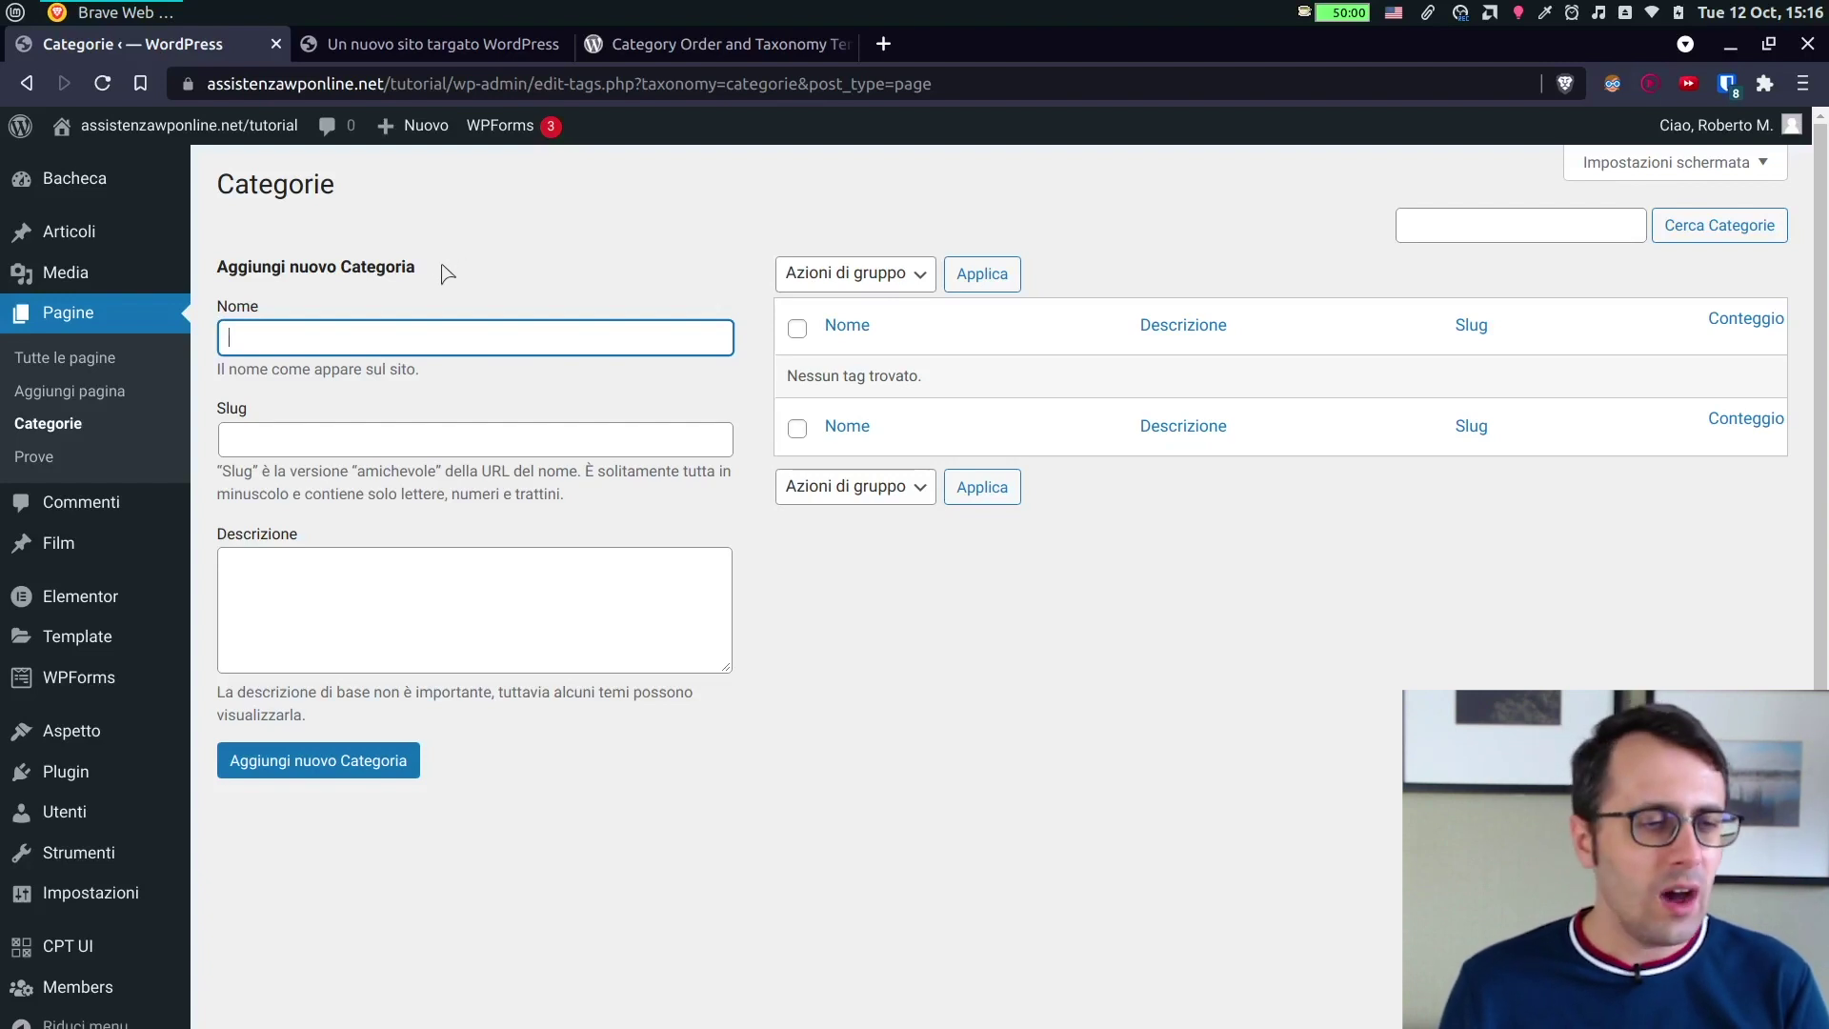
Open the taxonomy order page for Articoli and compare it with the post categories list opened in a separate browser tab.
mouse_move(139, 242)
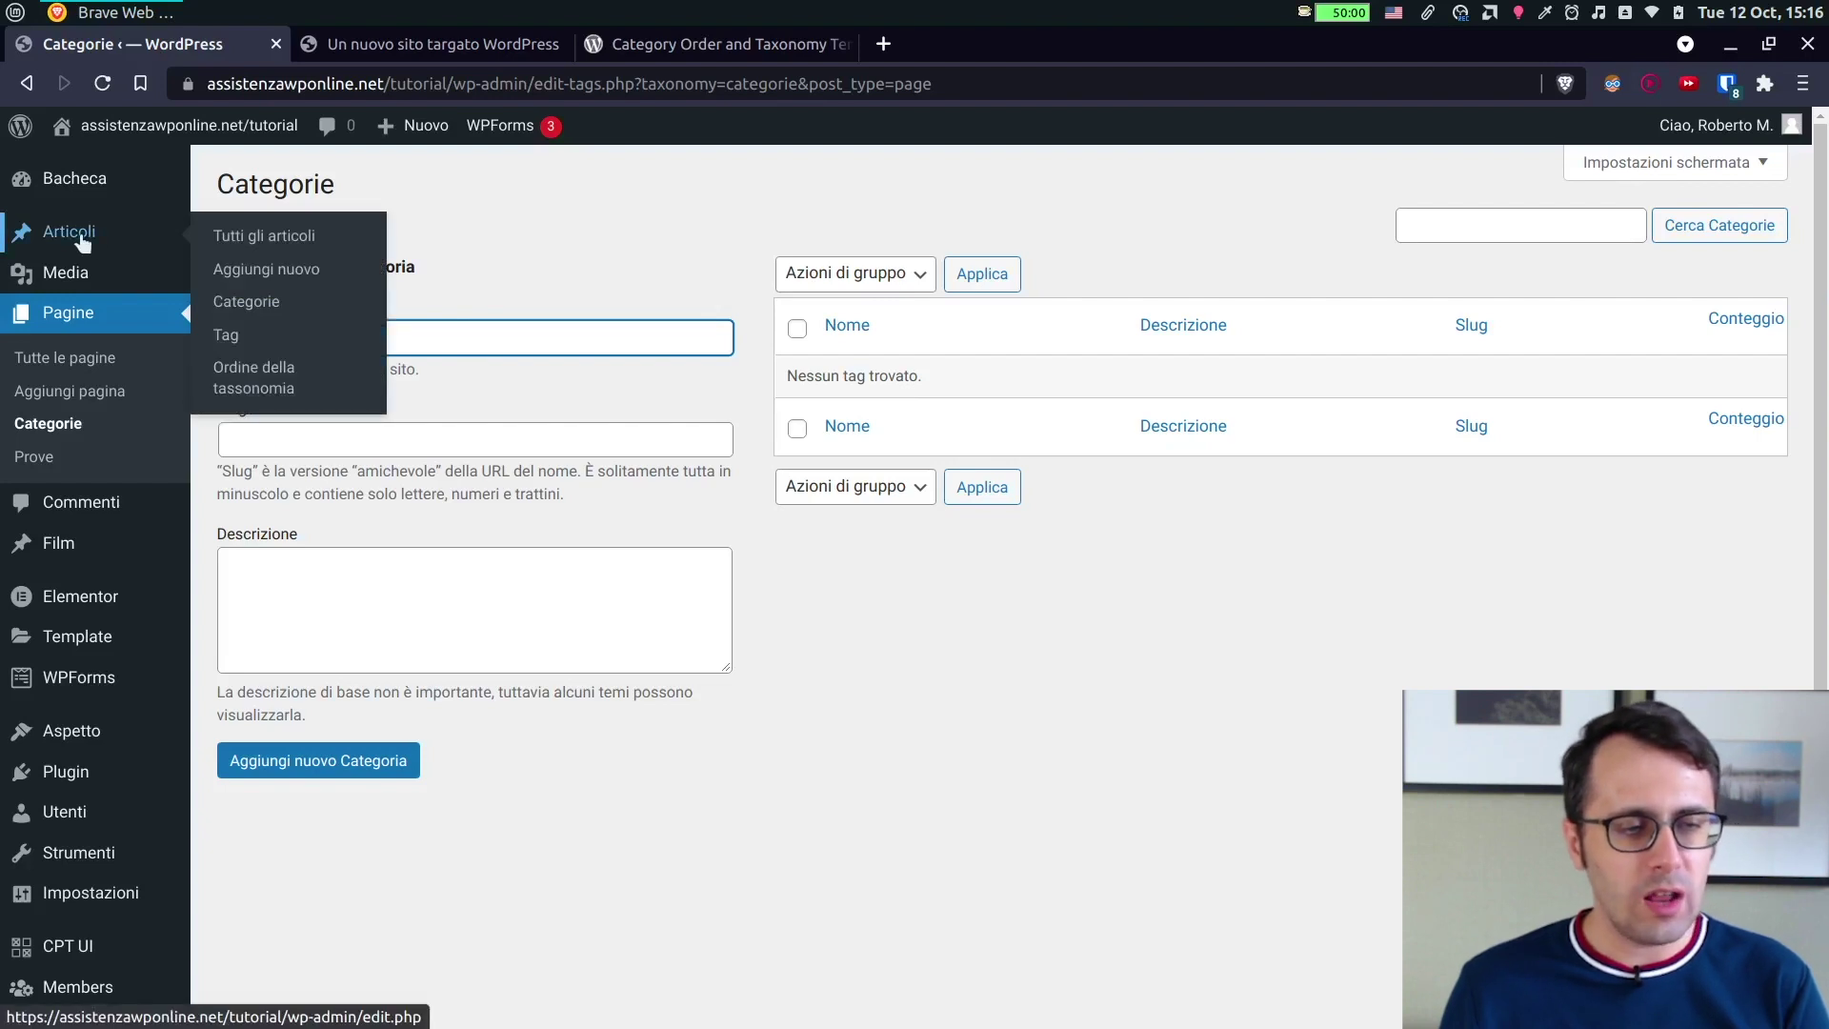
click(267, 385)
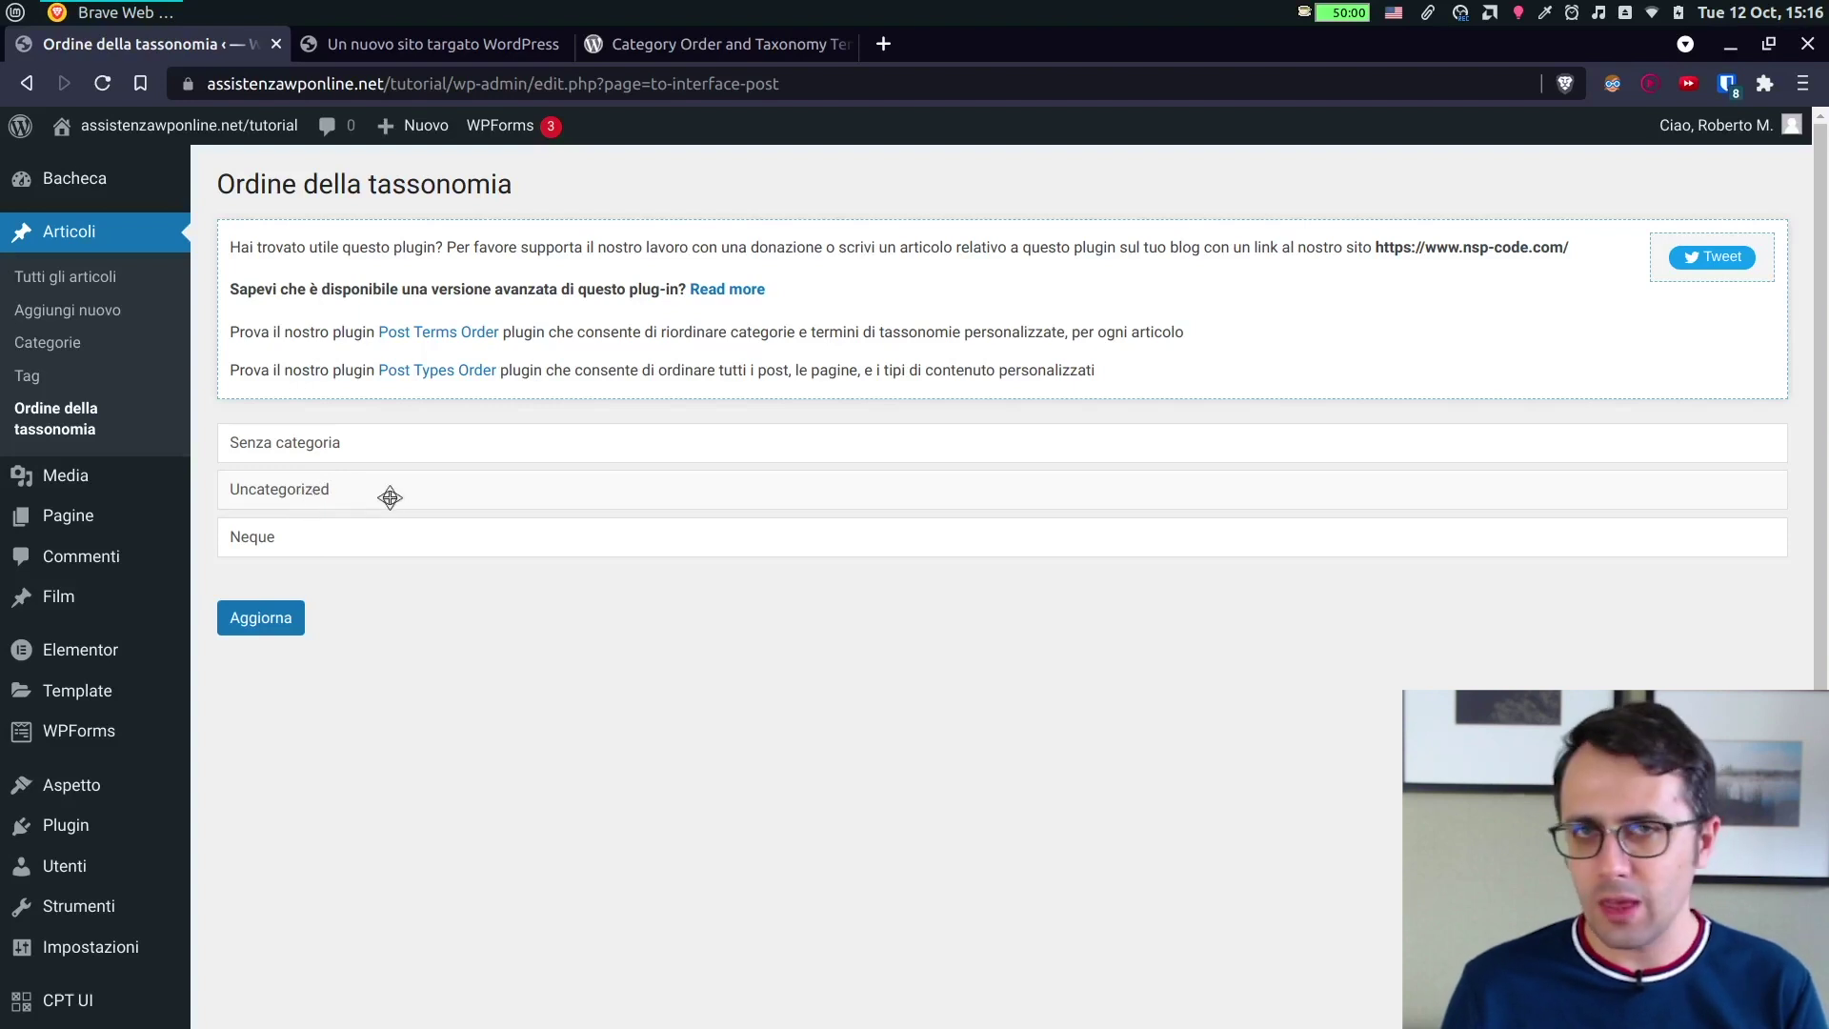
right_click(67, 343)
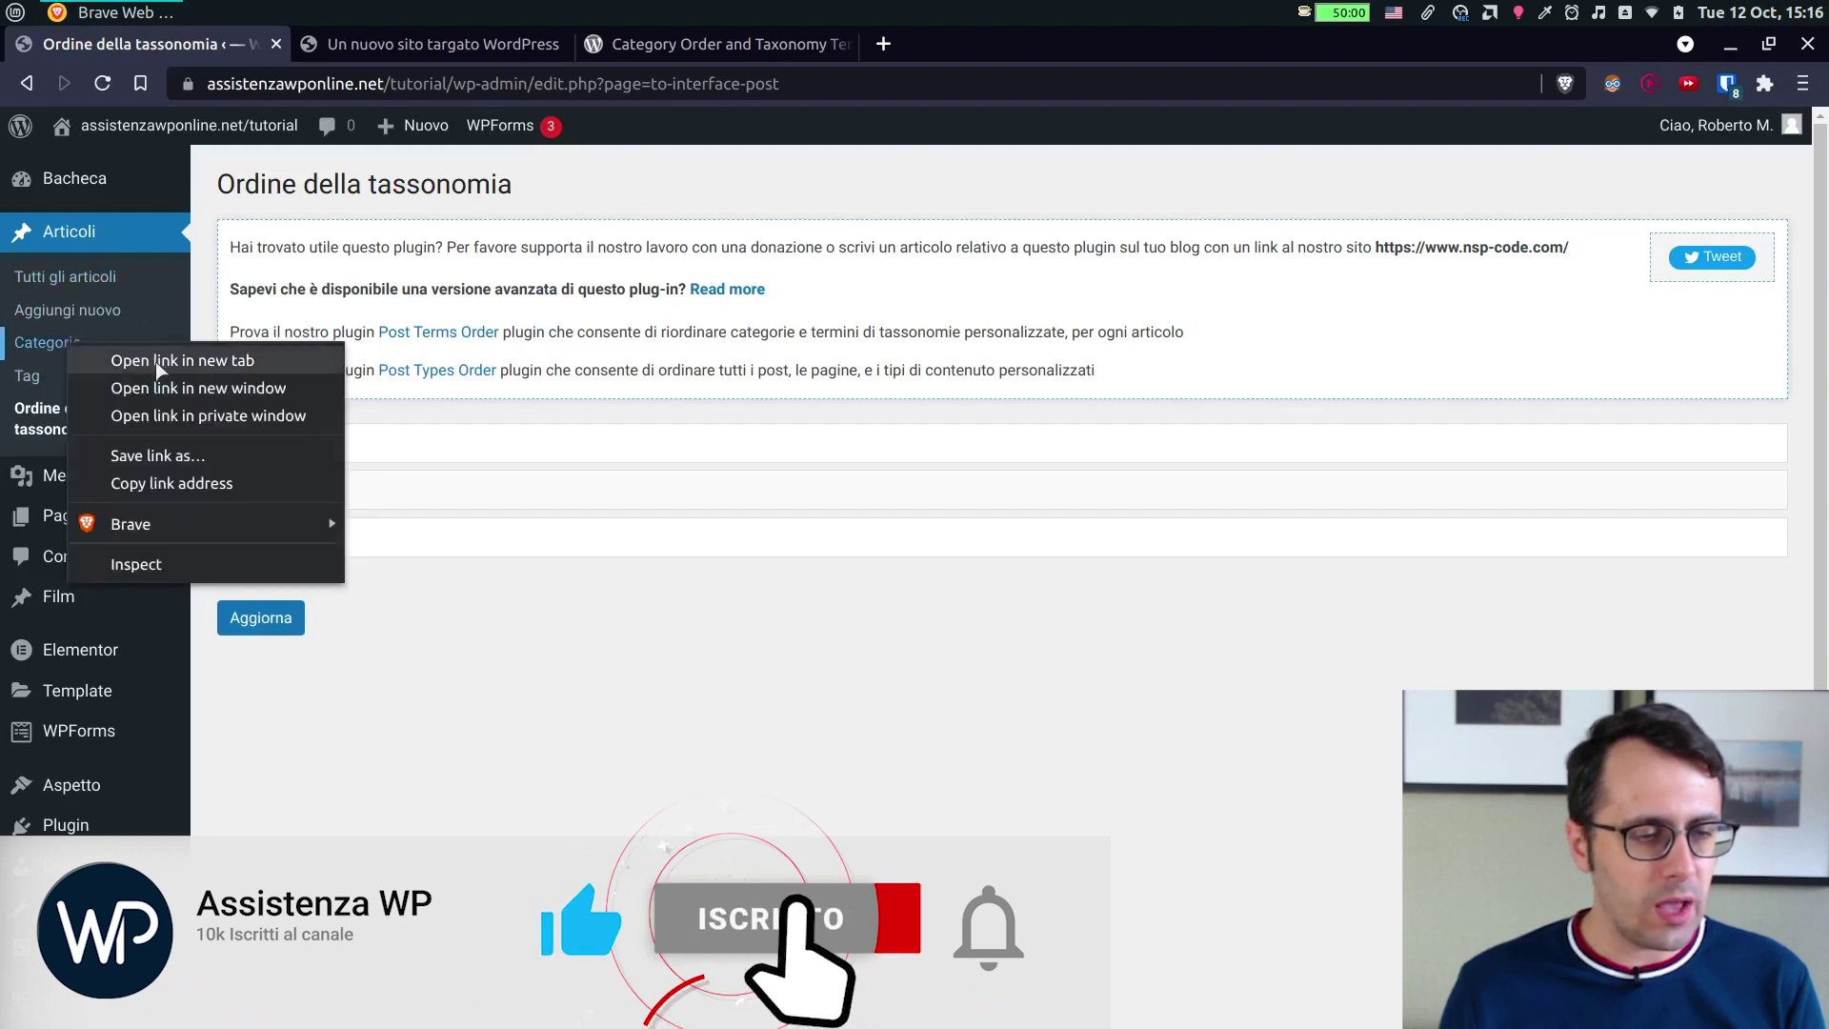
click(156, 362)
click(438, 46)
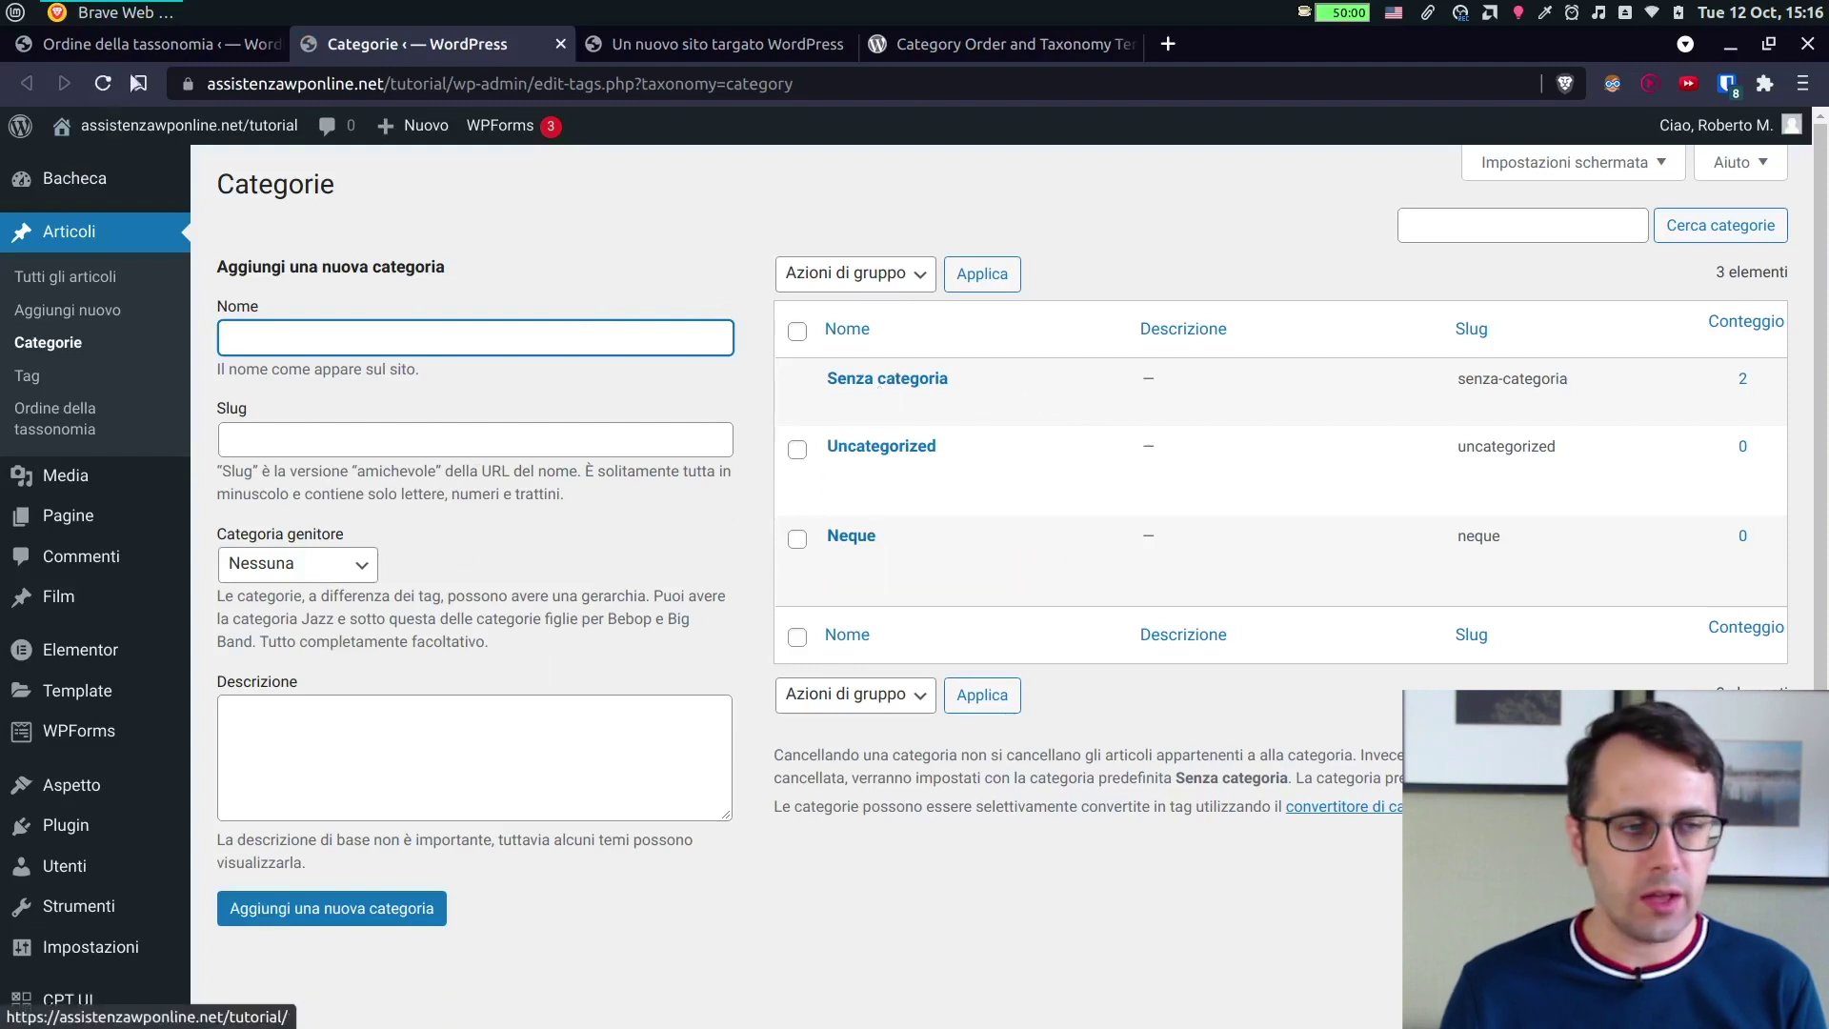
click(163, 48)
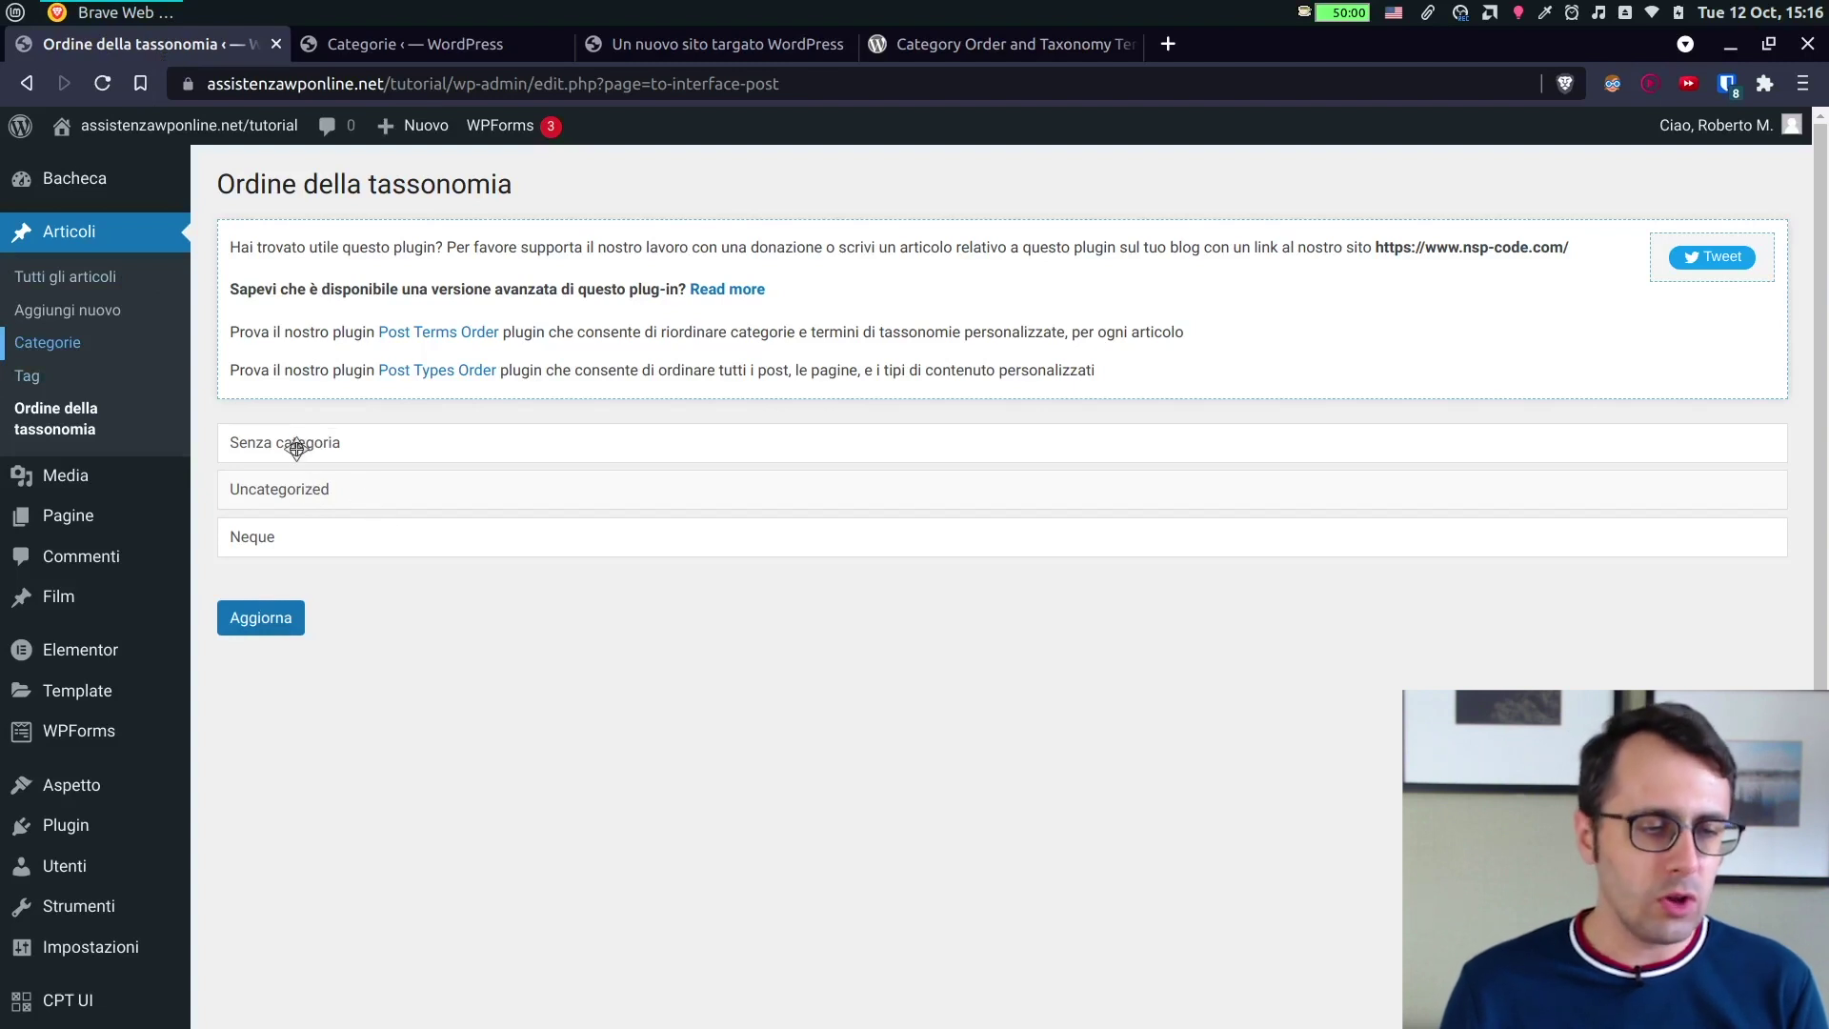
Move Senza categoria below Neque in the post category order, save the new order and check the categories list.
drag(310, 442, 304, 533)
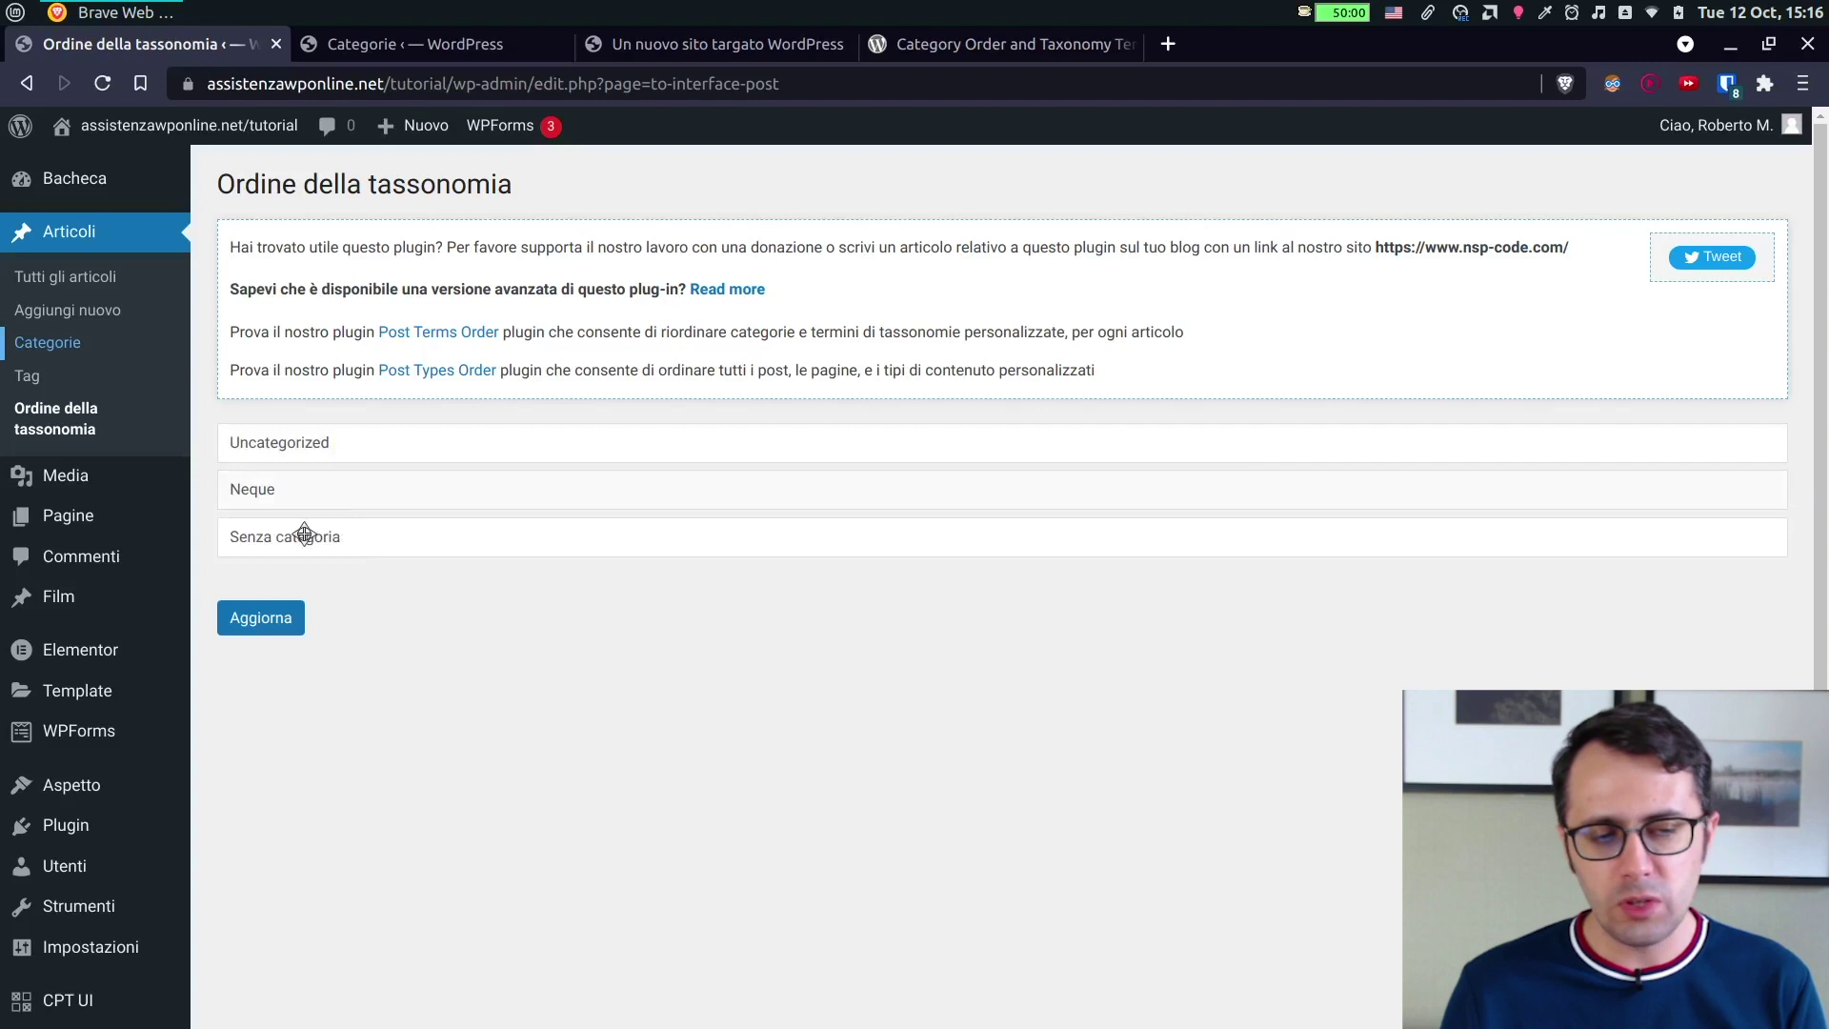
click(272, 621)
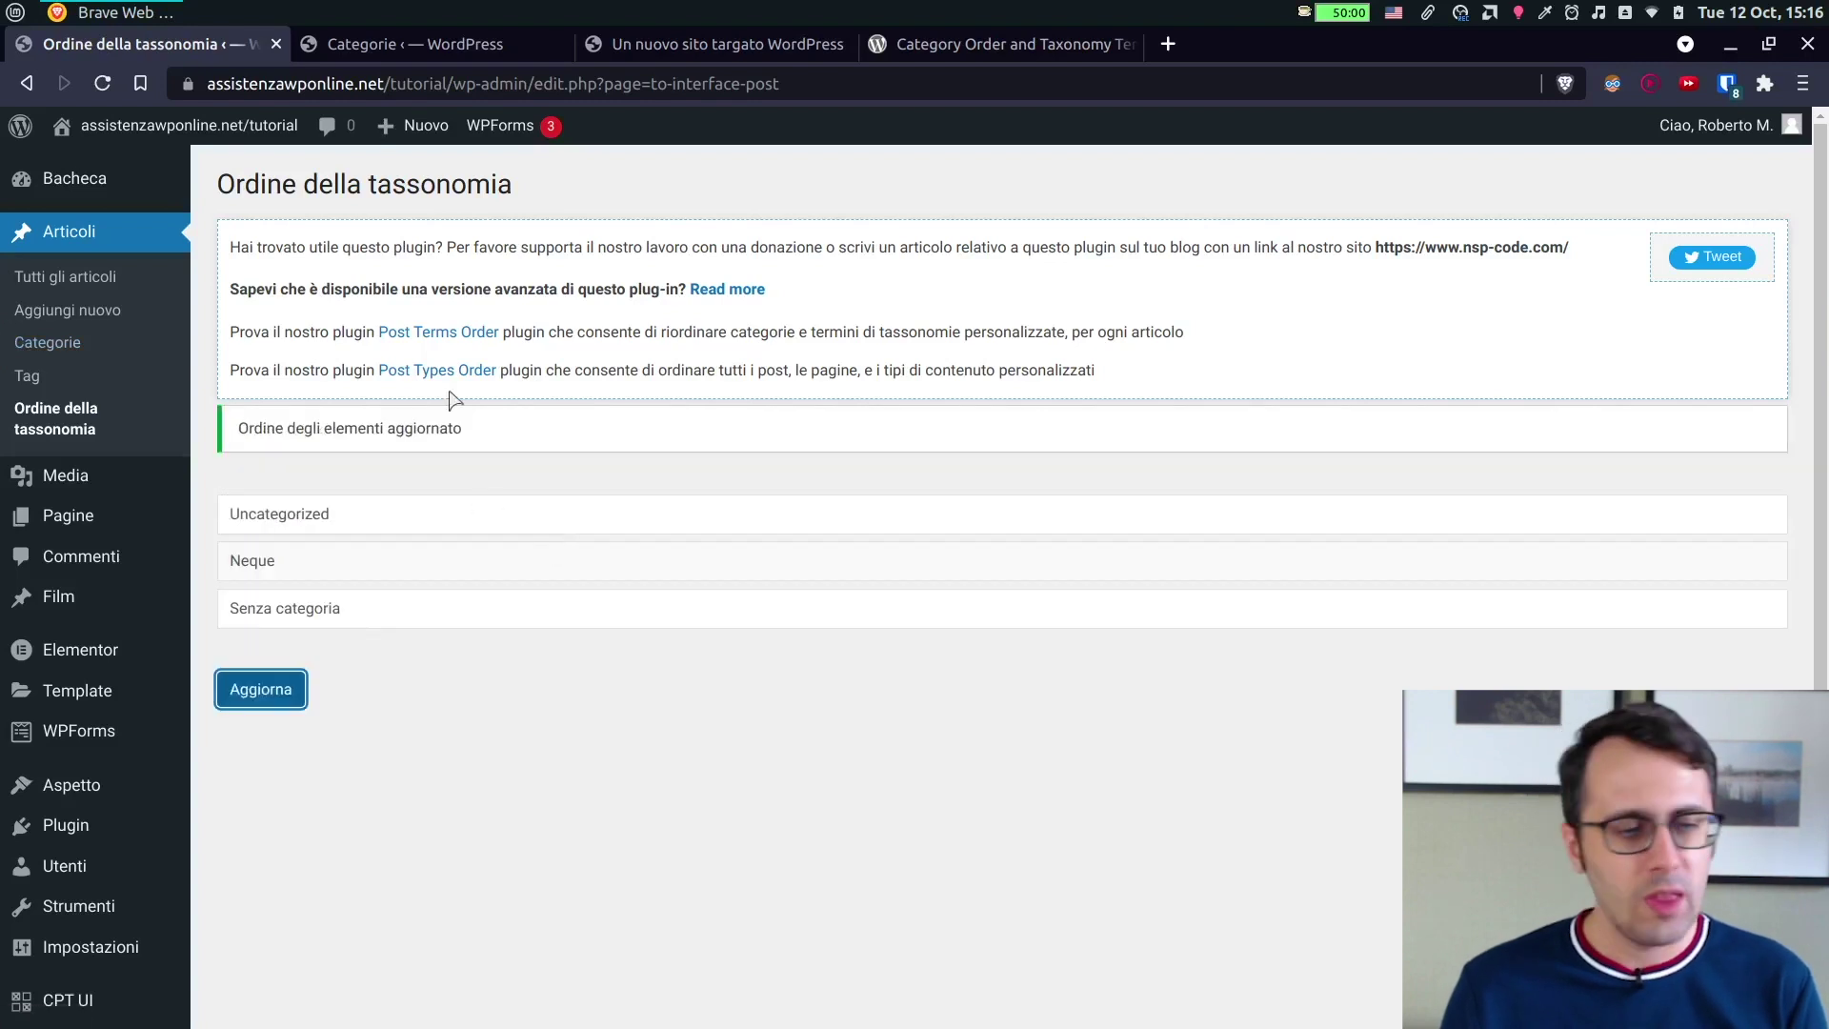
click(419, 46)
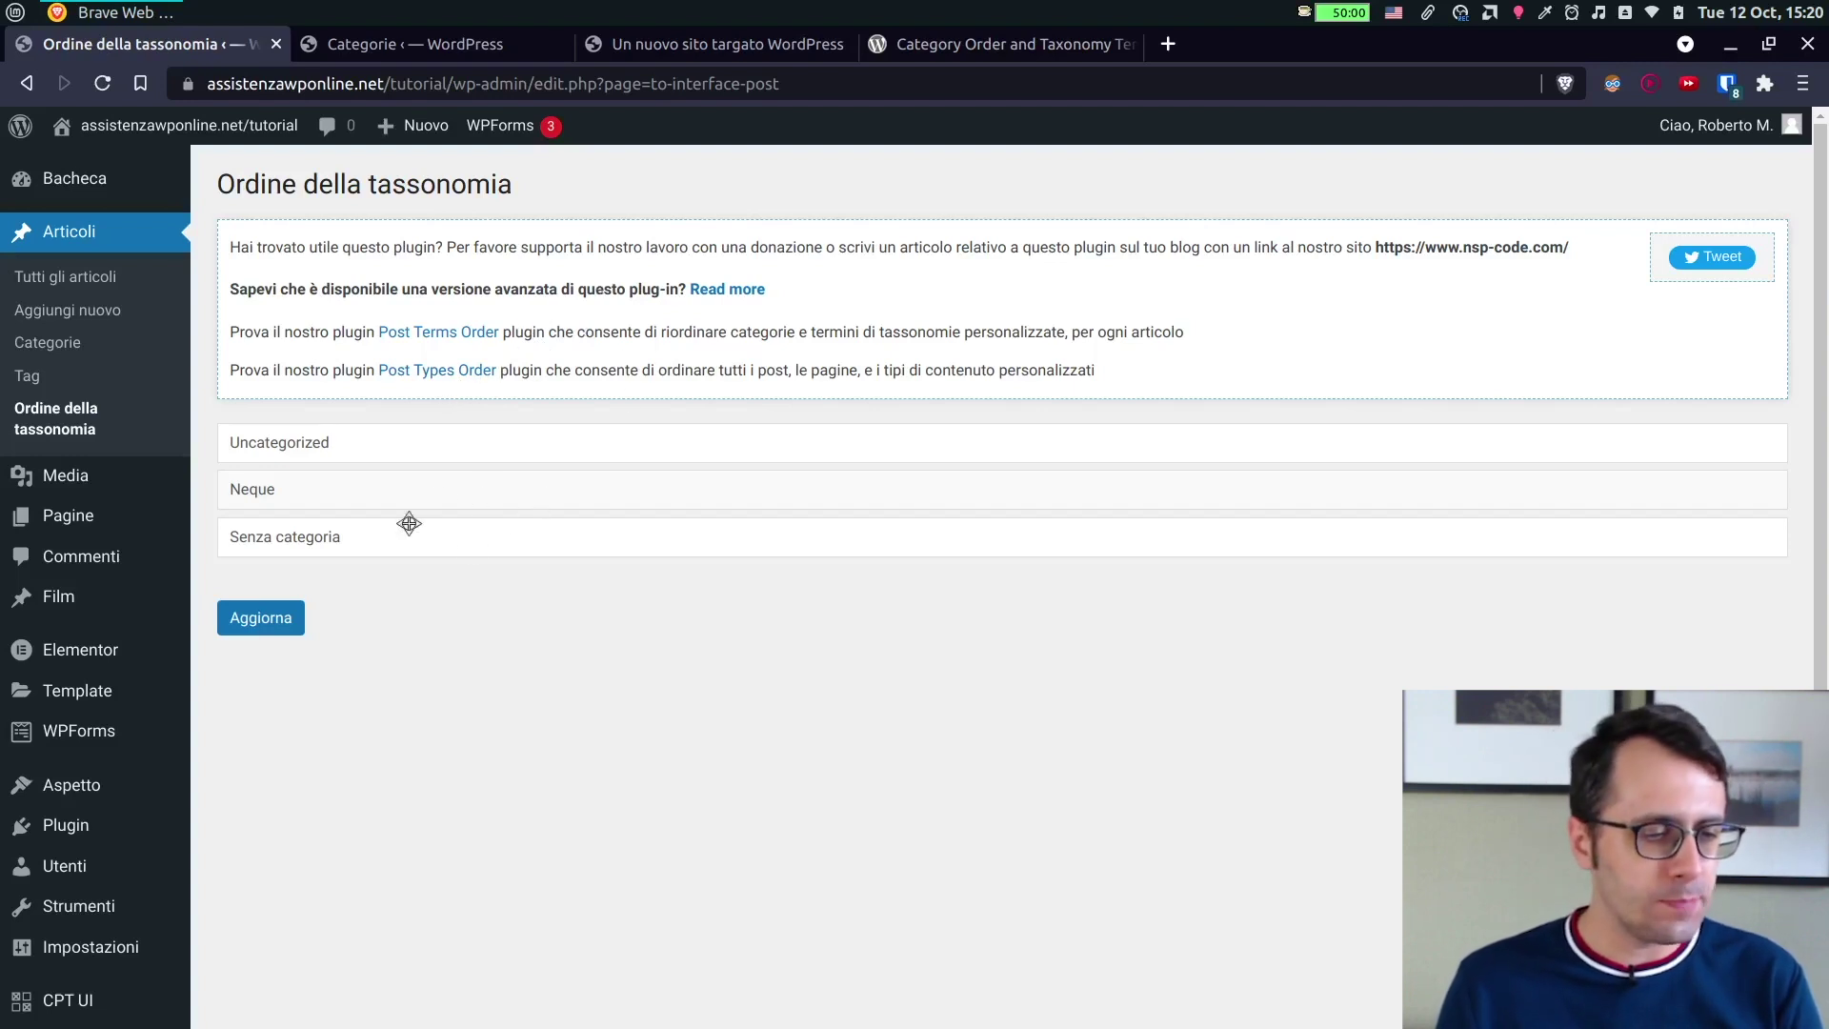
Open the Categorie taxonomy for editing in the CPT UI taxonomy settings.
mouse_move(74, 518)
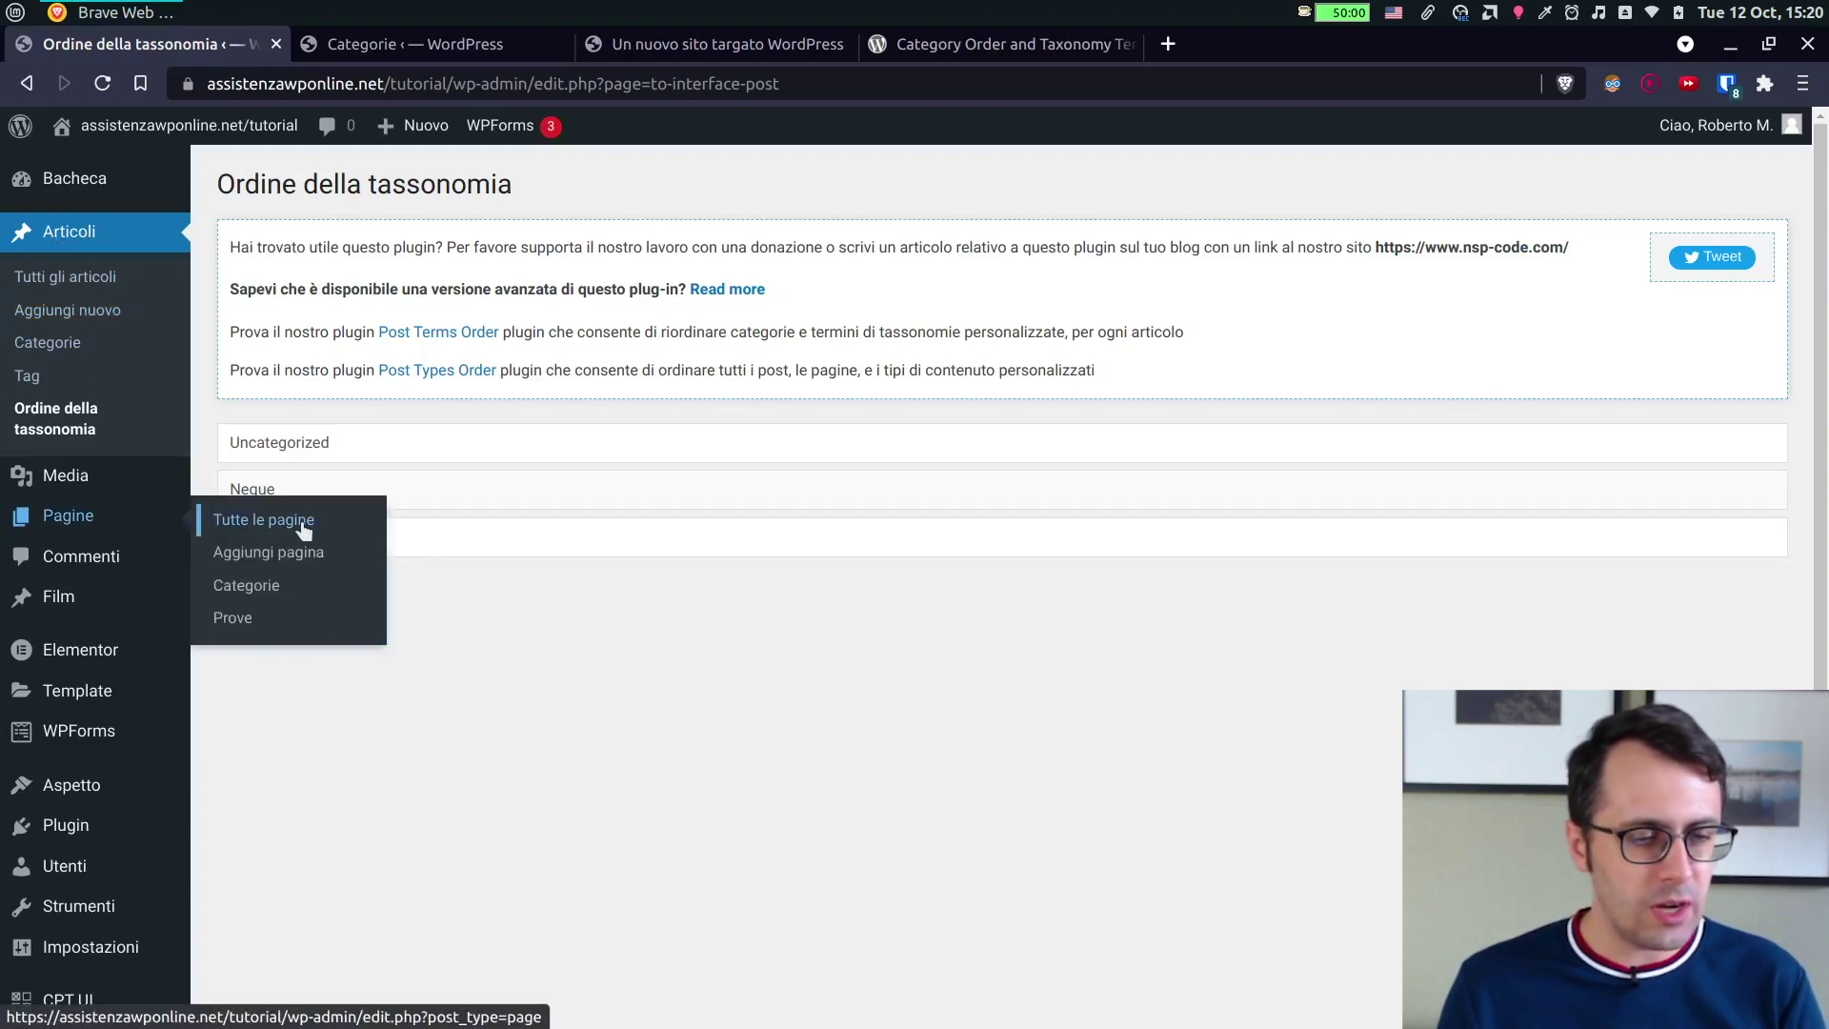
scroll(457, 667, down, 2)
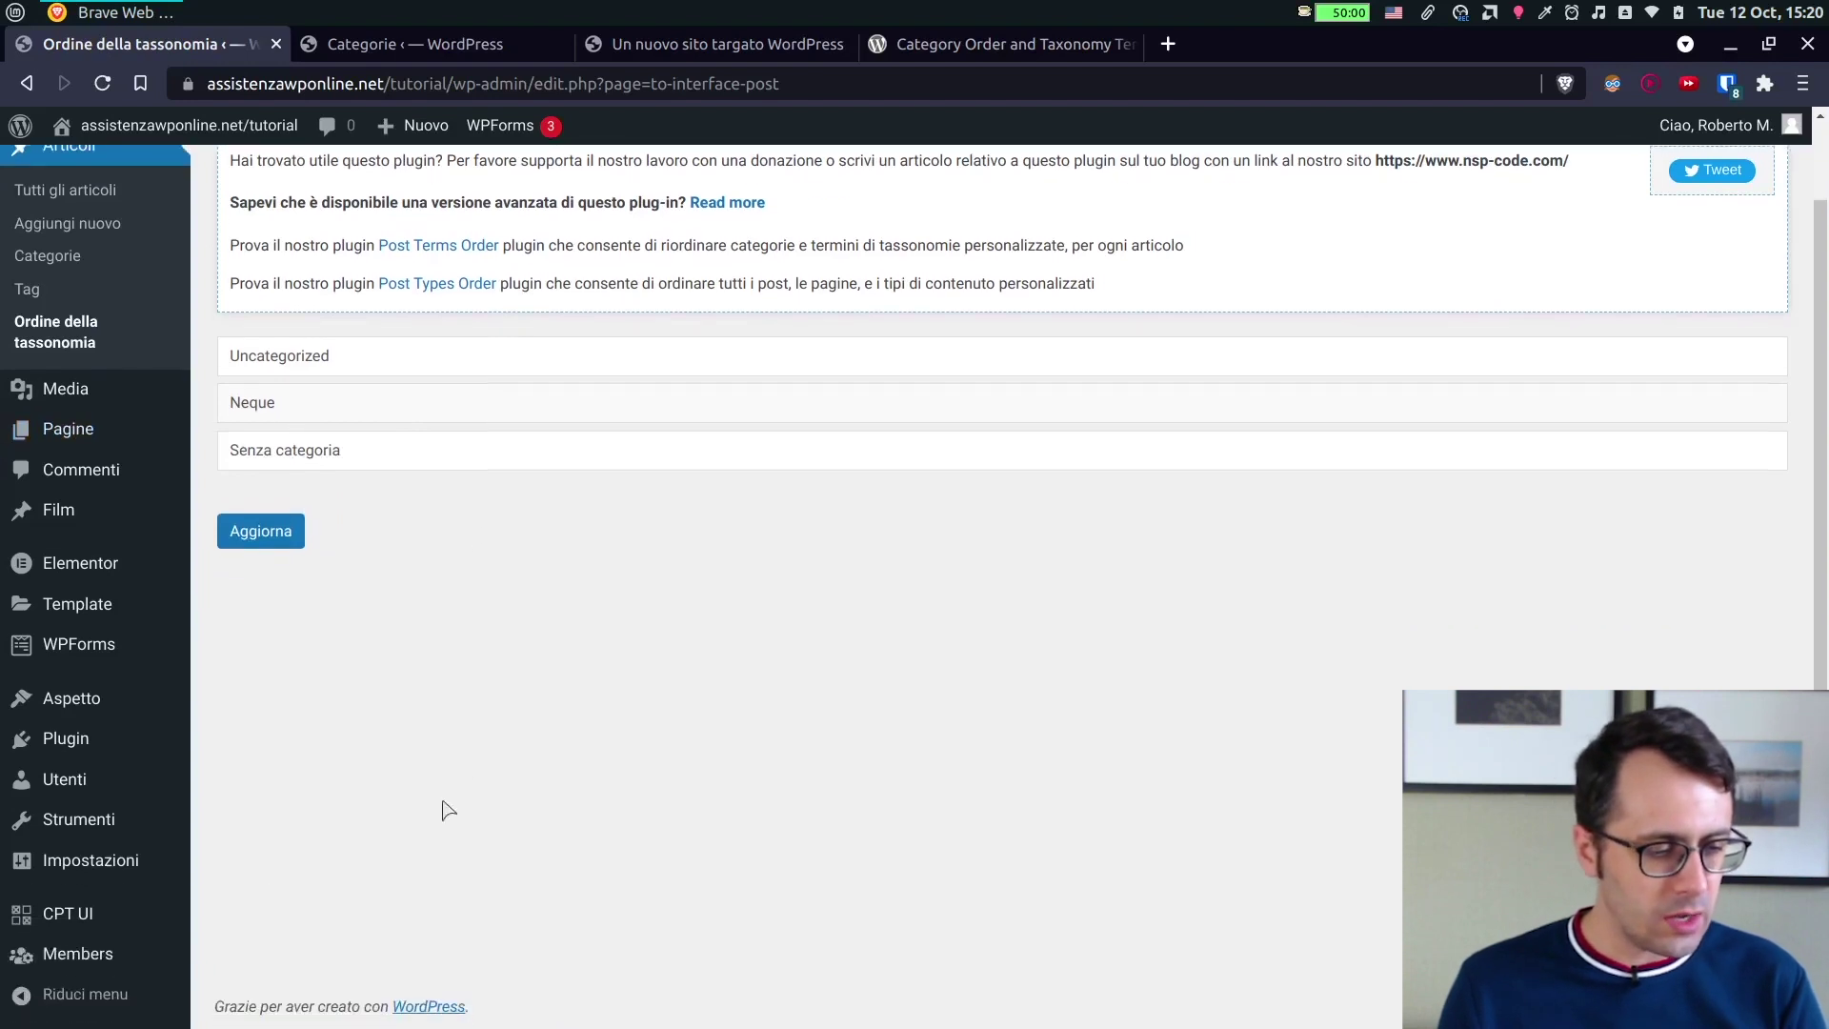
mouse_move(64, 917)
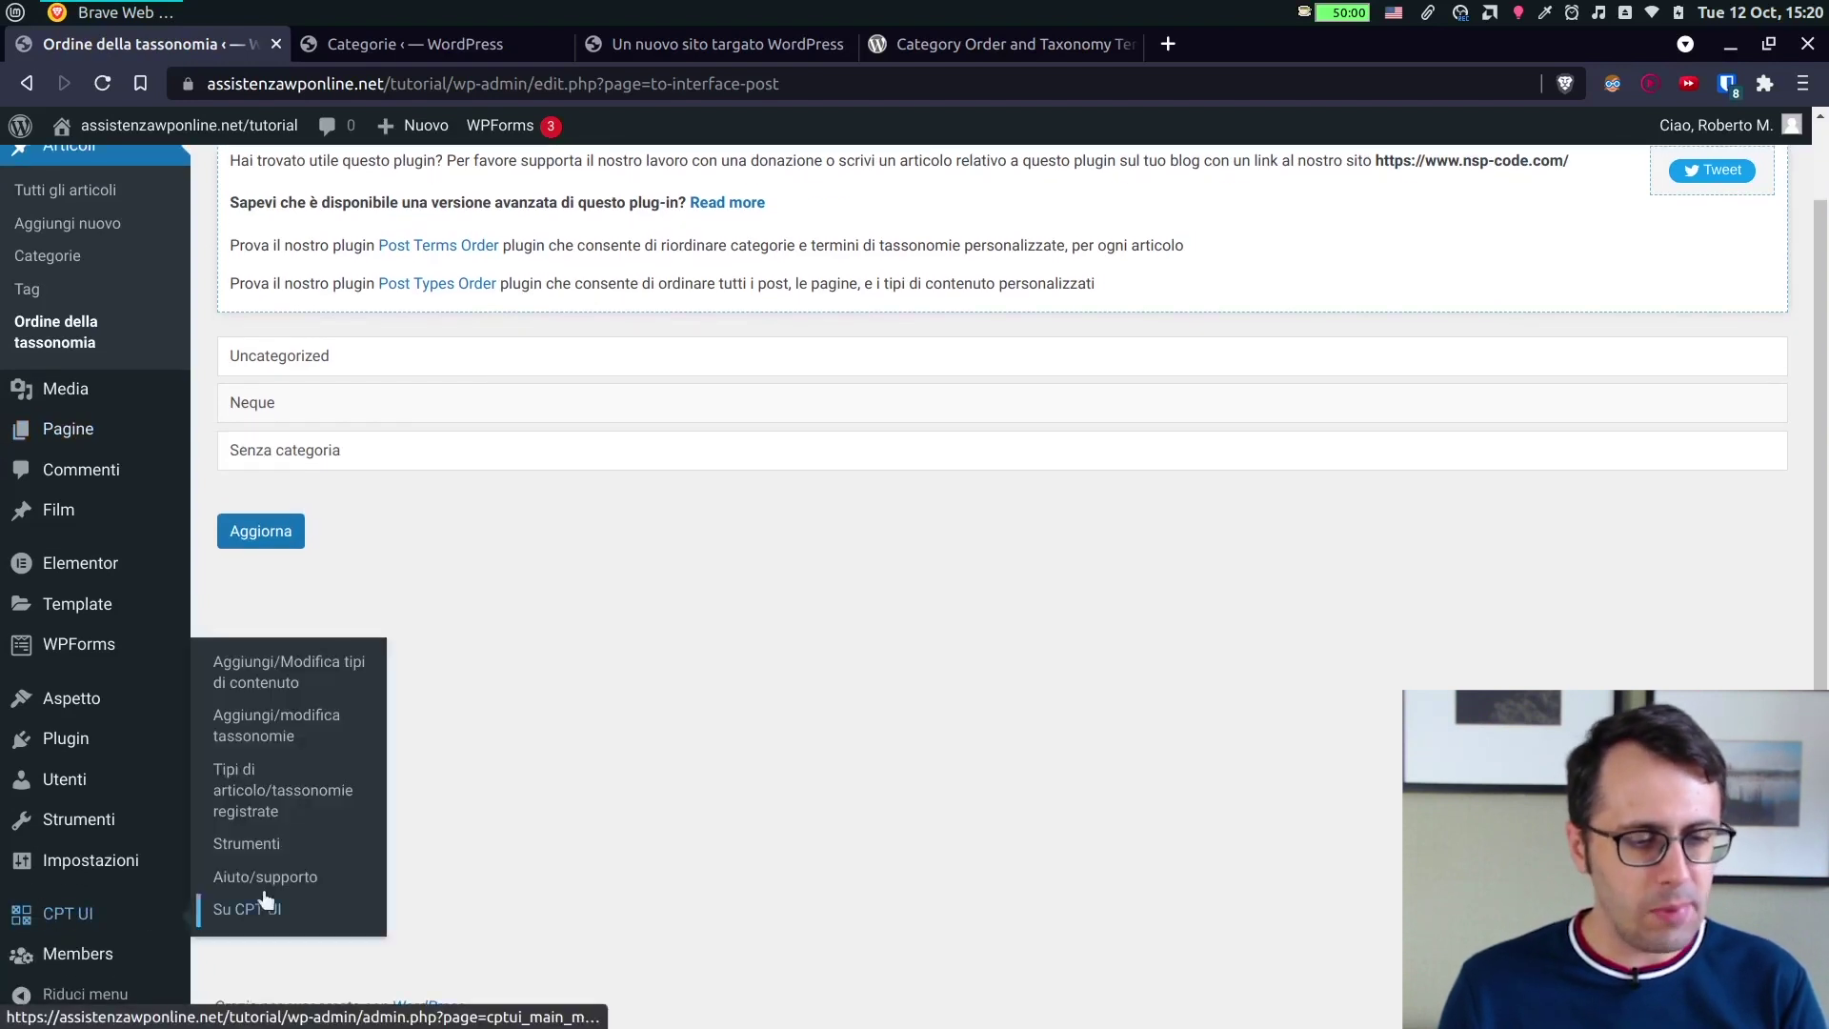
click(284, 733)
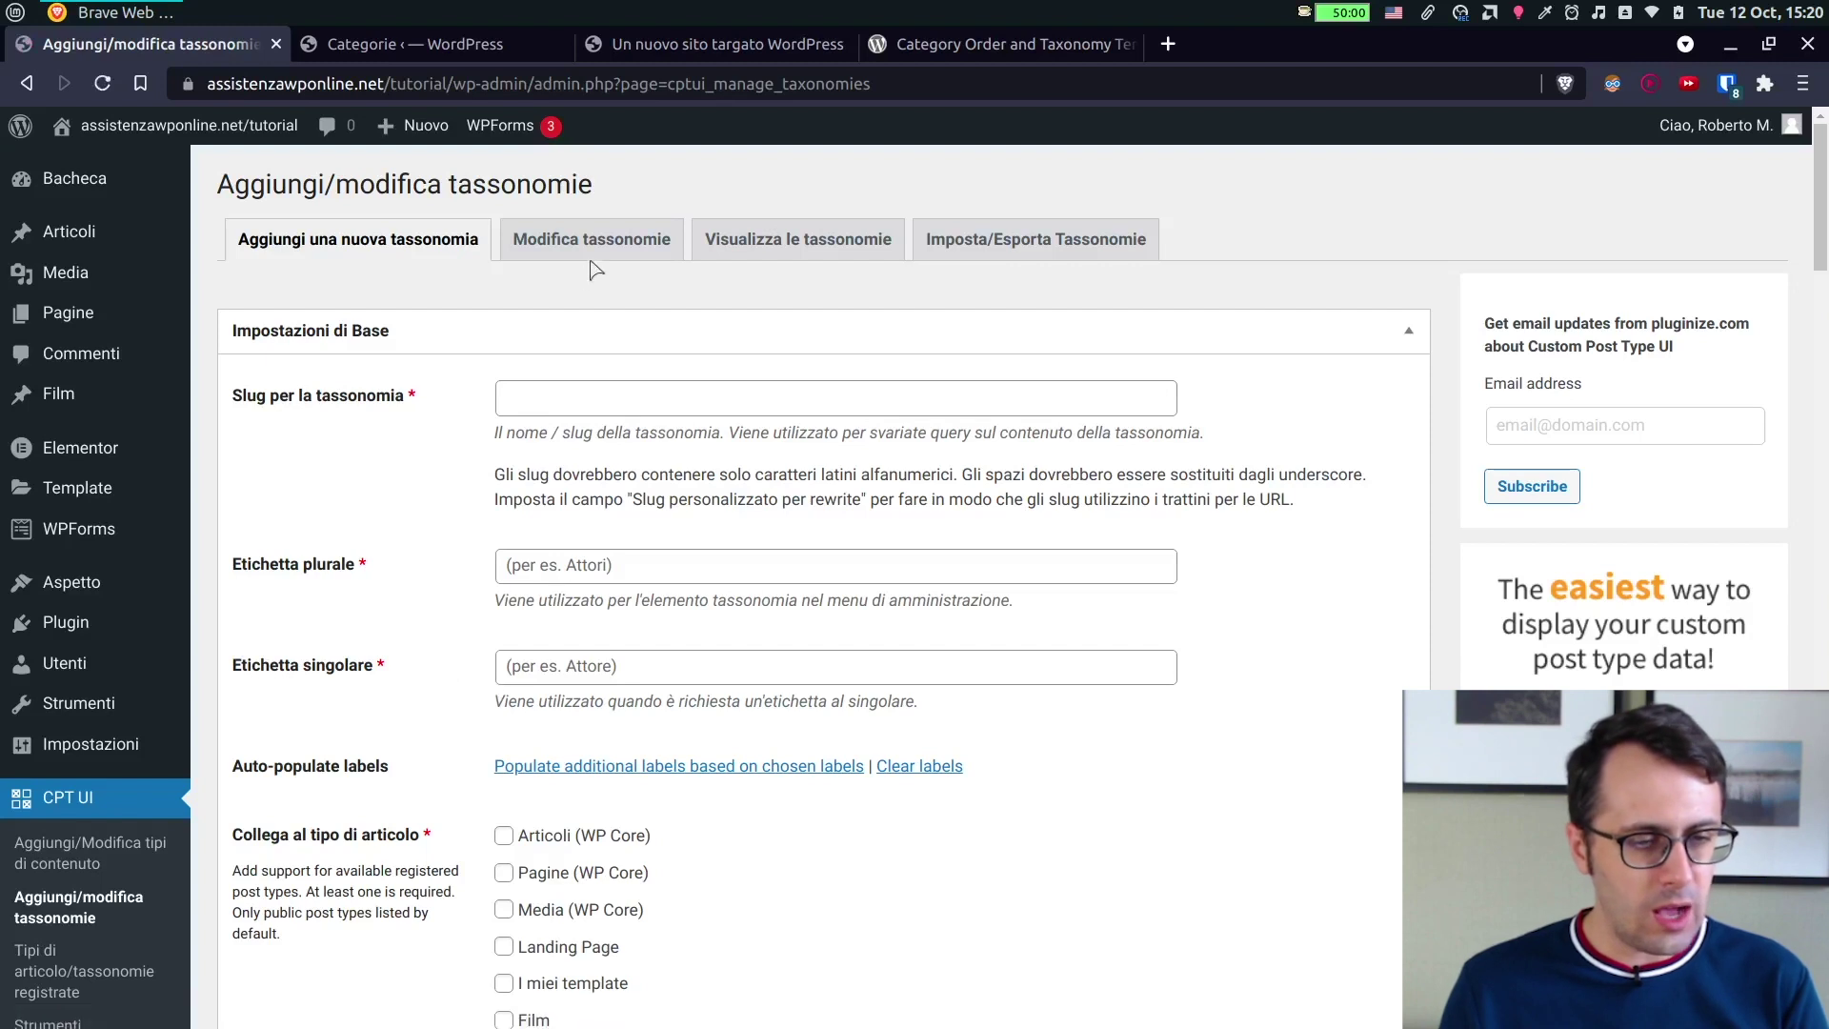
click(577, 245)
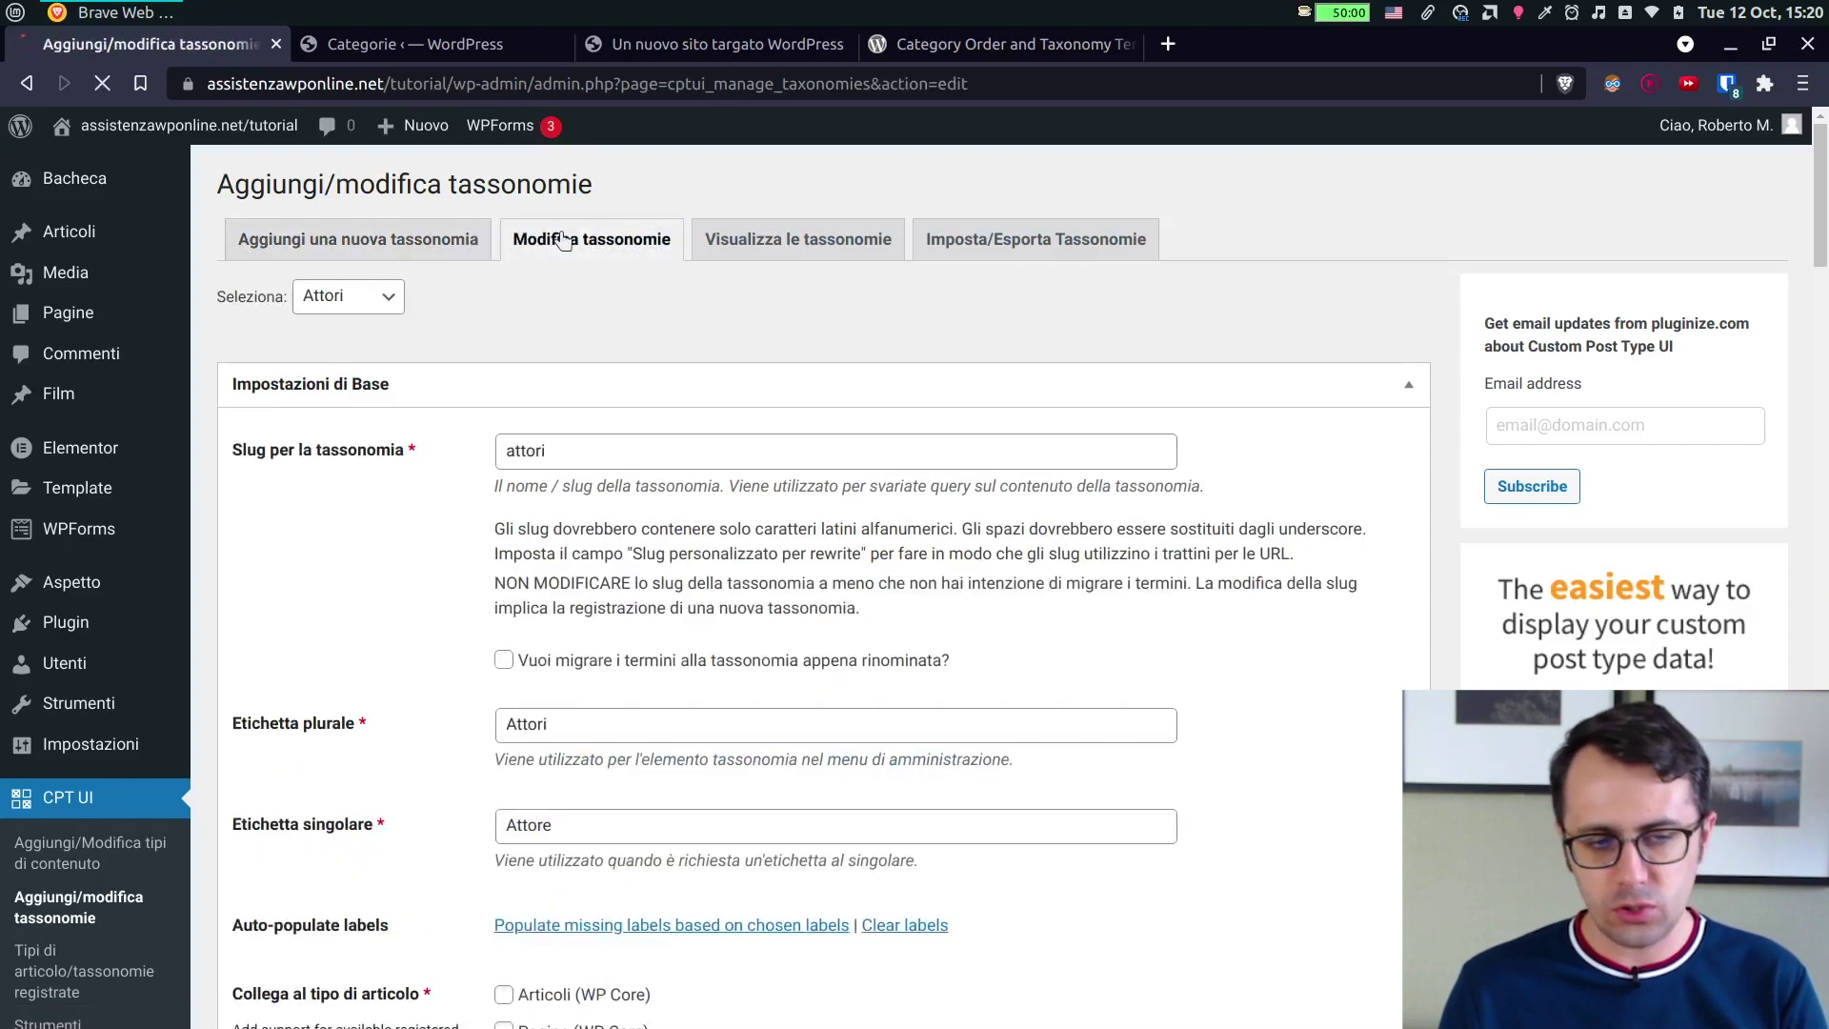
click(349, 295)
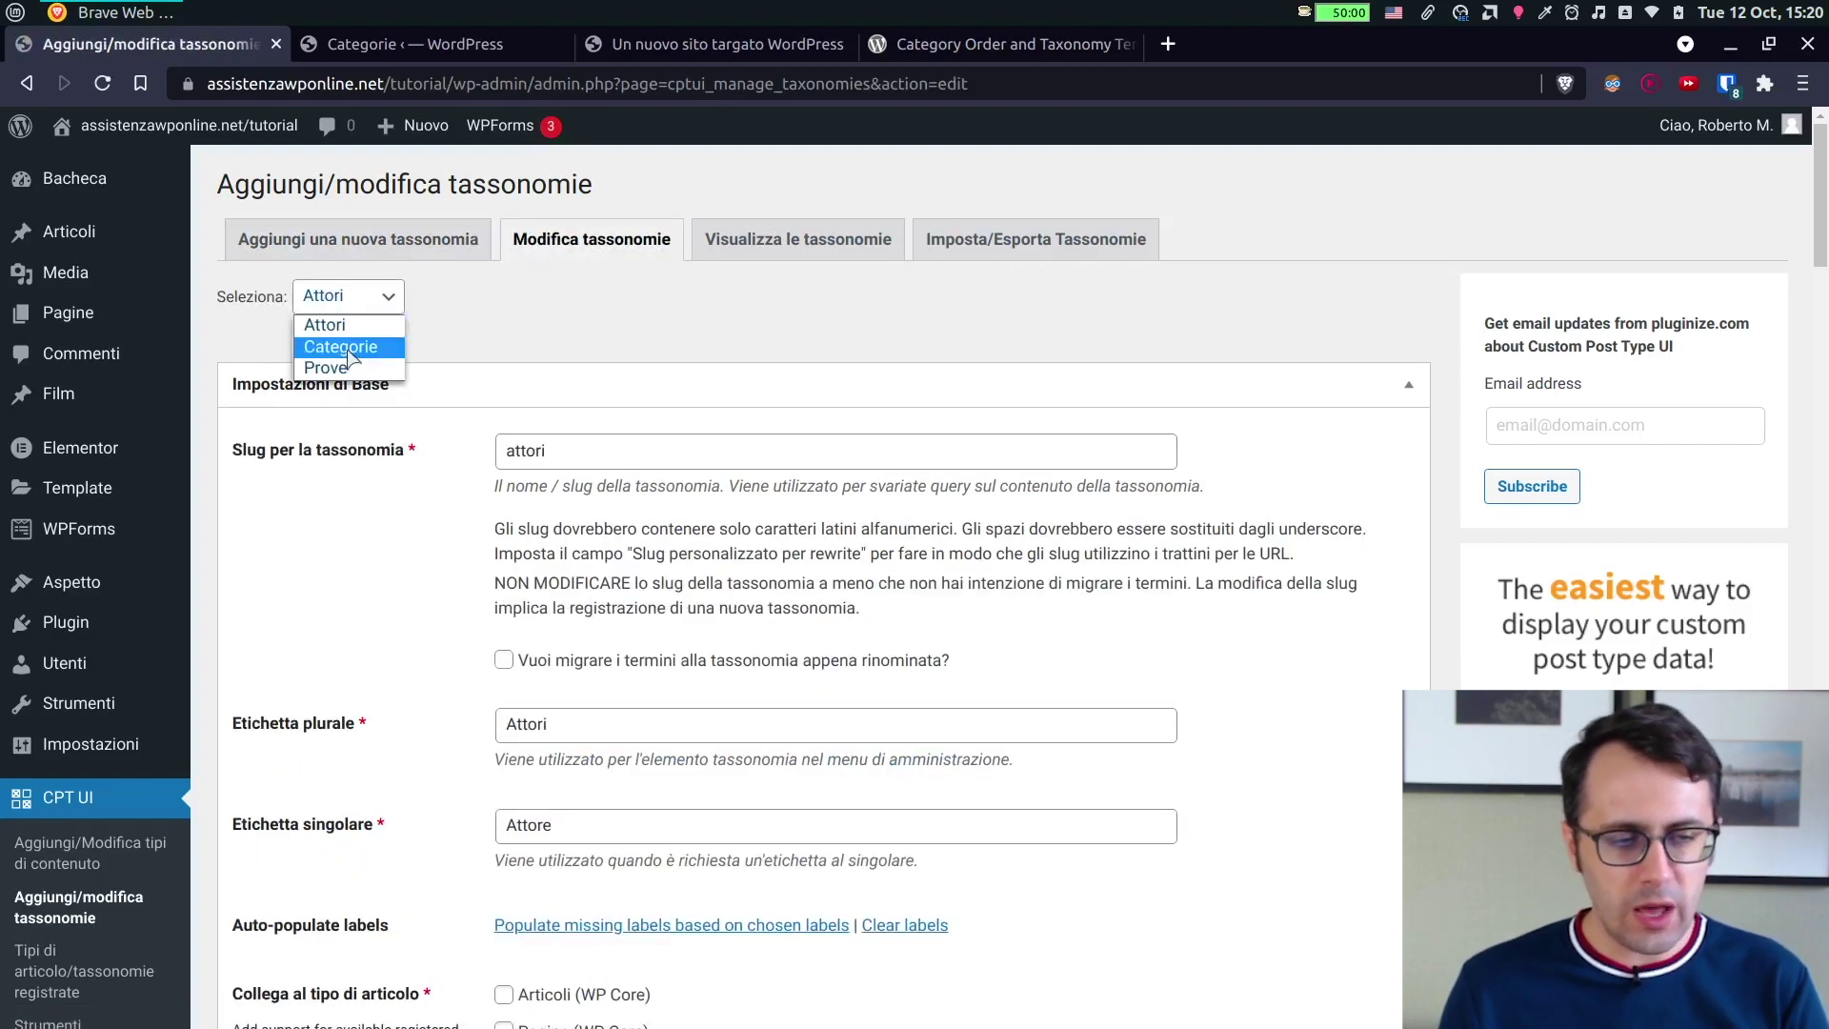
click(383, 355)
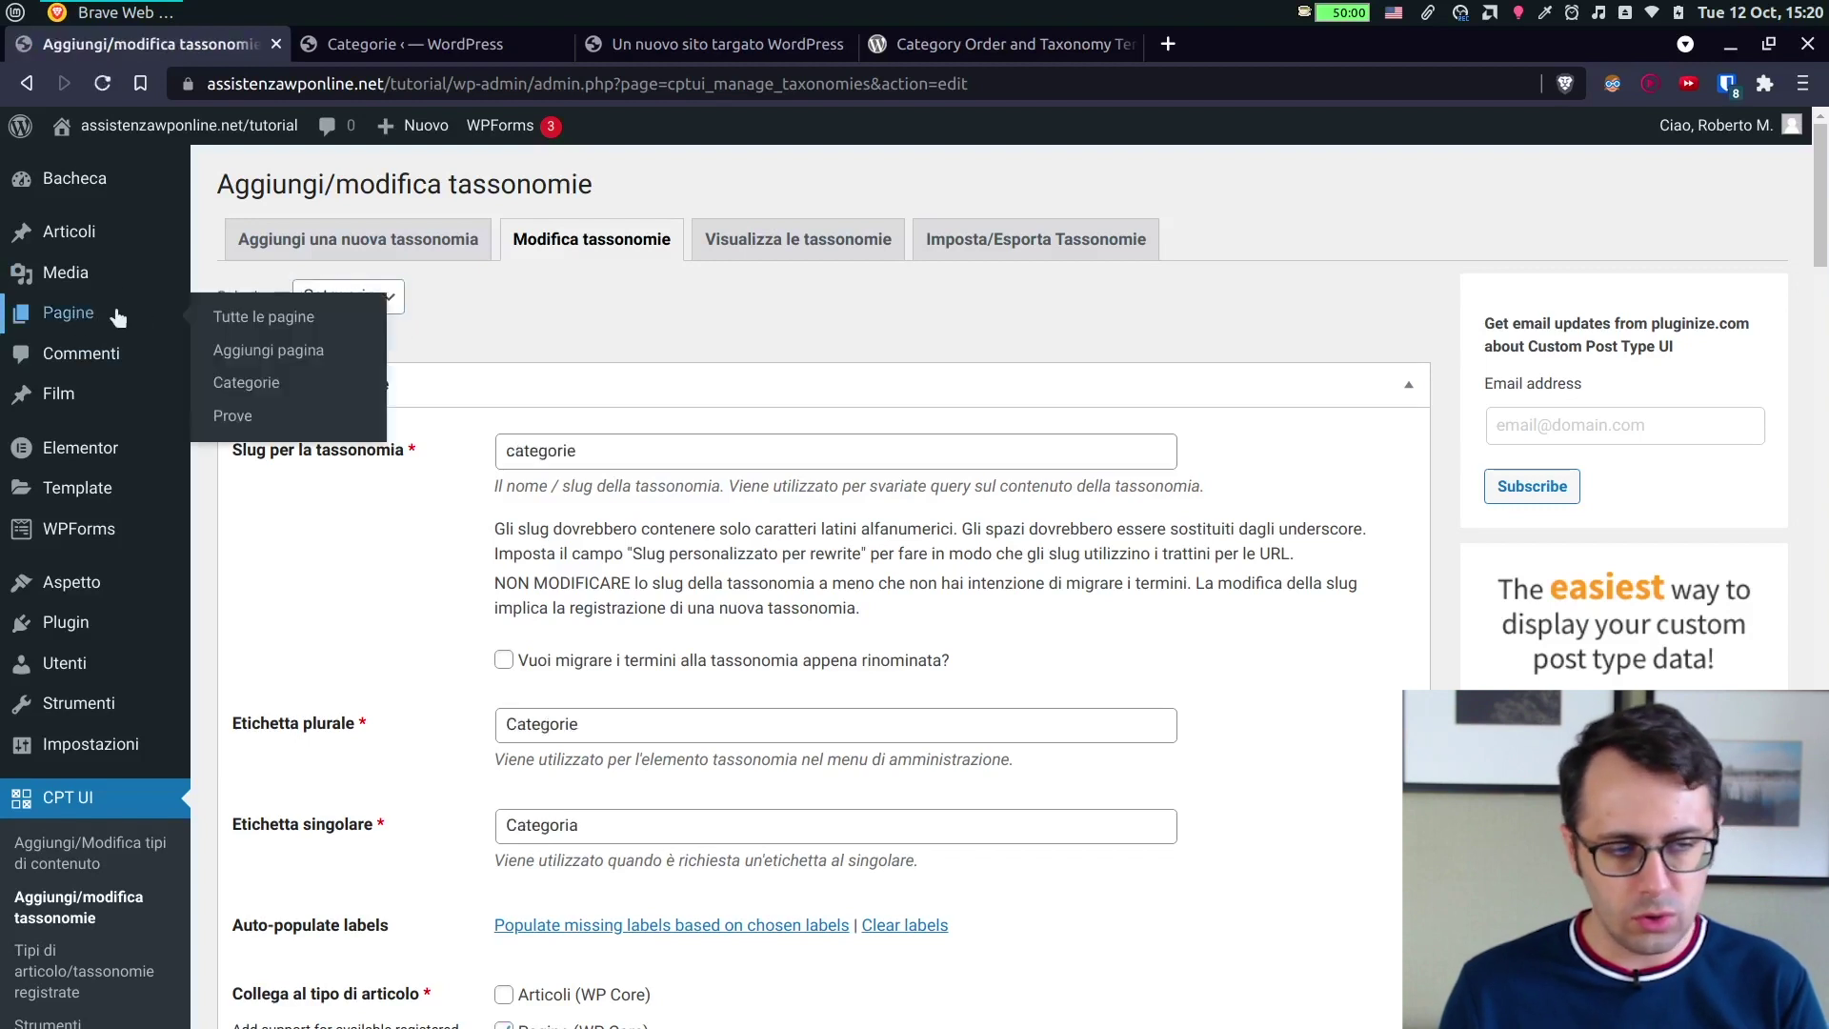
Set the Gerarchico option of the Categorie taxonomy to Vero and save the taxonomy.
mouse_move(66, 263)
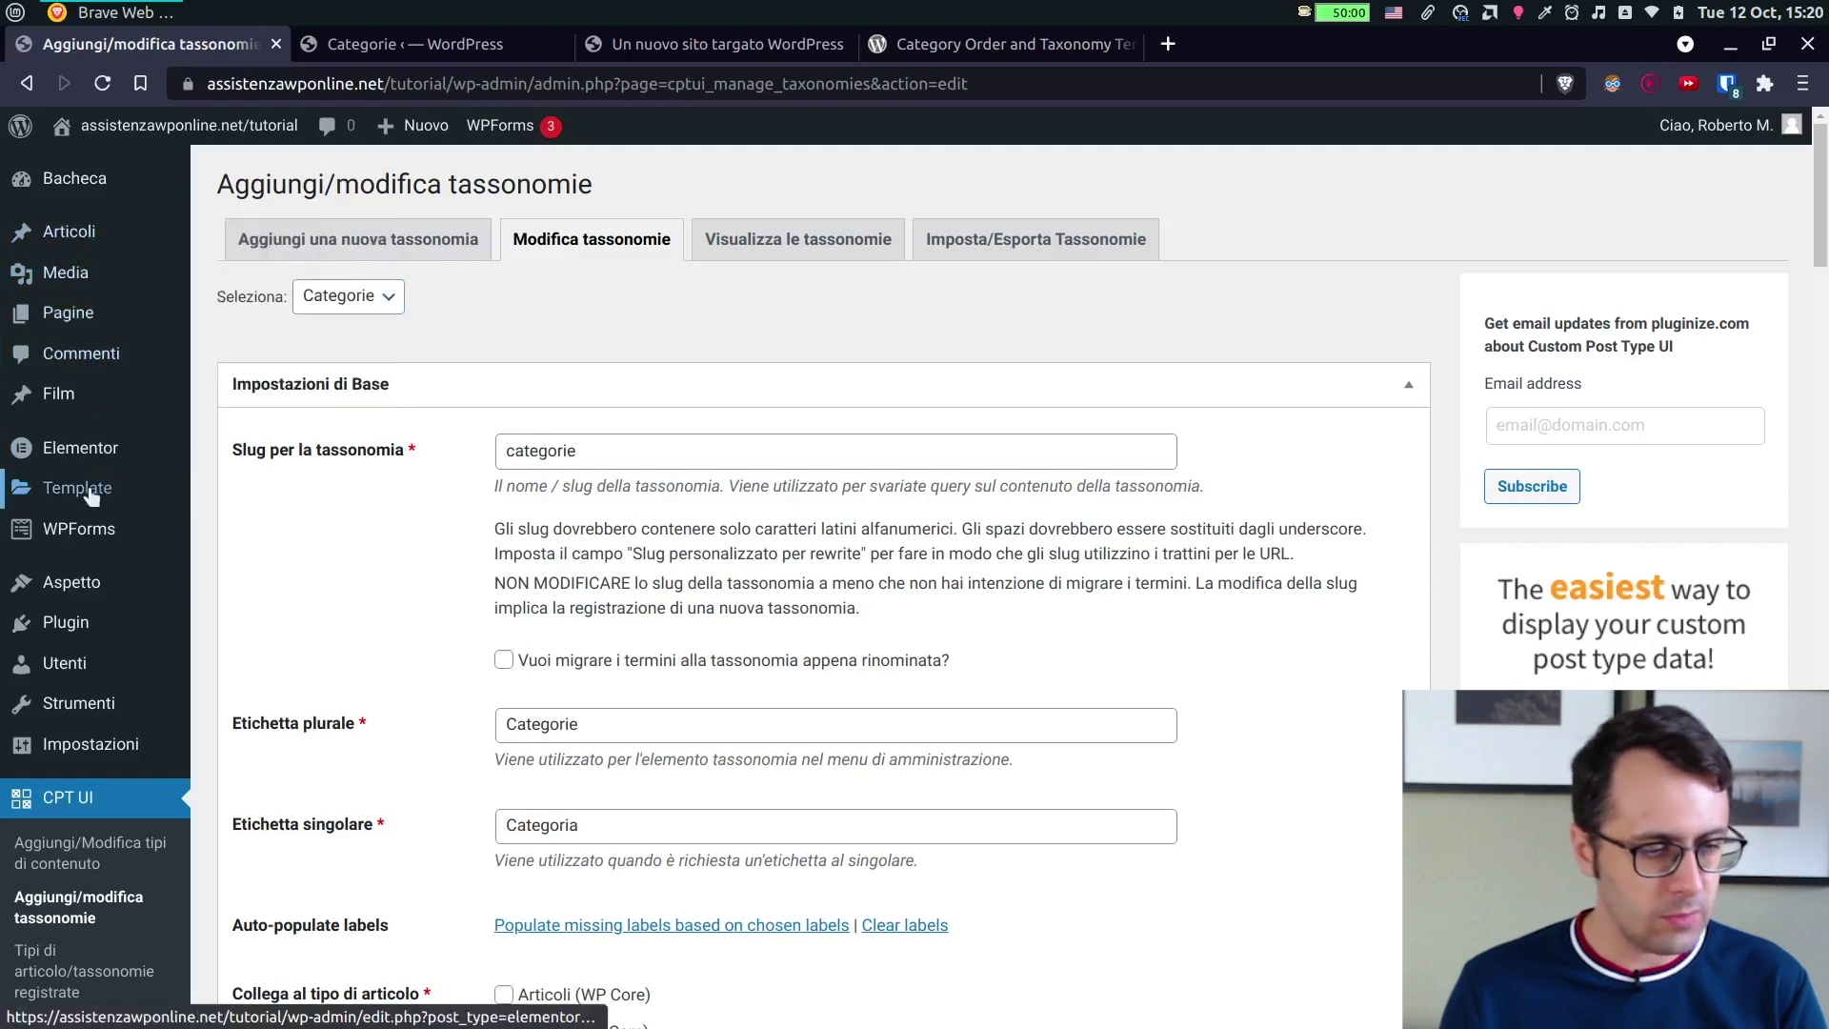
mouse_move(103, 654)
mouse_move(143, 316)
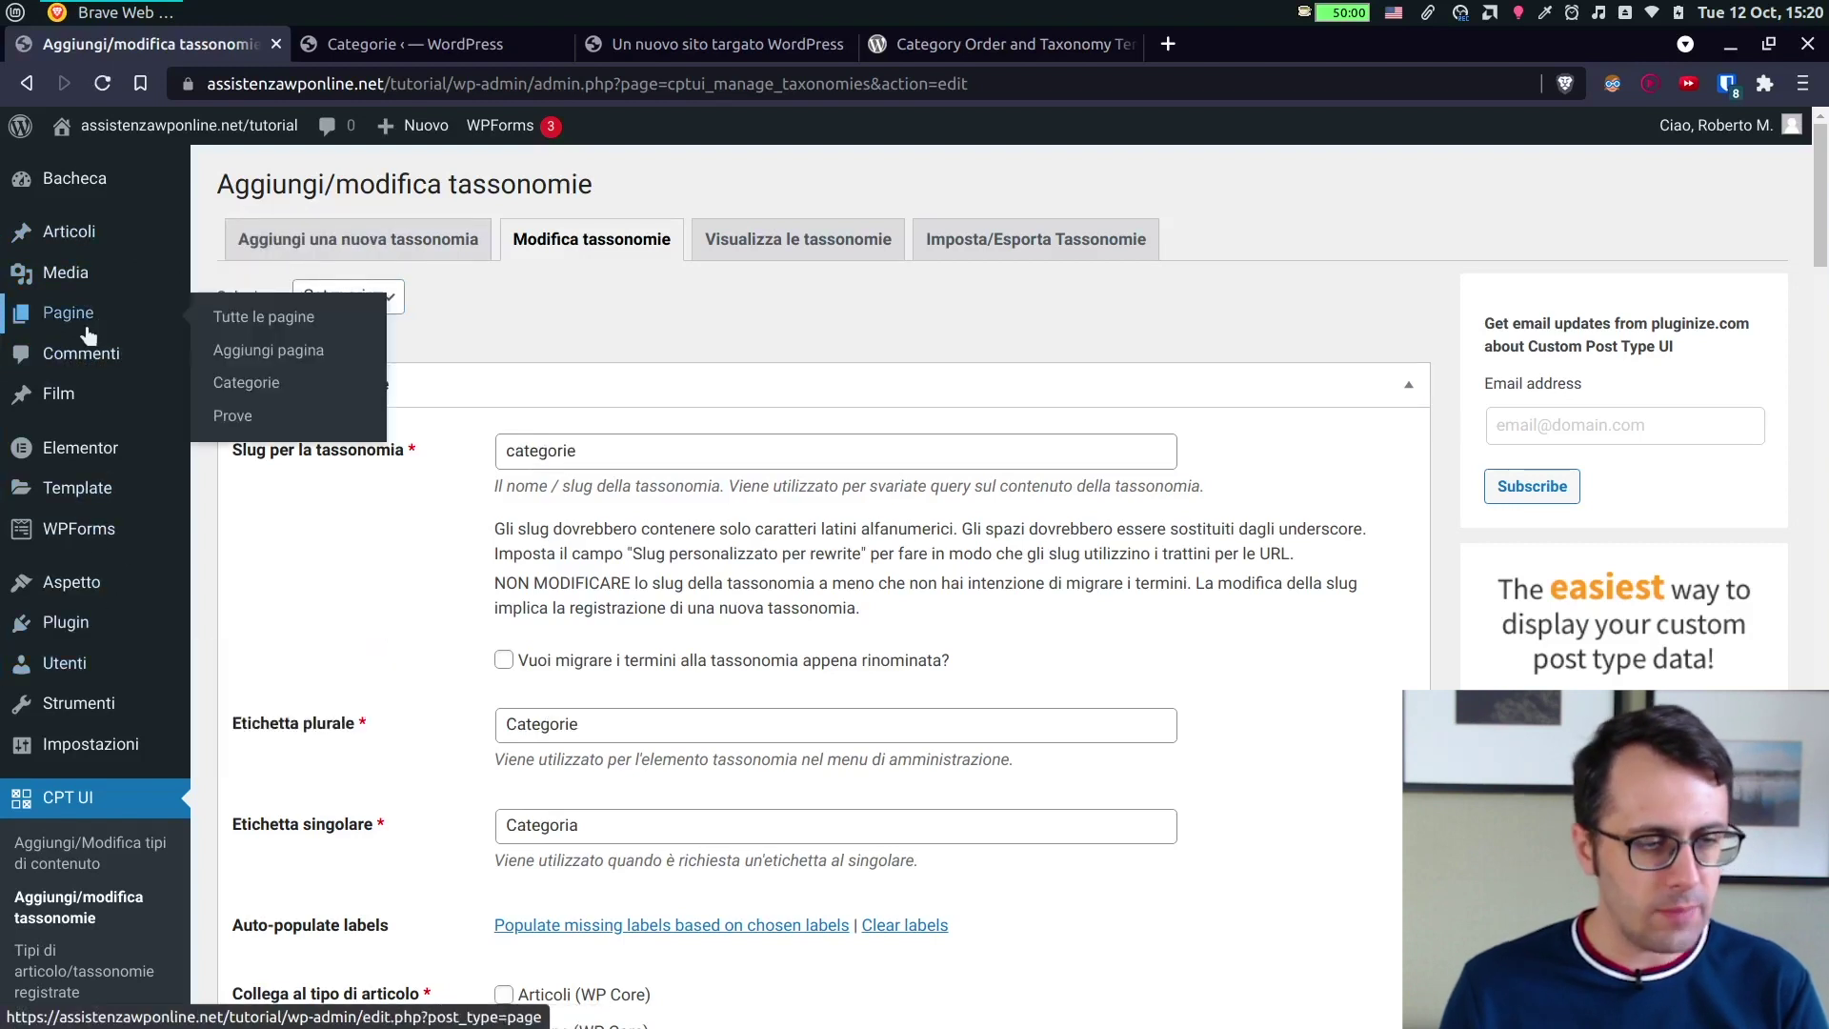
scroll(410, 514, down, 10)
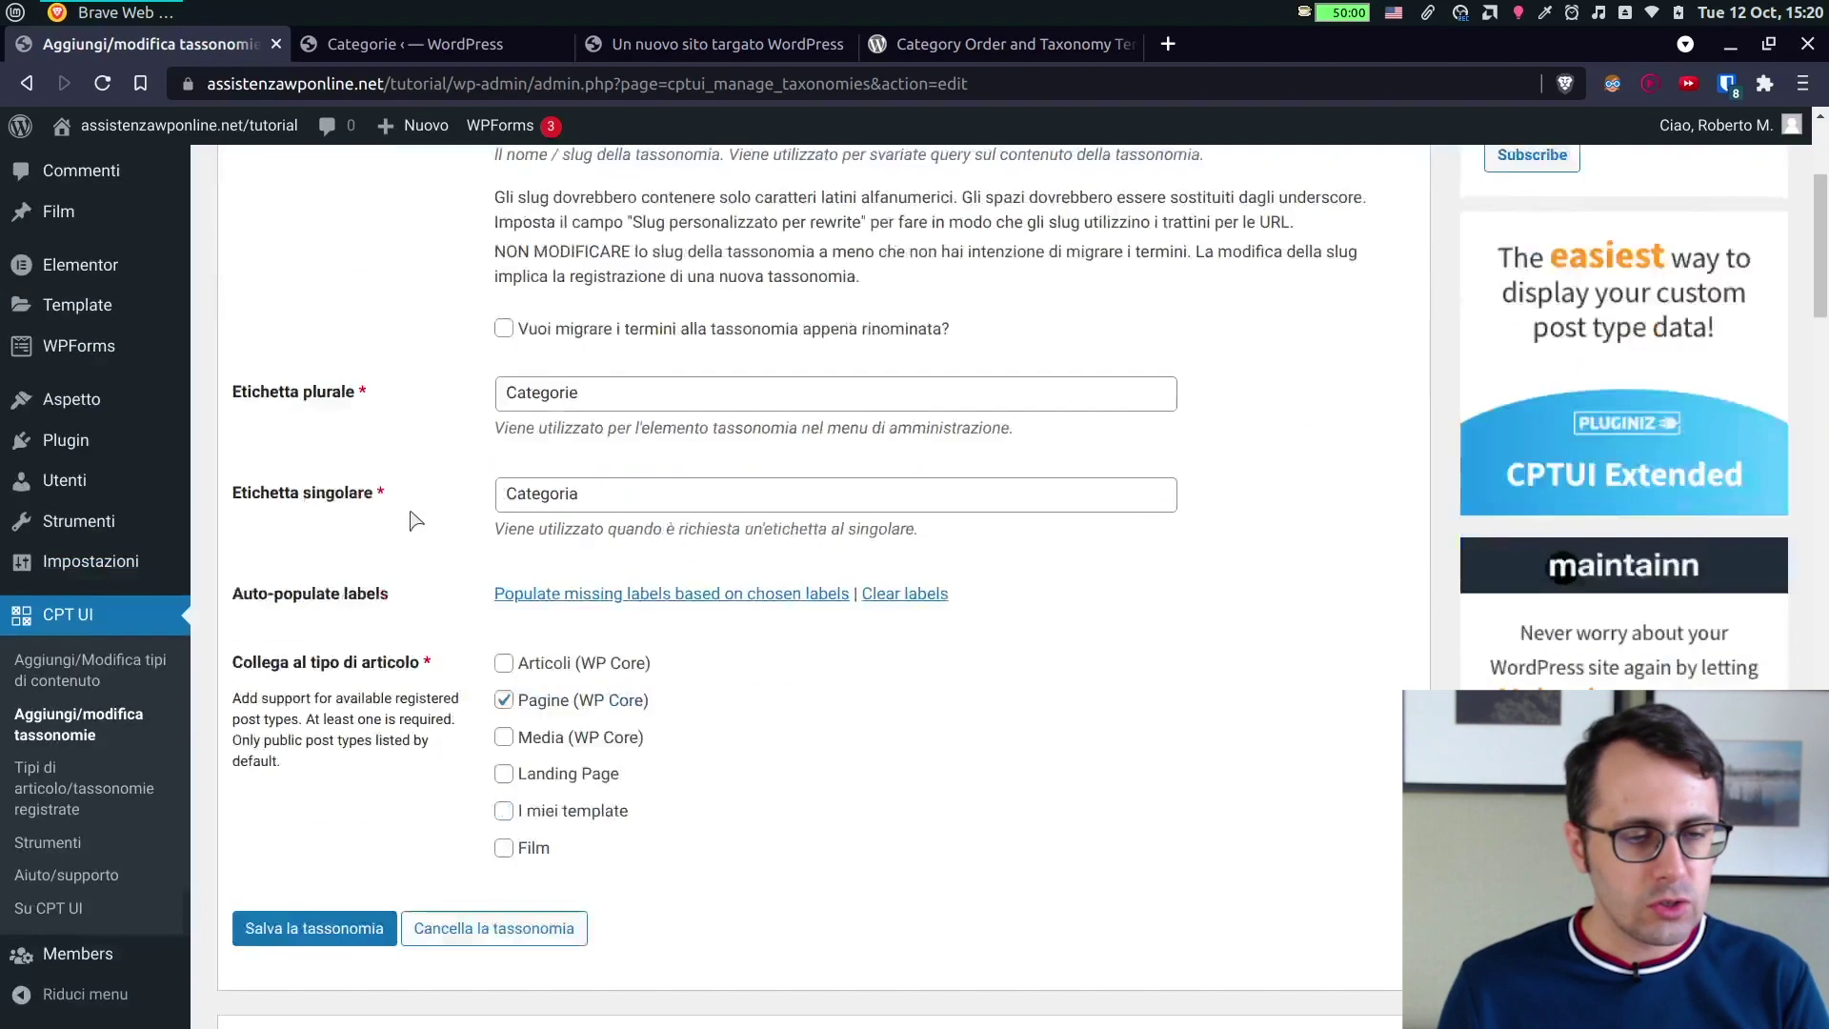
scroll(434, 494, down, 20)
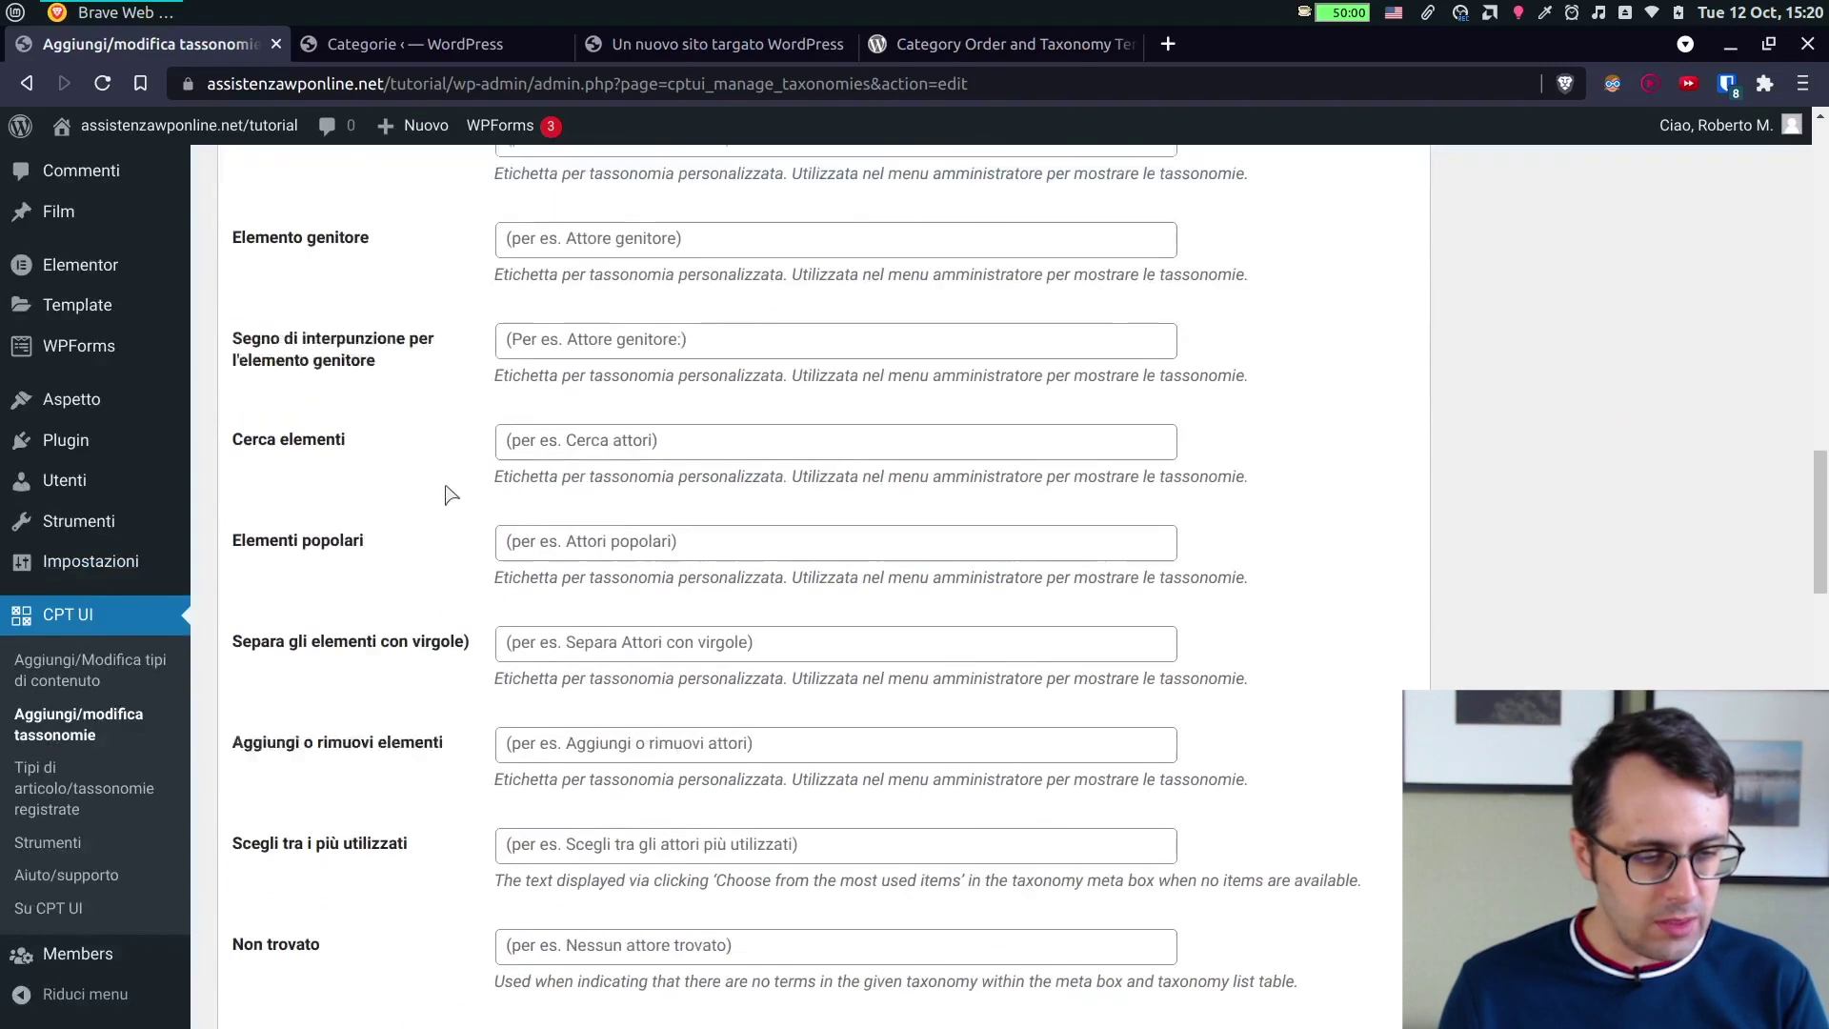
scroll(451, 490, down, 3)
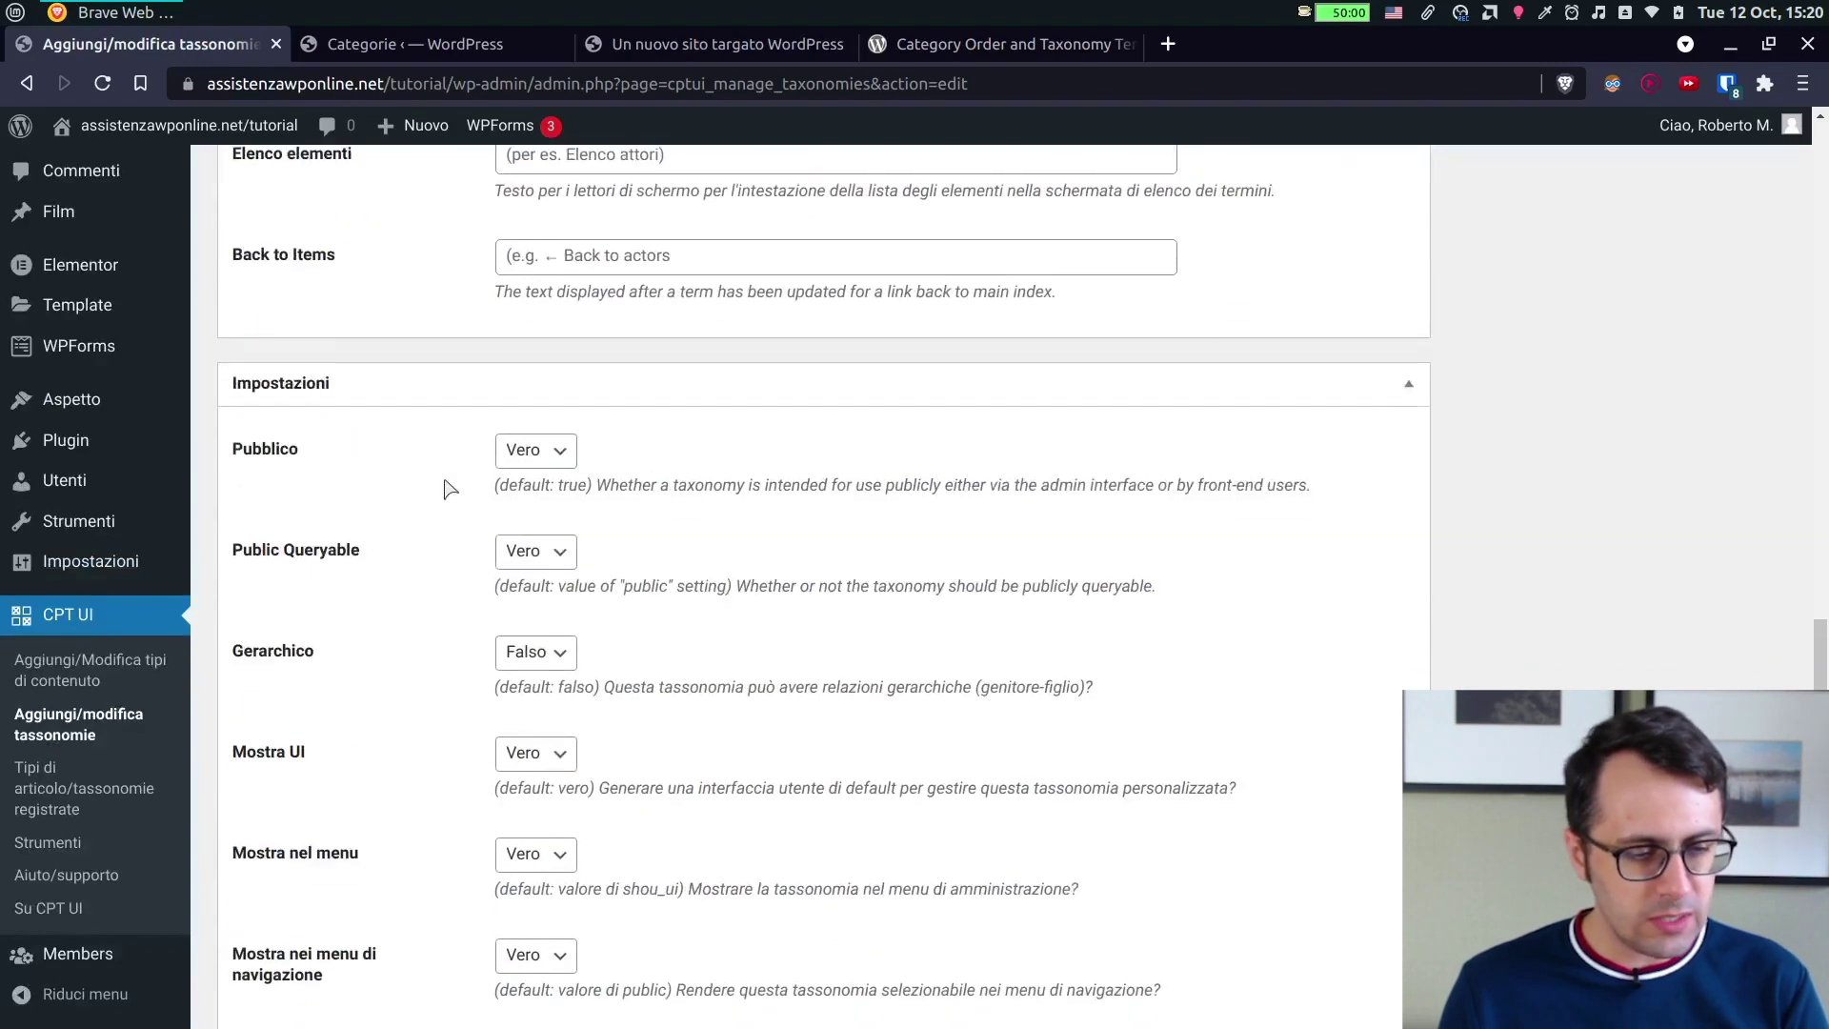
scroll(451, 490, down, 1)
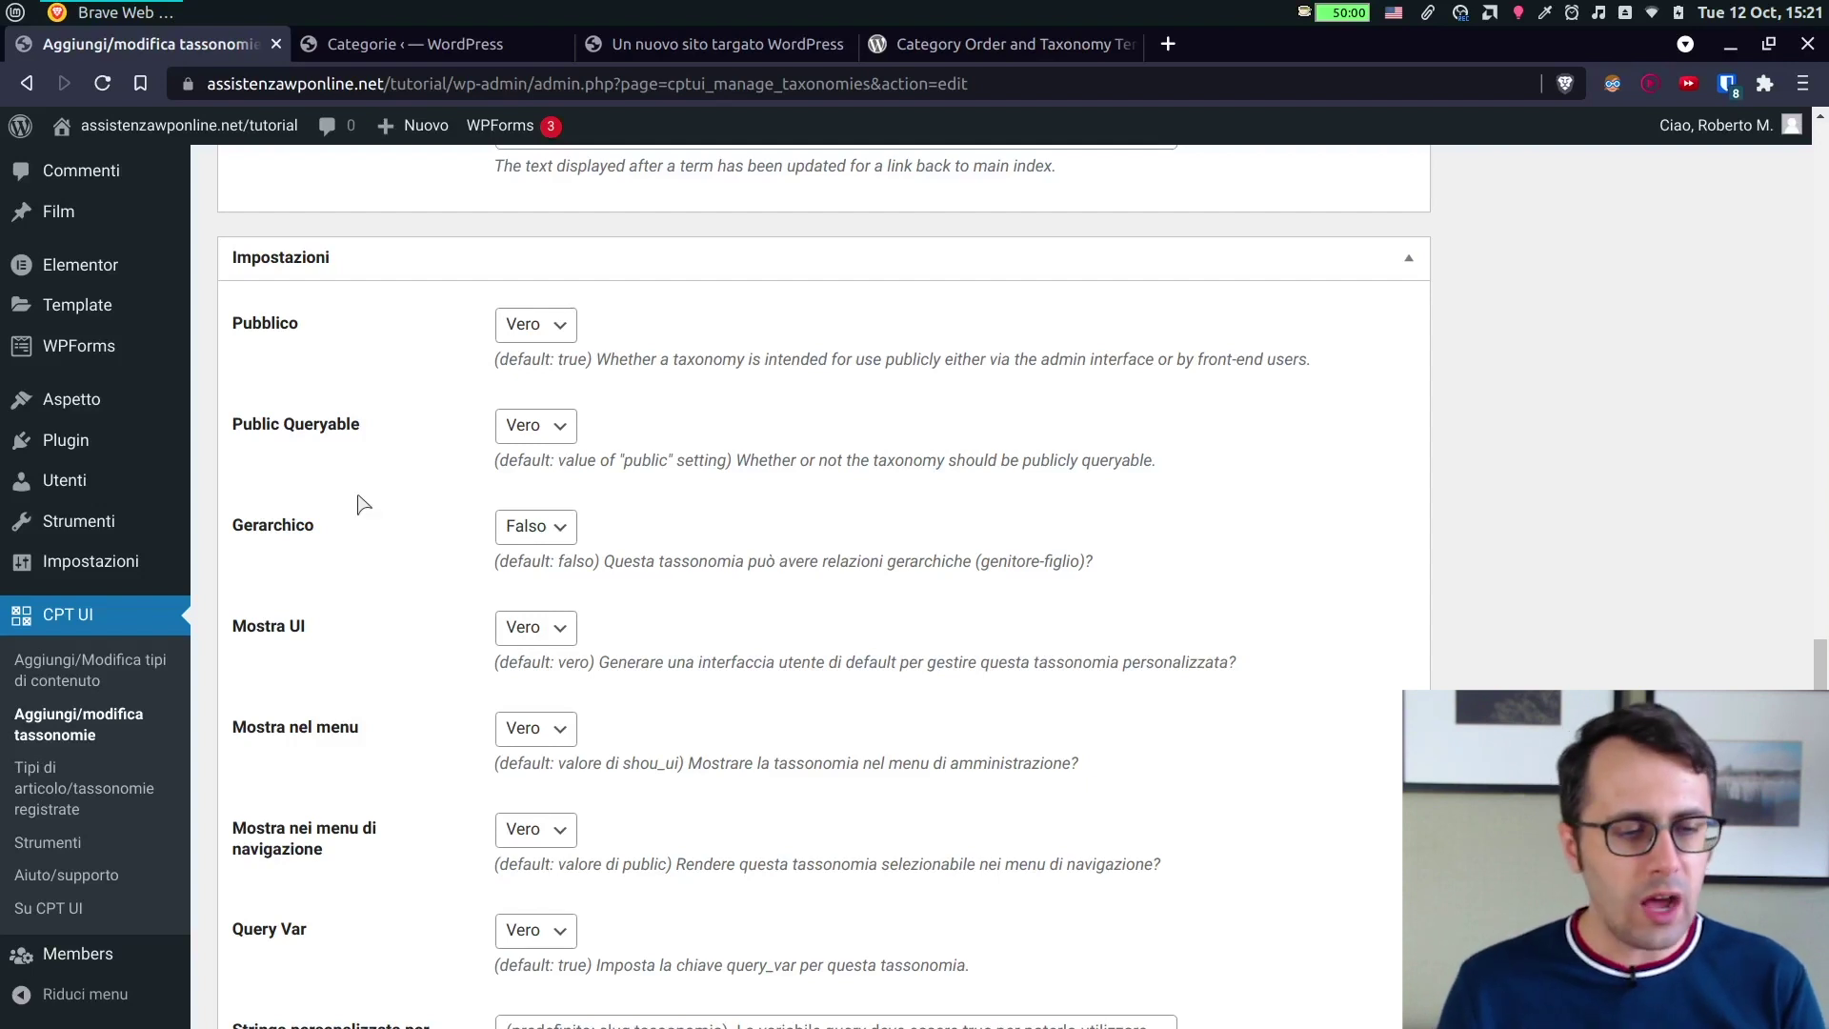
click(535, 530)
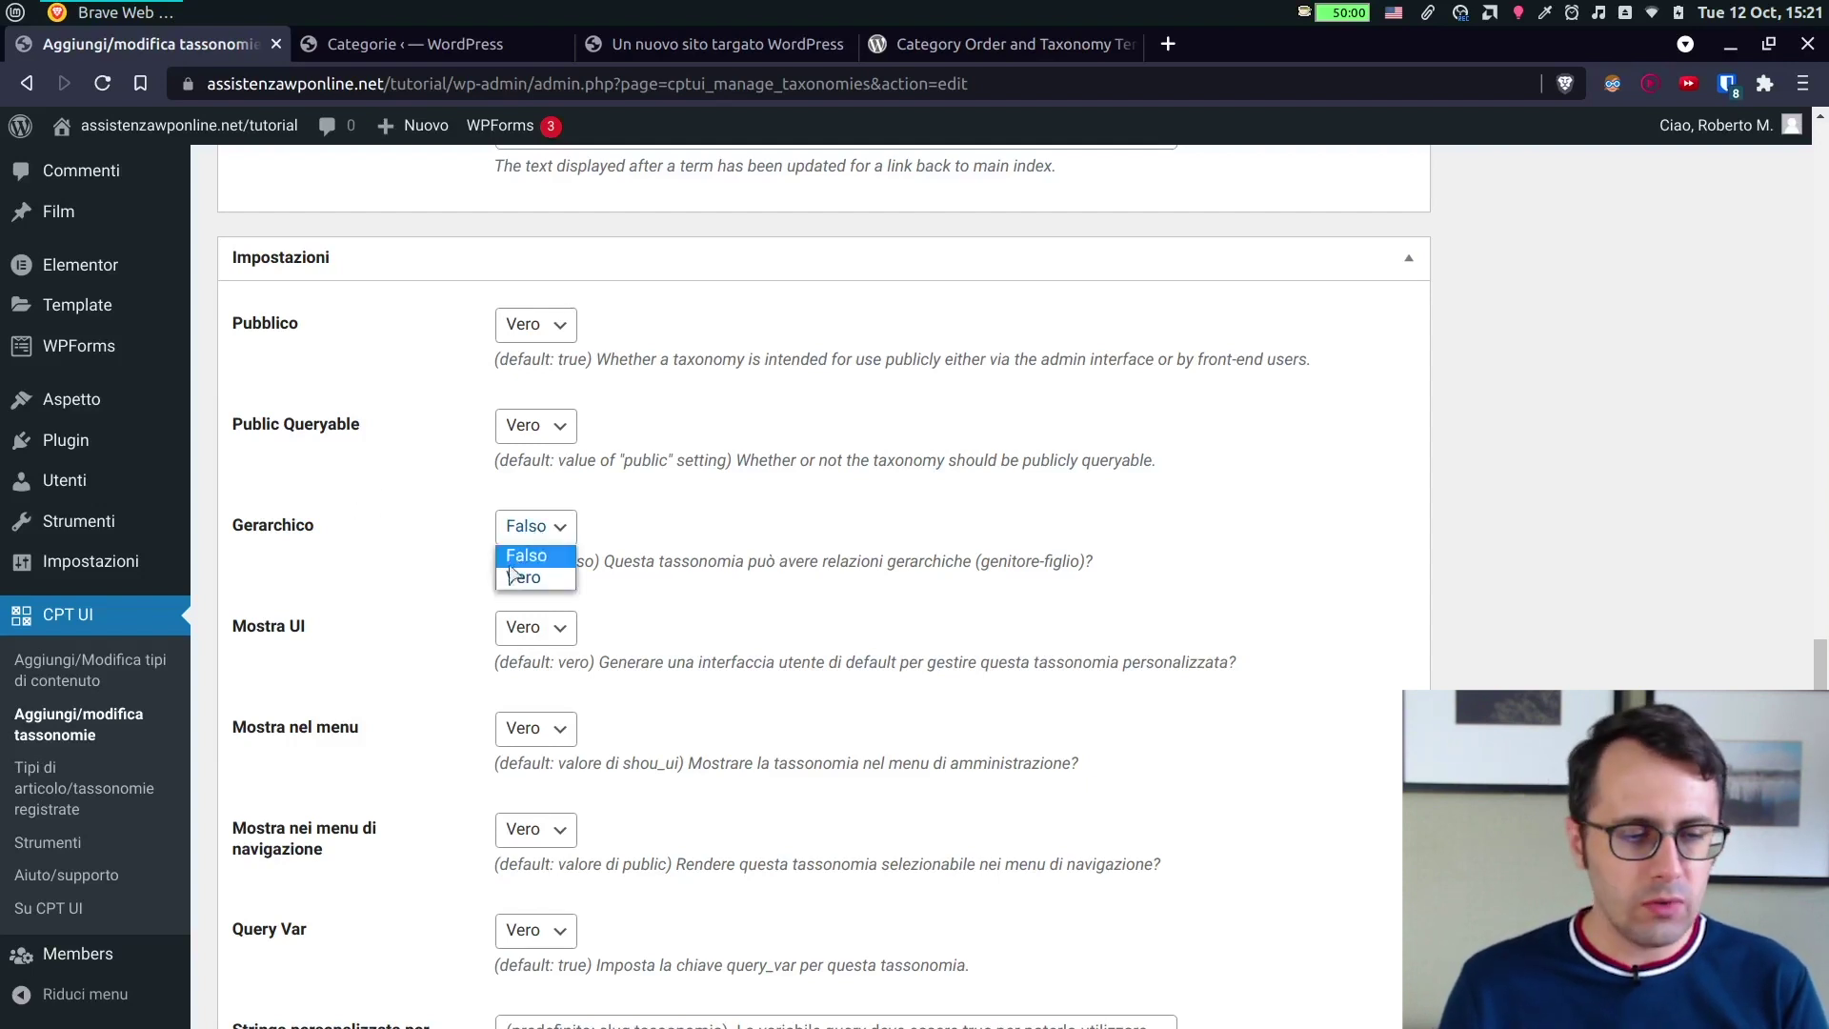
click(537, 578)
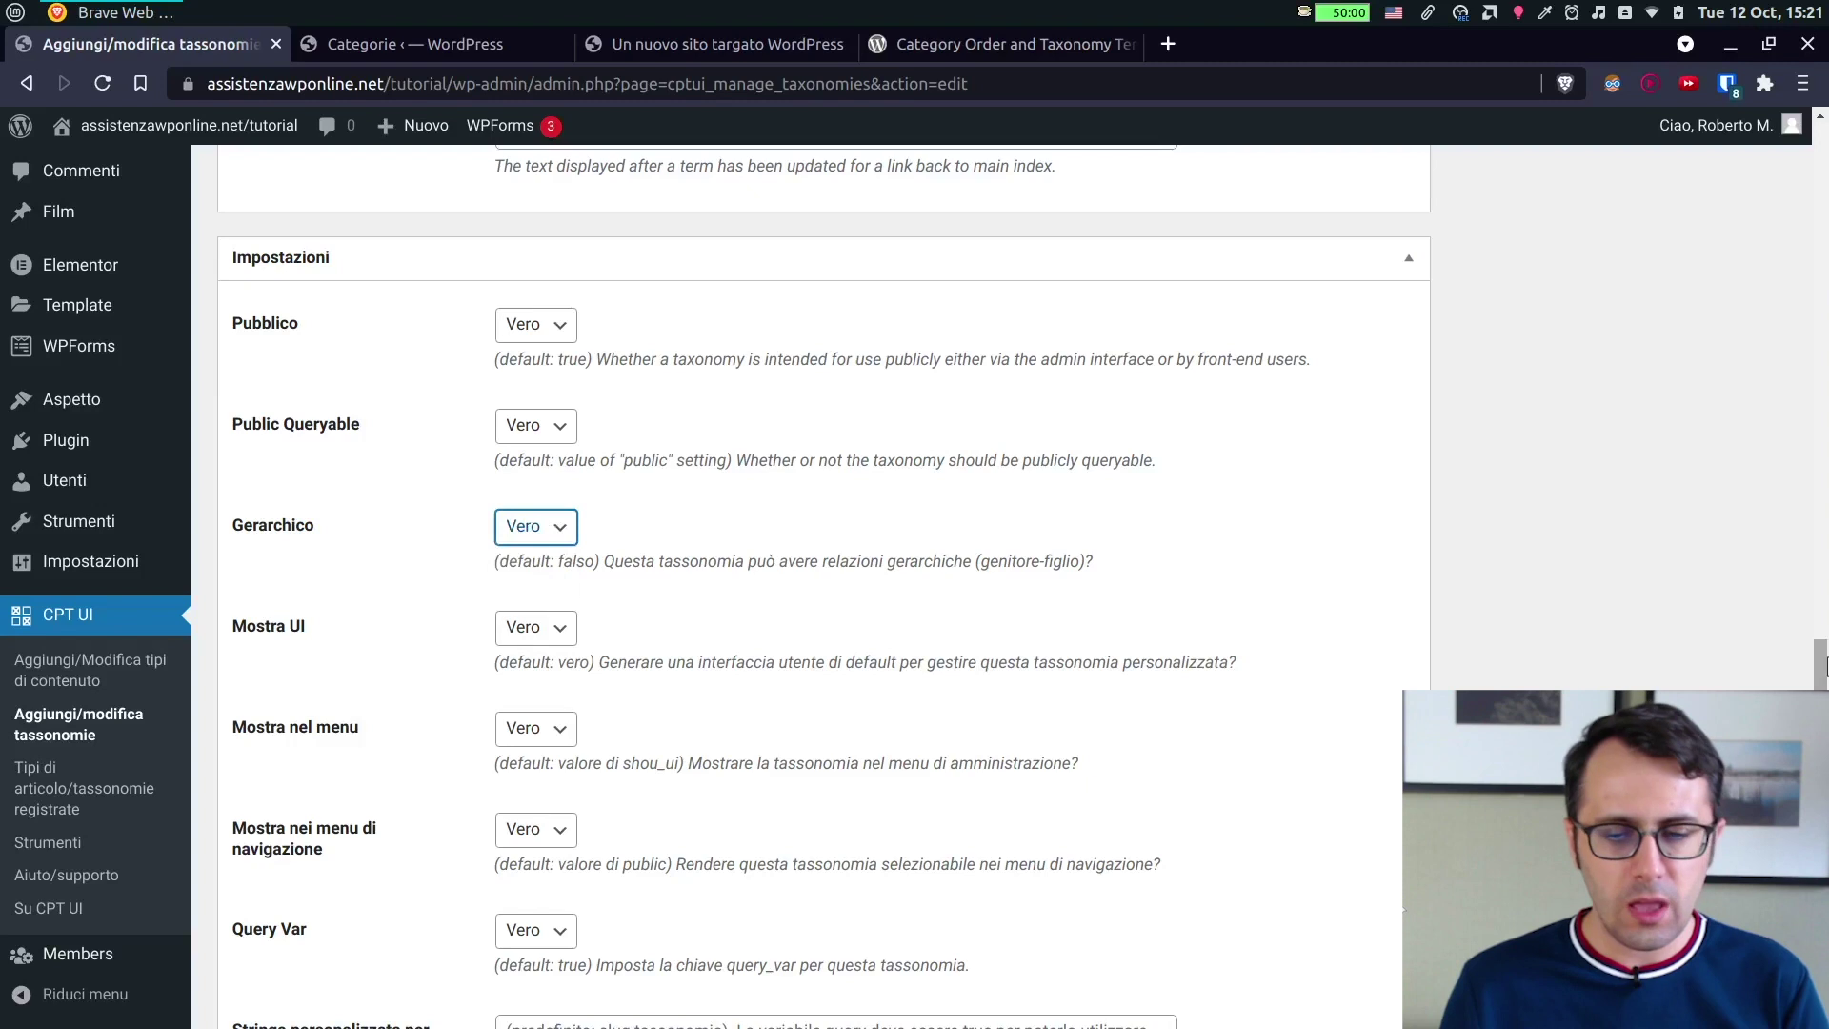
scroll(1482, 584, down, 15)
click(276, 920)
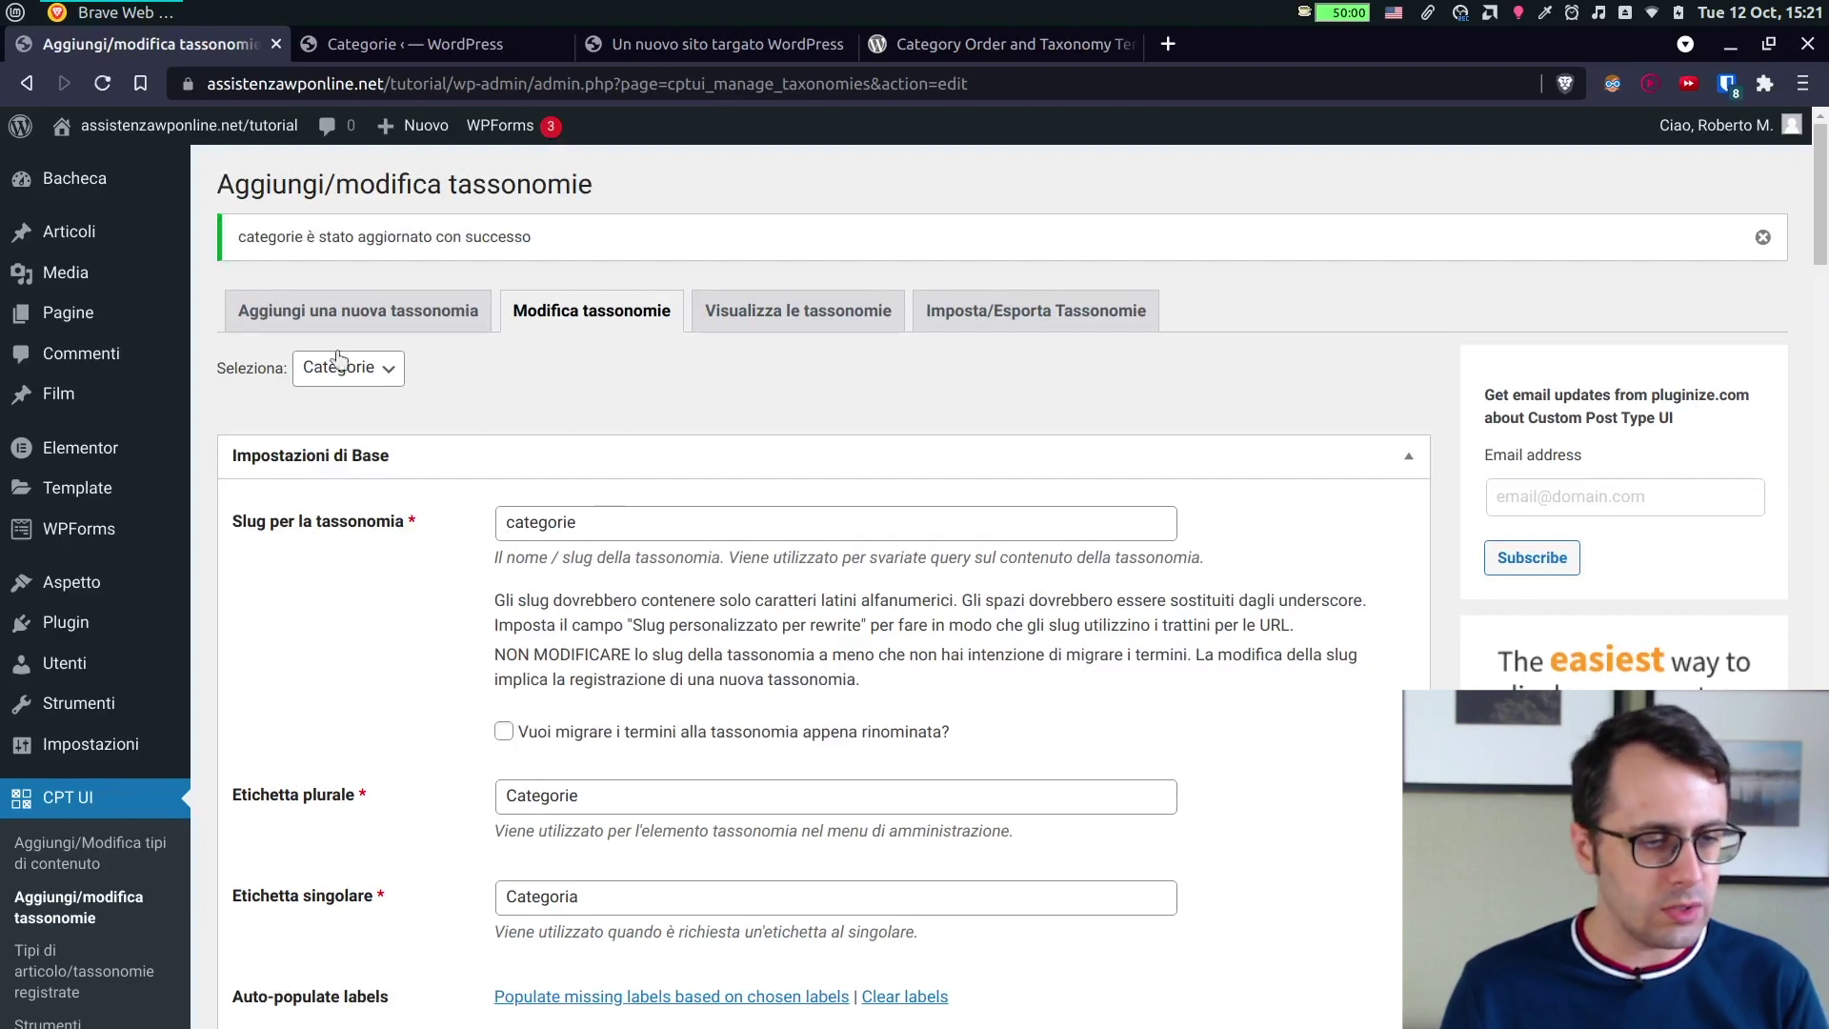
View the taxonomy order page for Pagine and add the terms Prova and test to its Categorie taxonomy.
mouse_move(89, 305)
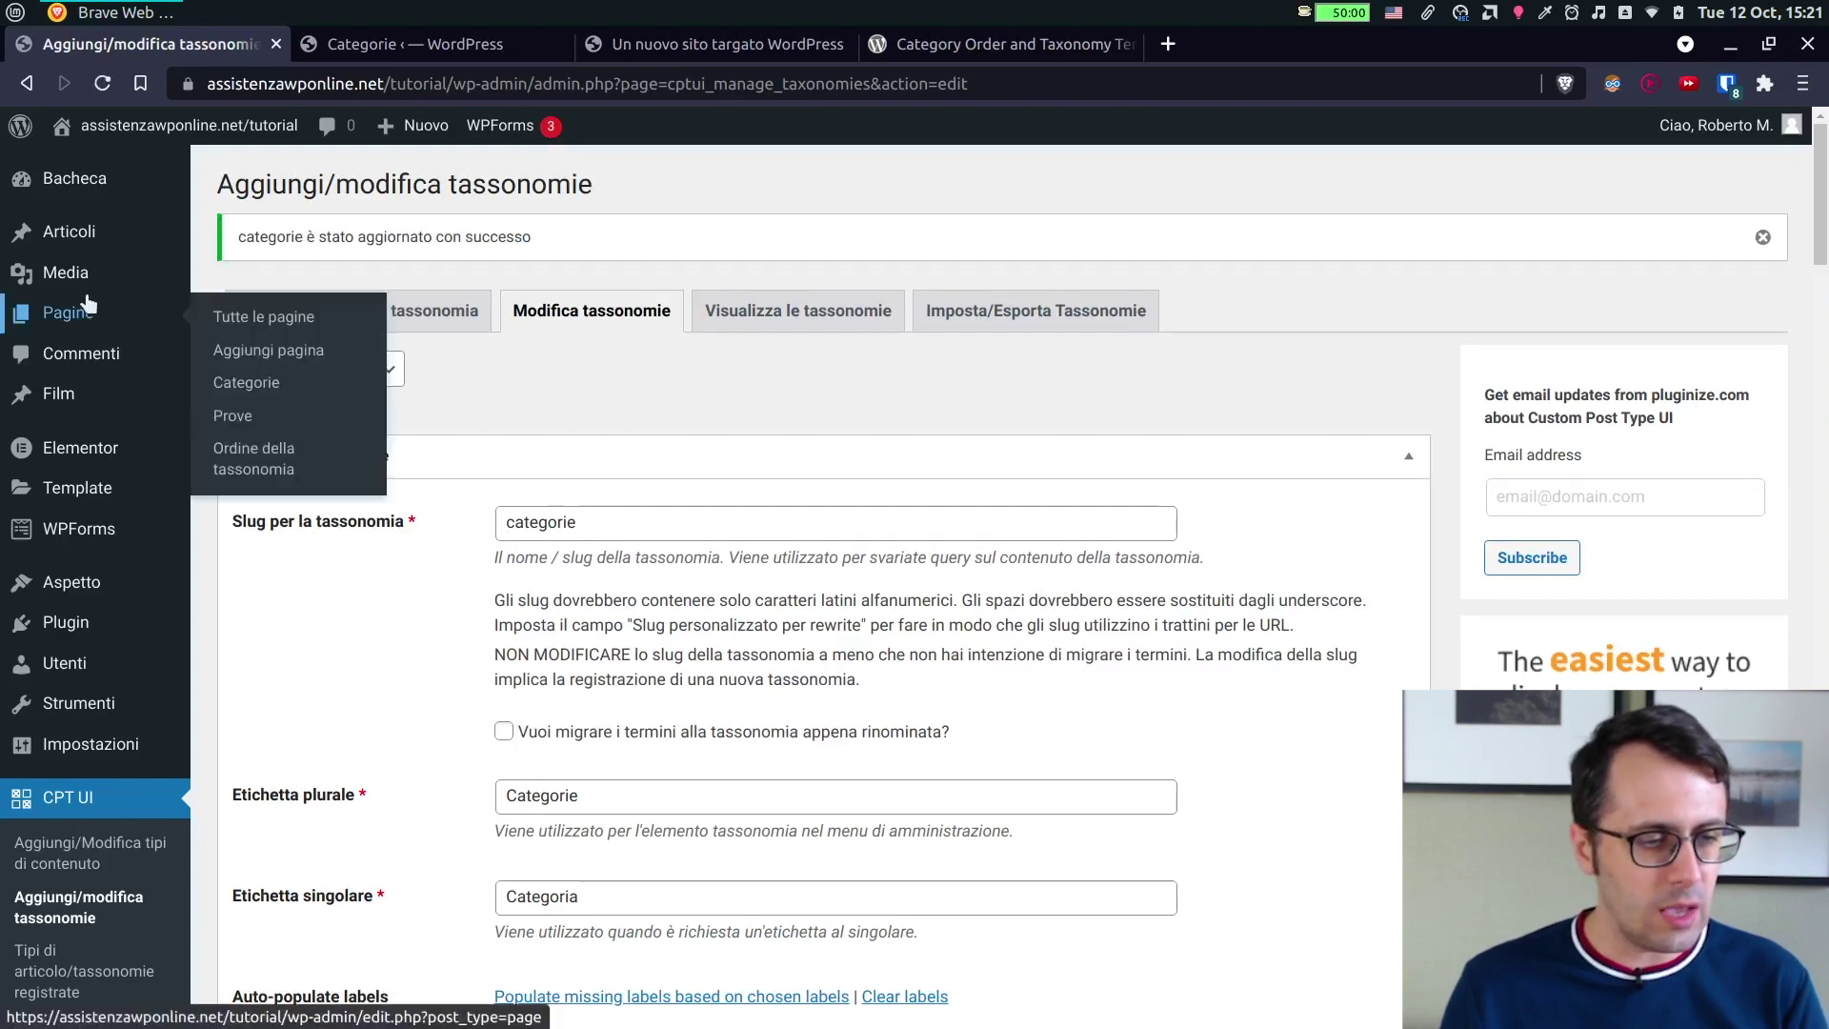
click(281, 467)
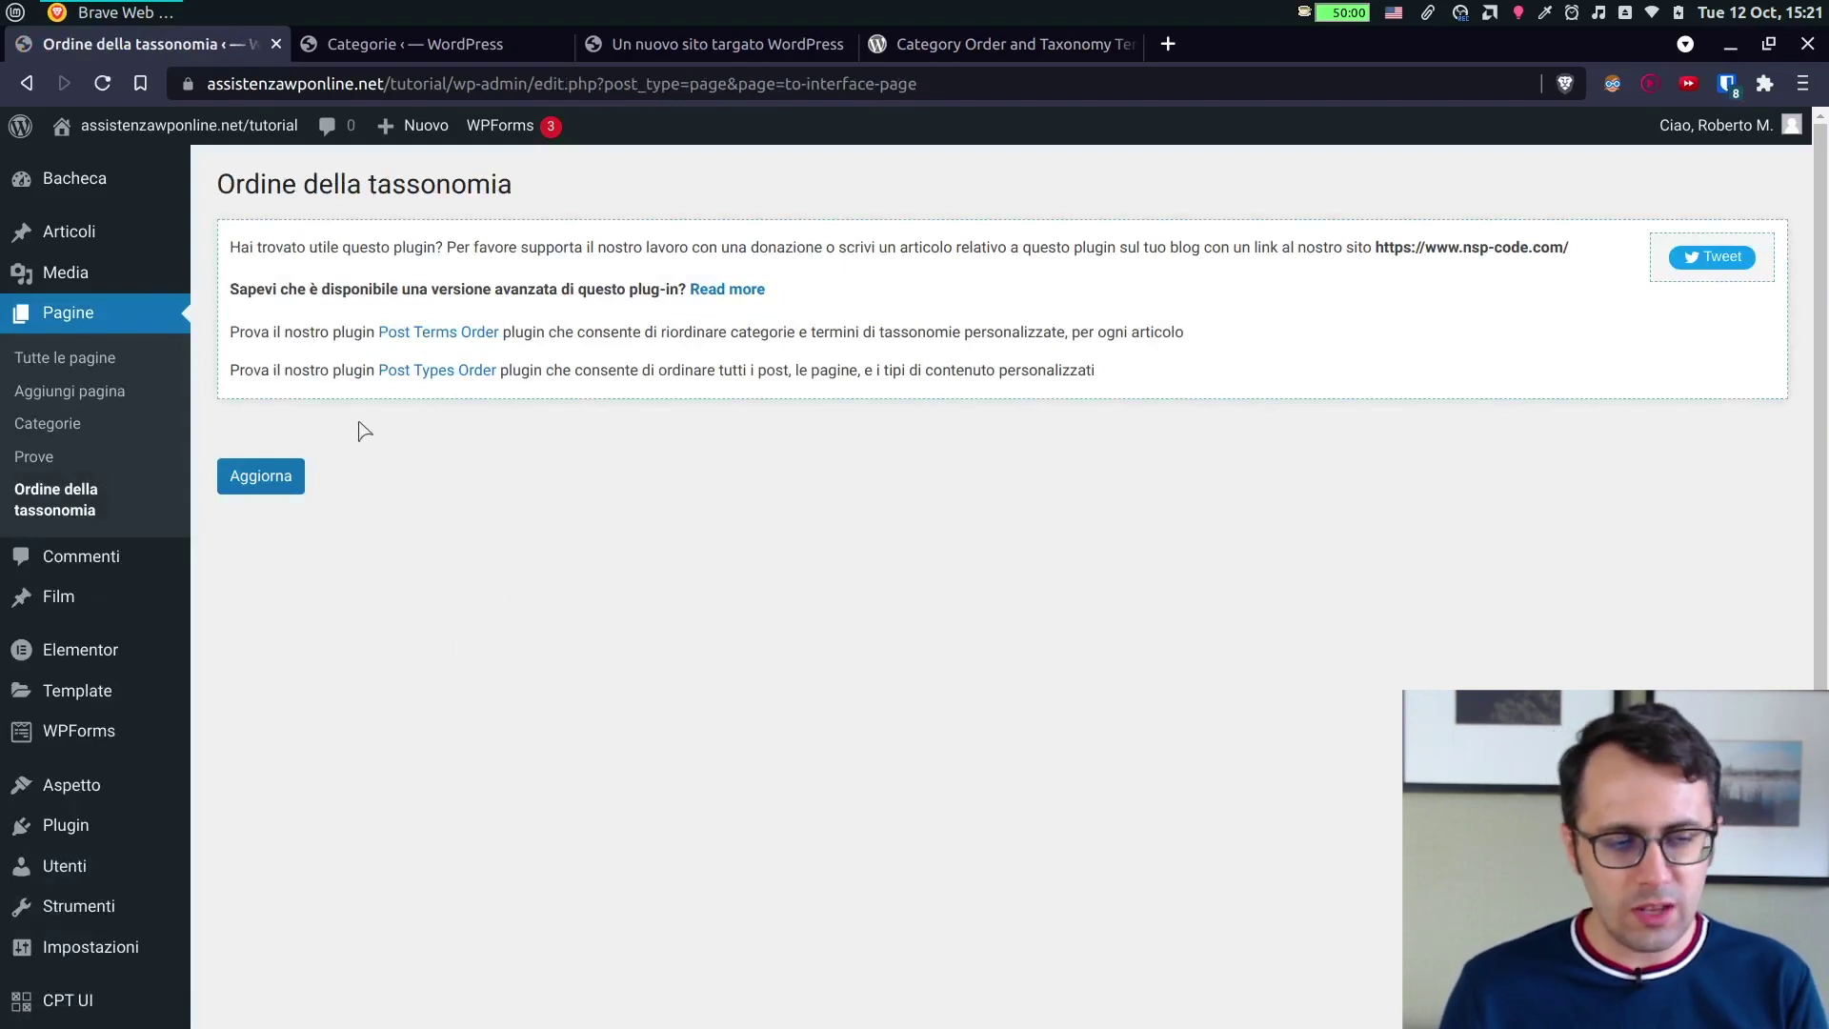
click(95, 429)
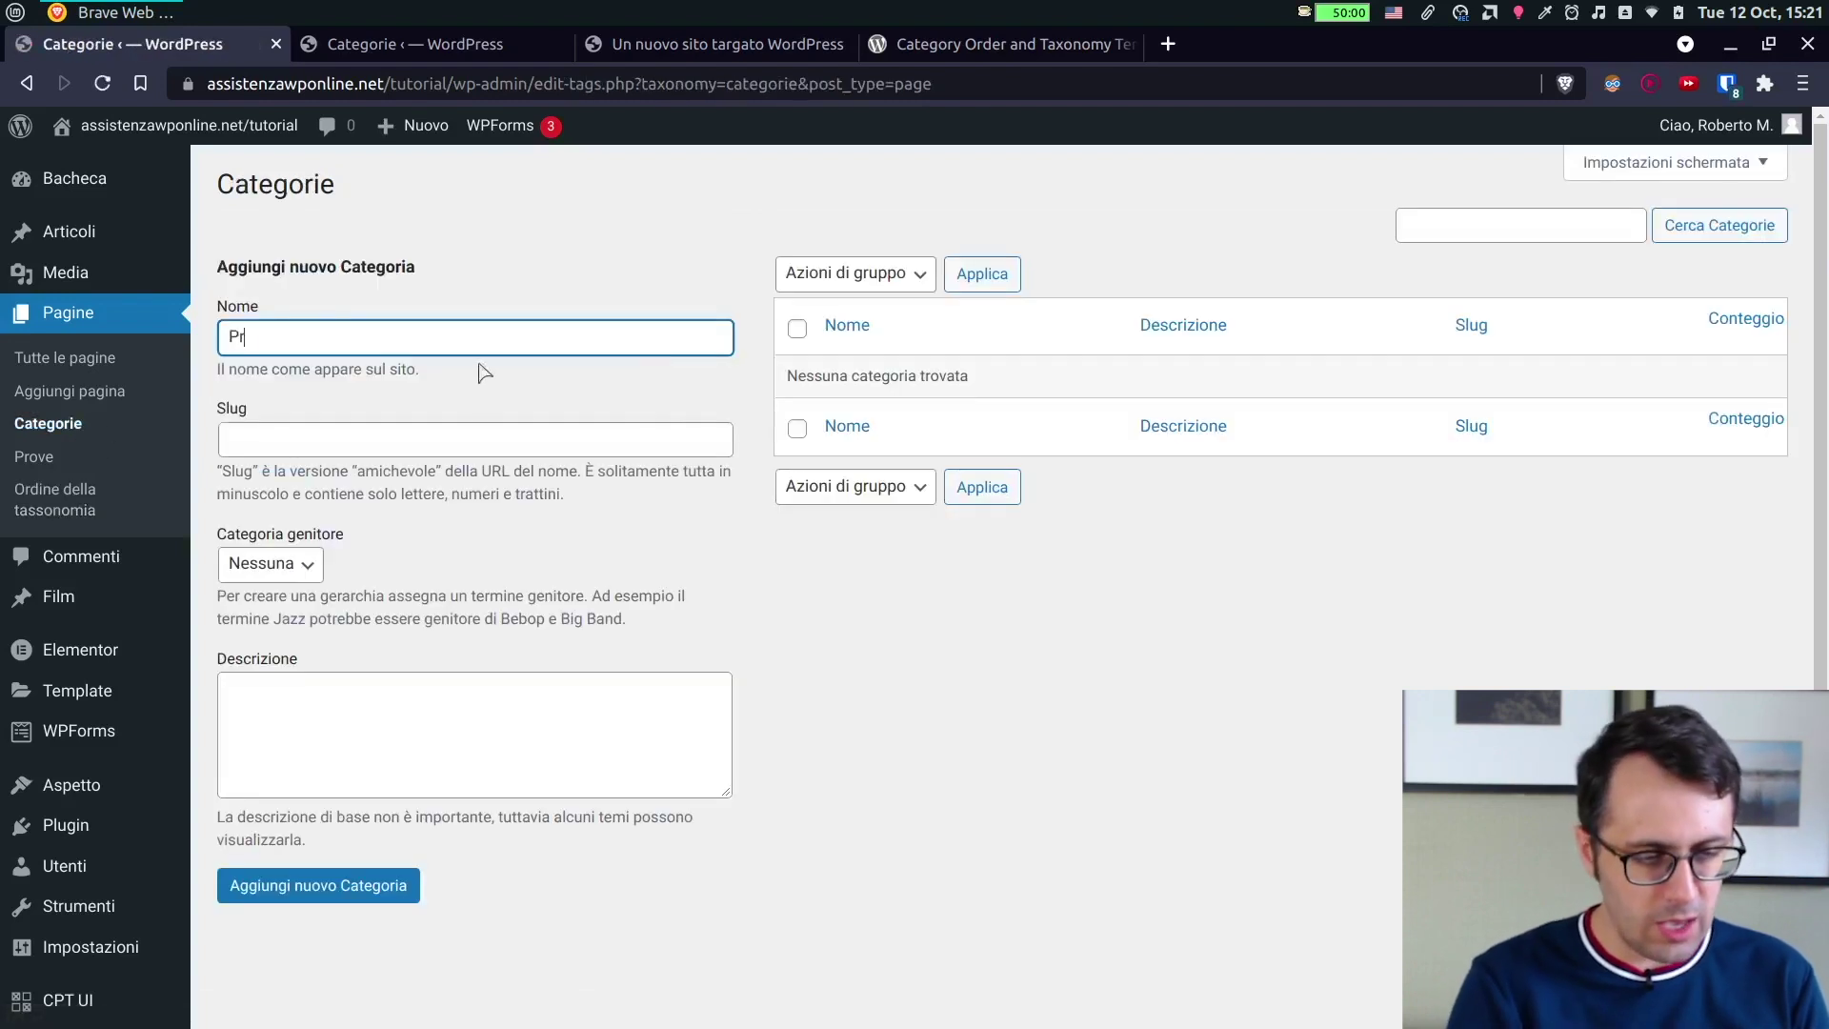
click(270, 886)
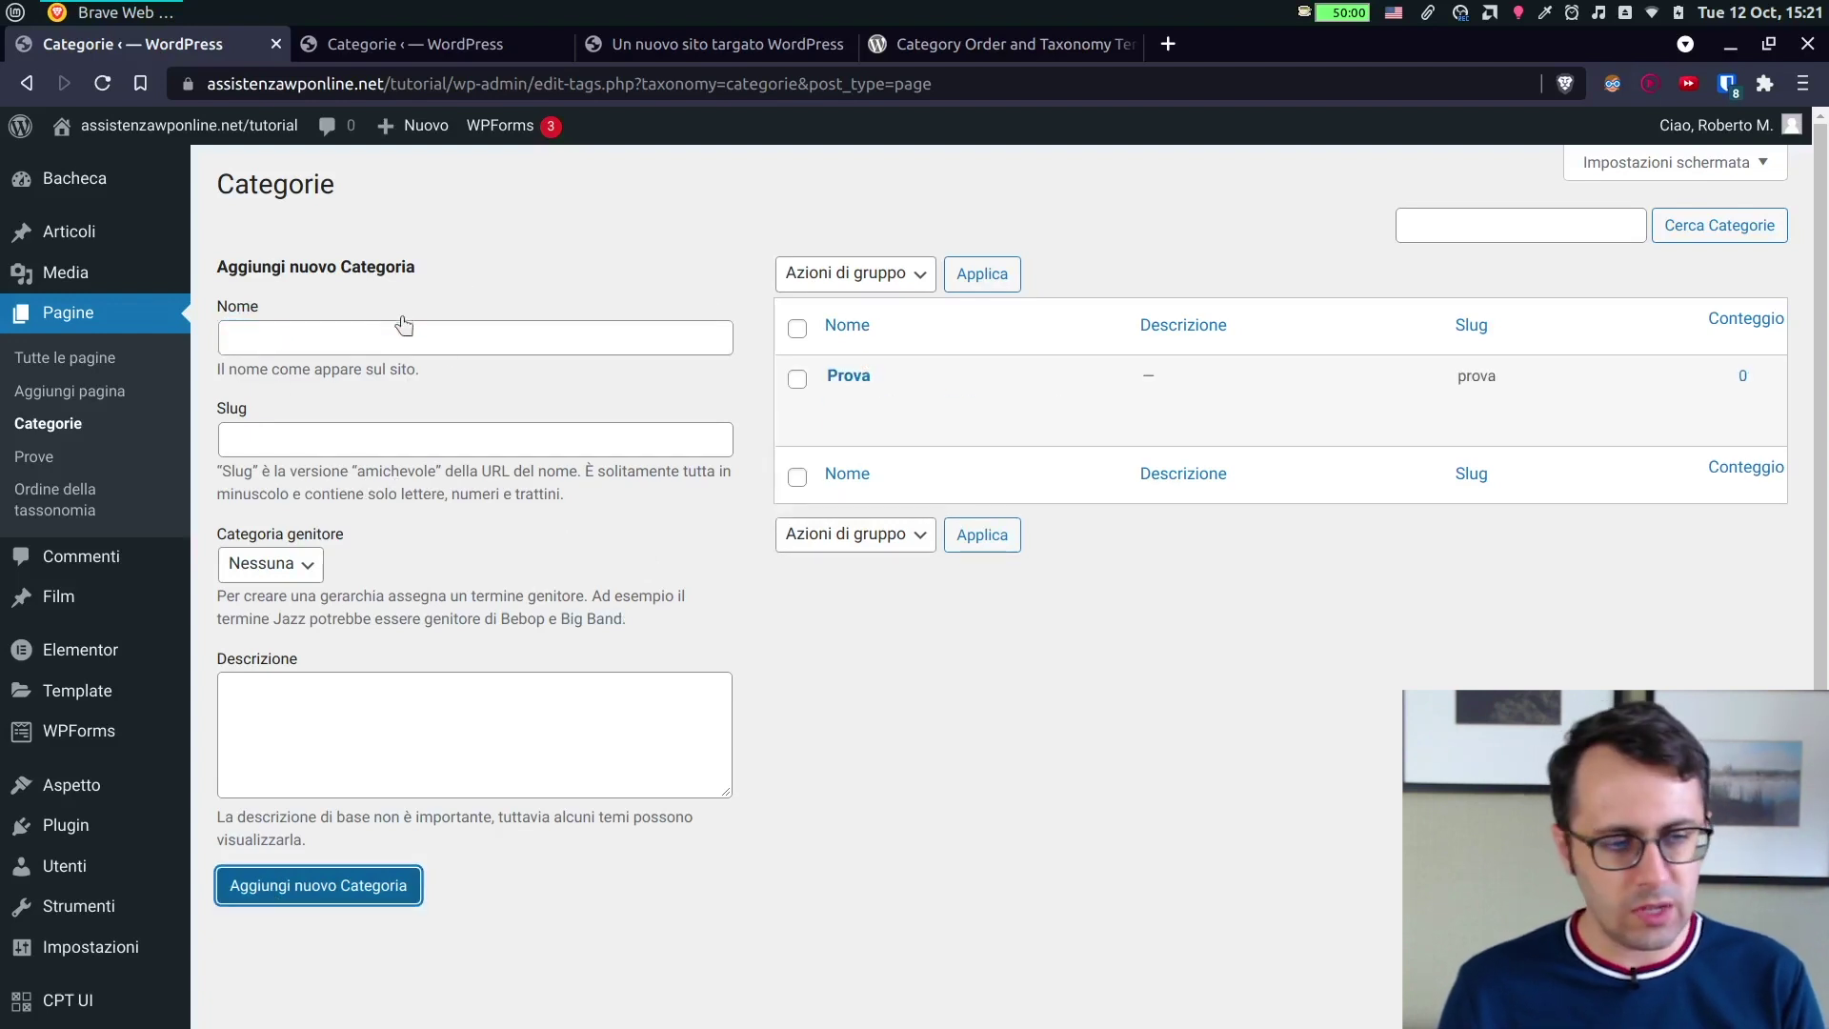
click(387, 340)
text(test)
click(362, 884)
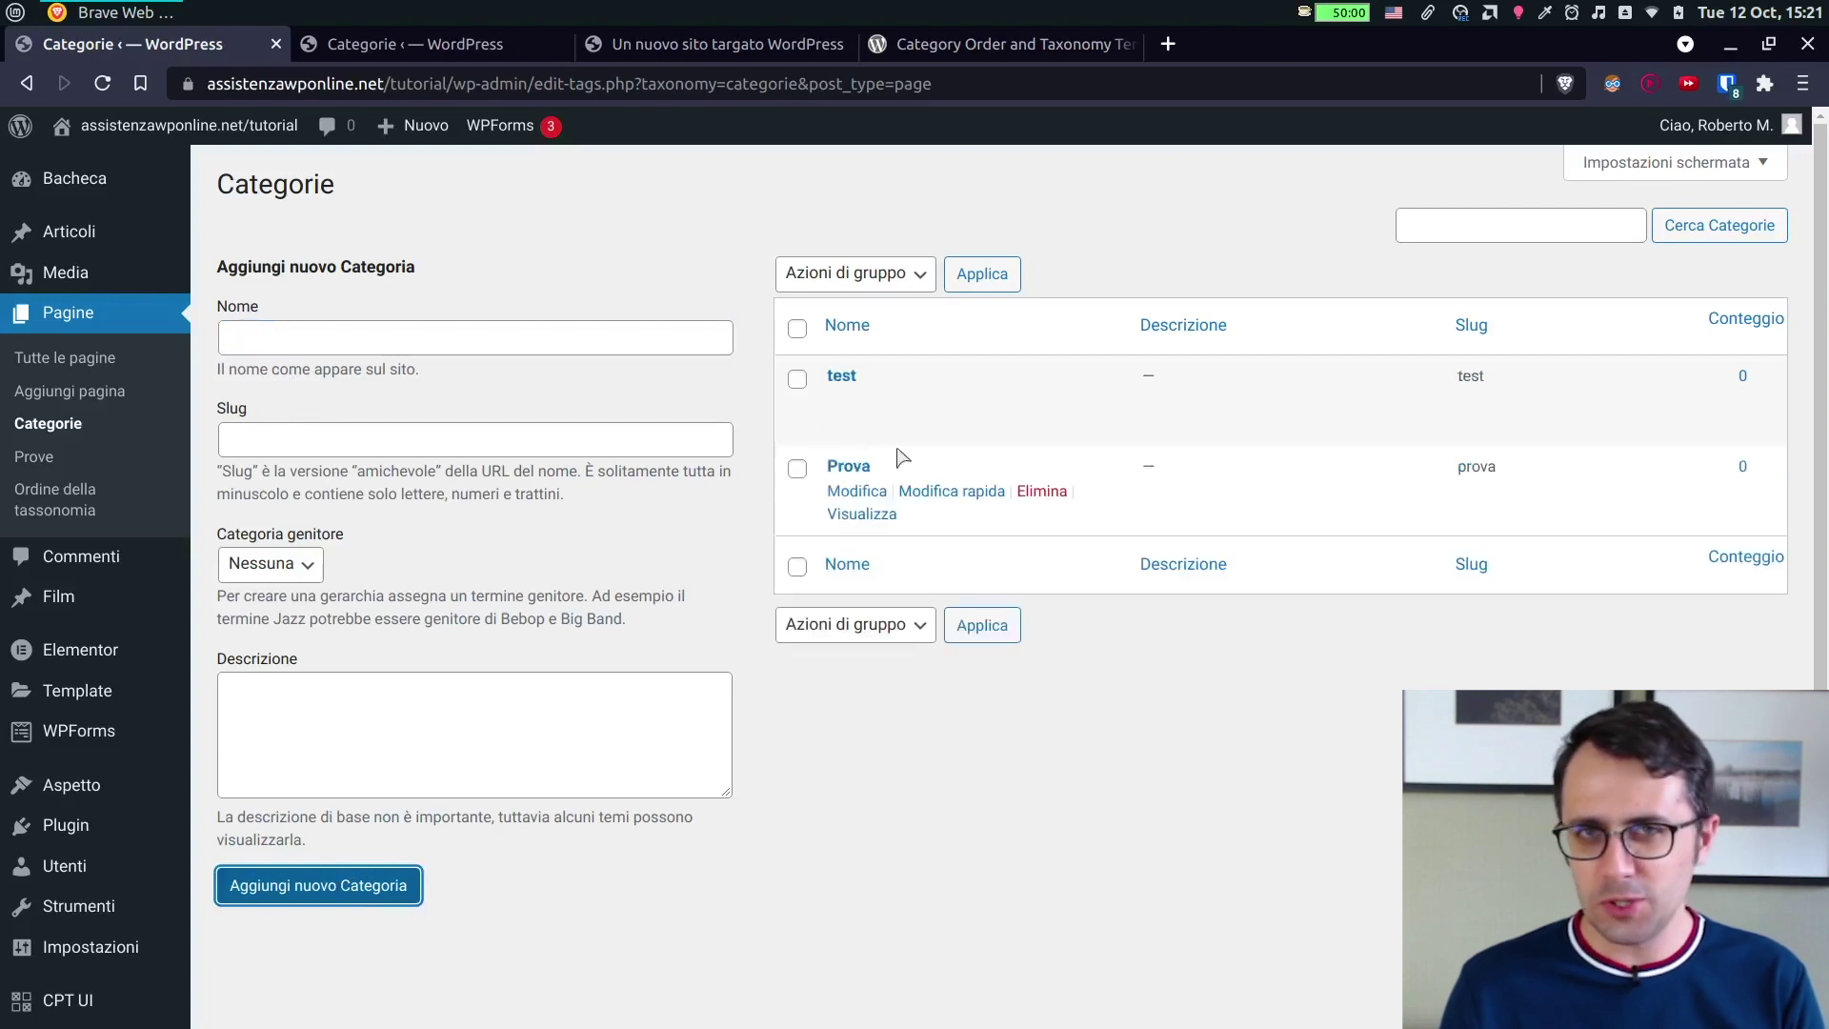
Reopen the taxonomy order page for Pagine and view its Categorie list in a separate browser tab.
click(88, 503)
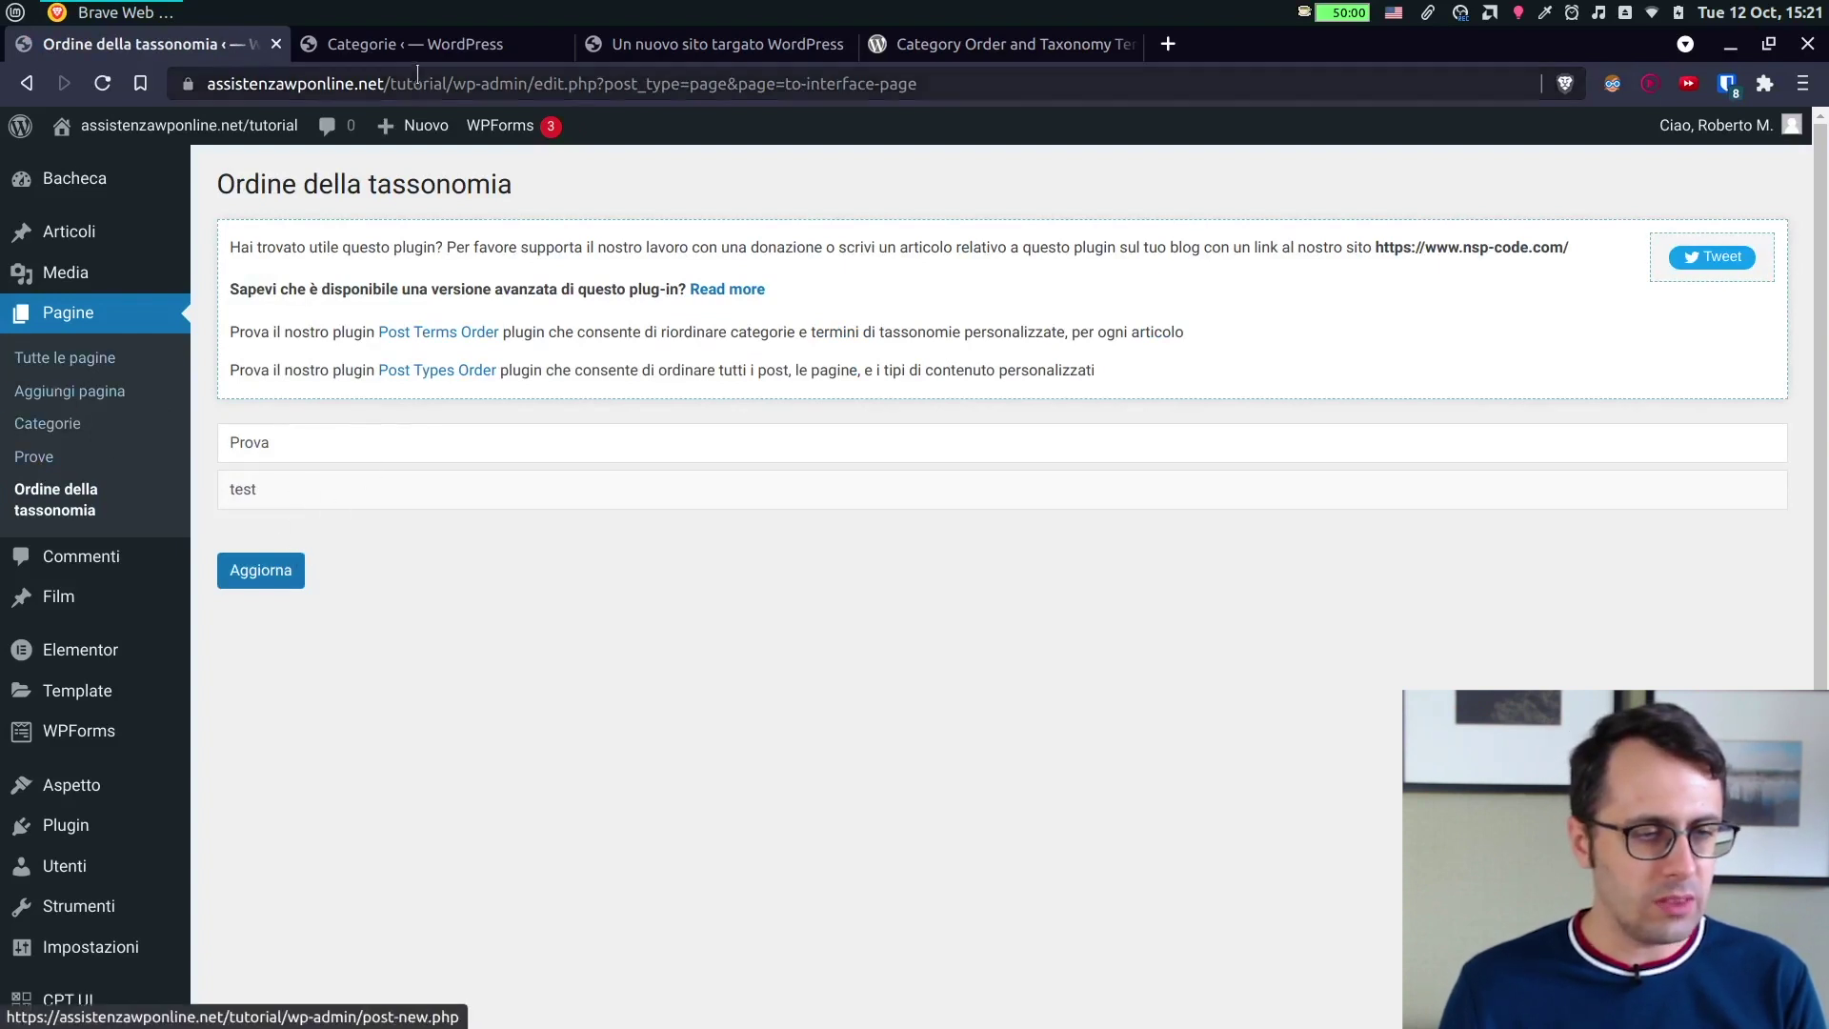
middle_click(48, 367)
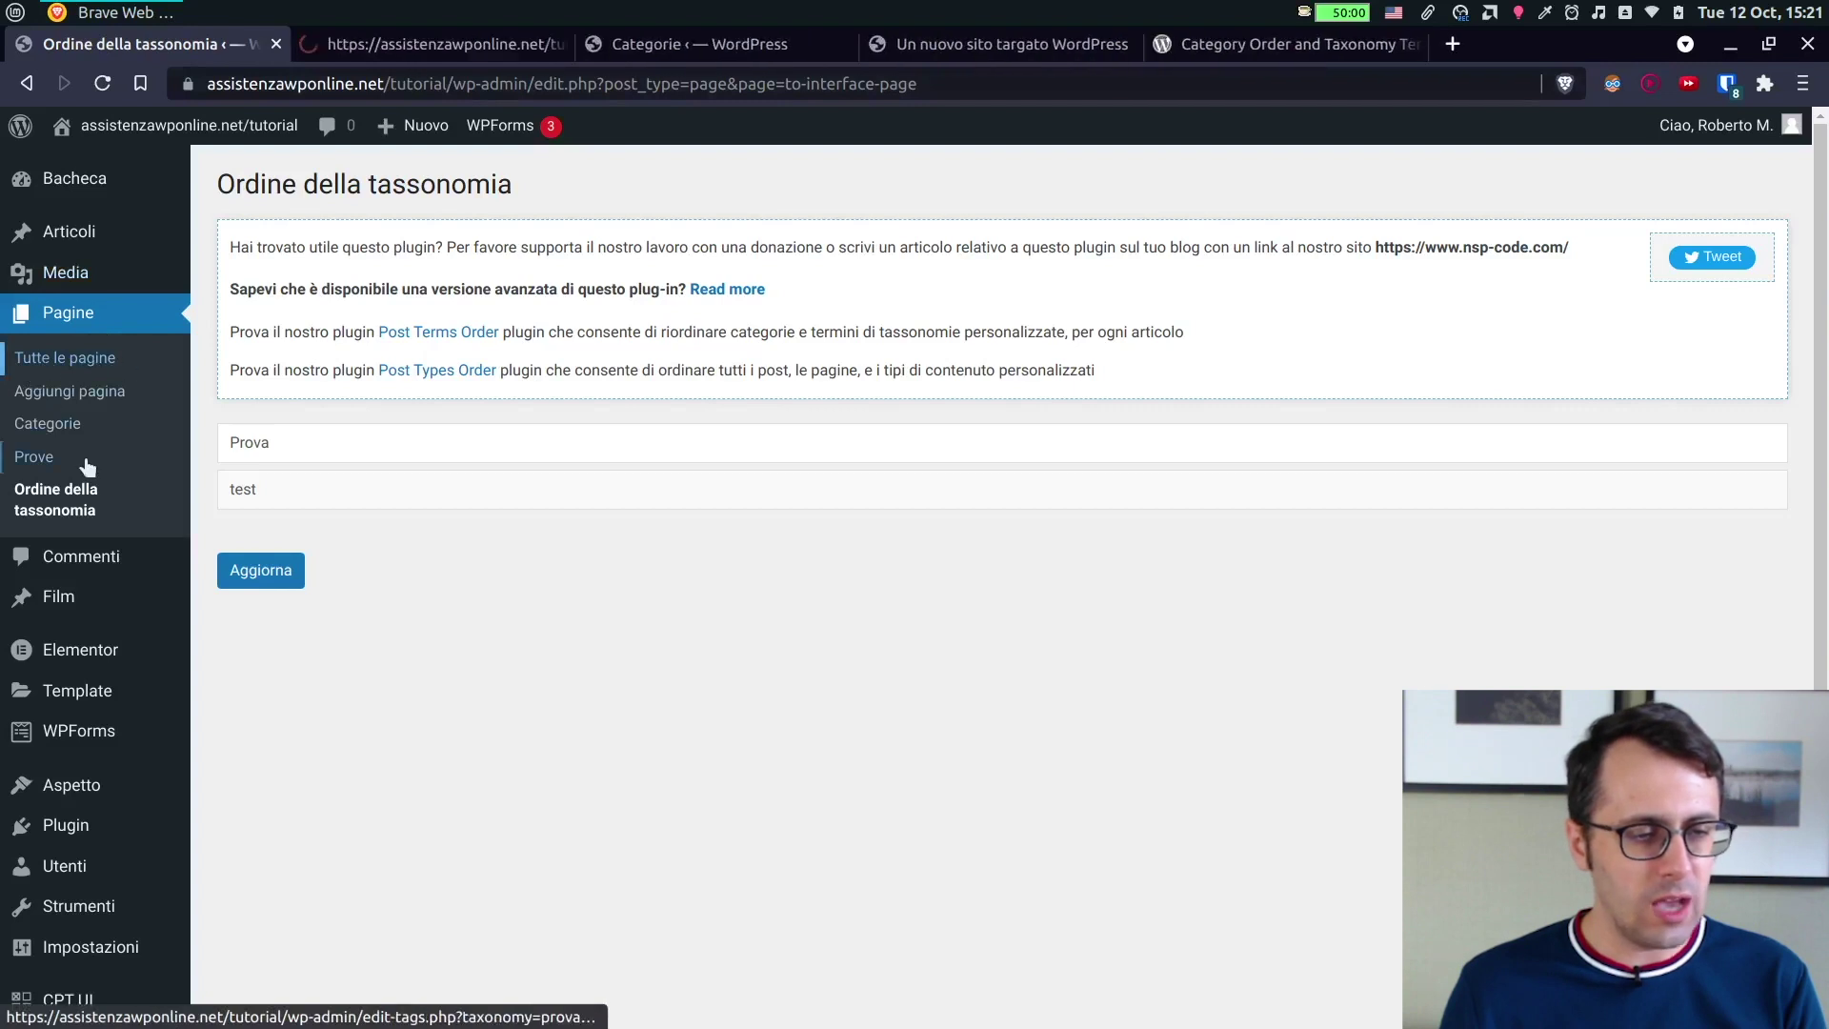
click(561, 44)
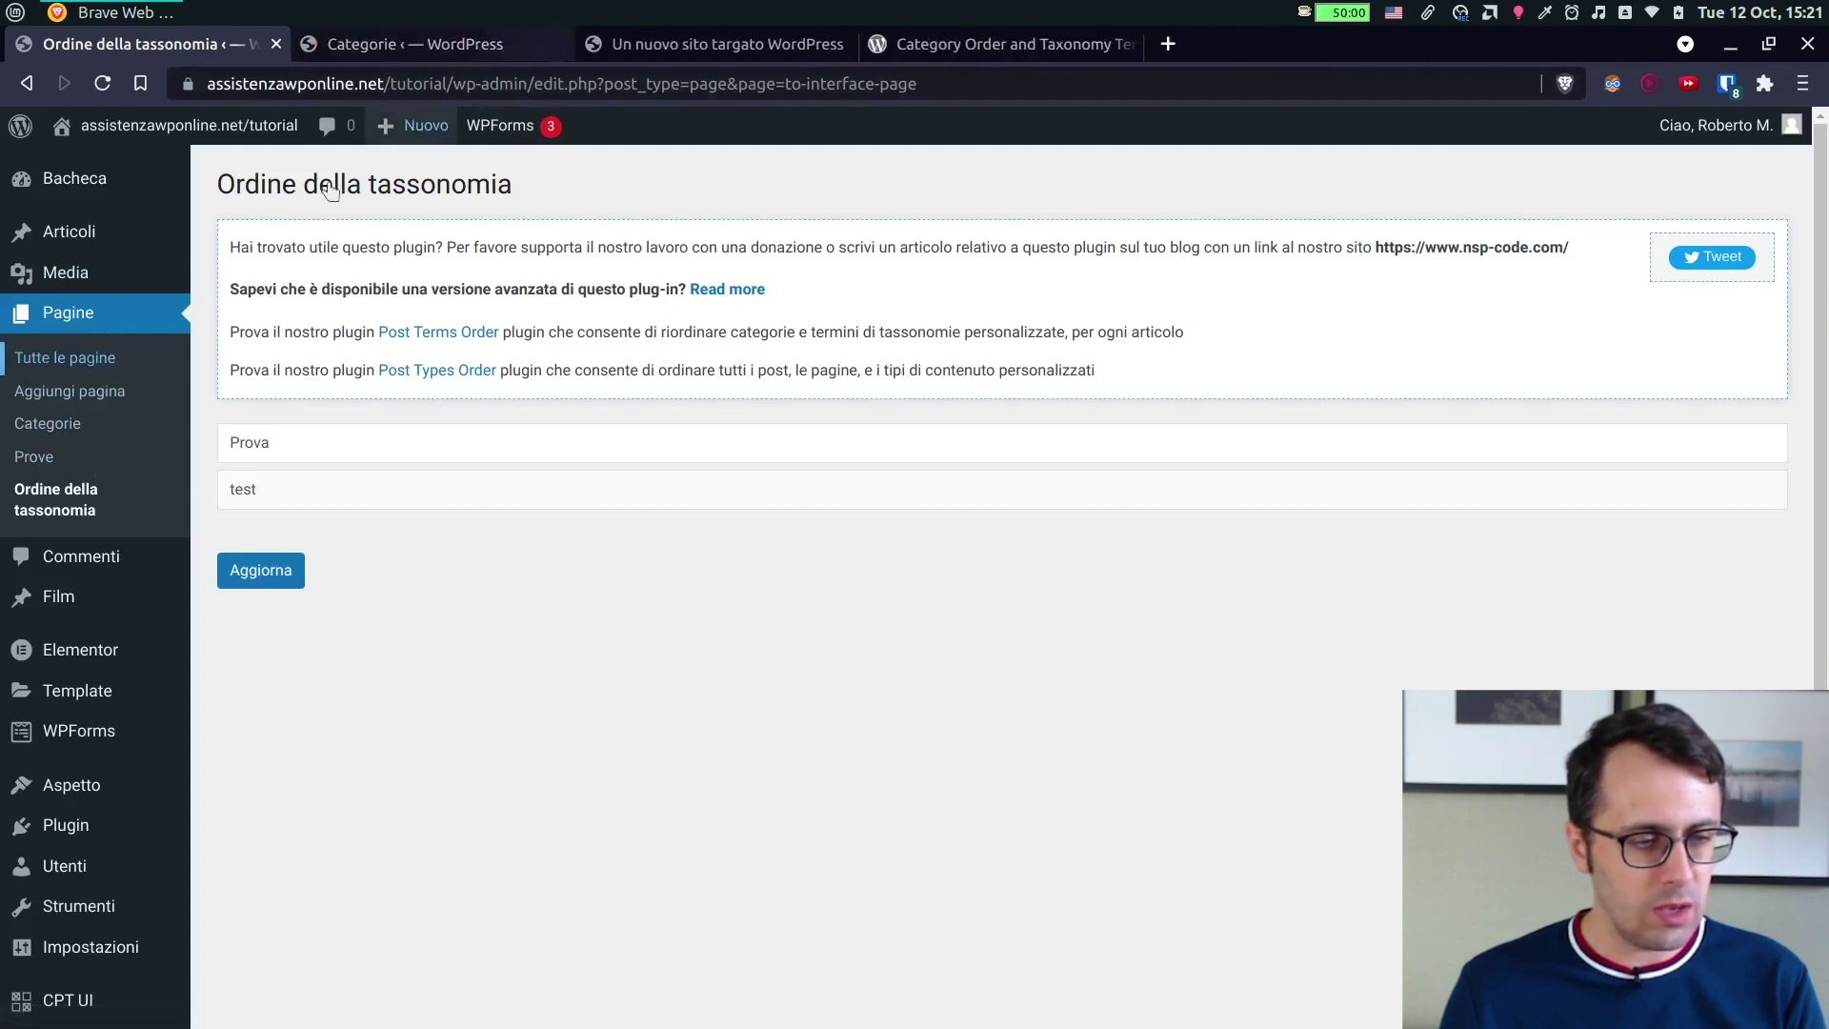
middle_click(43, 423)
click(404, 48)
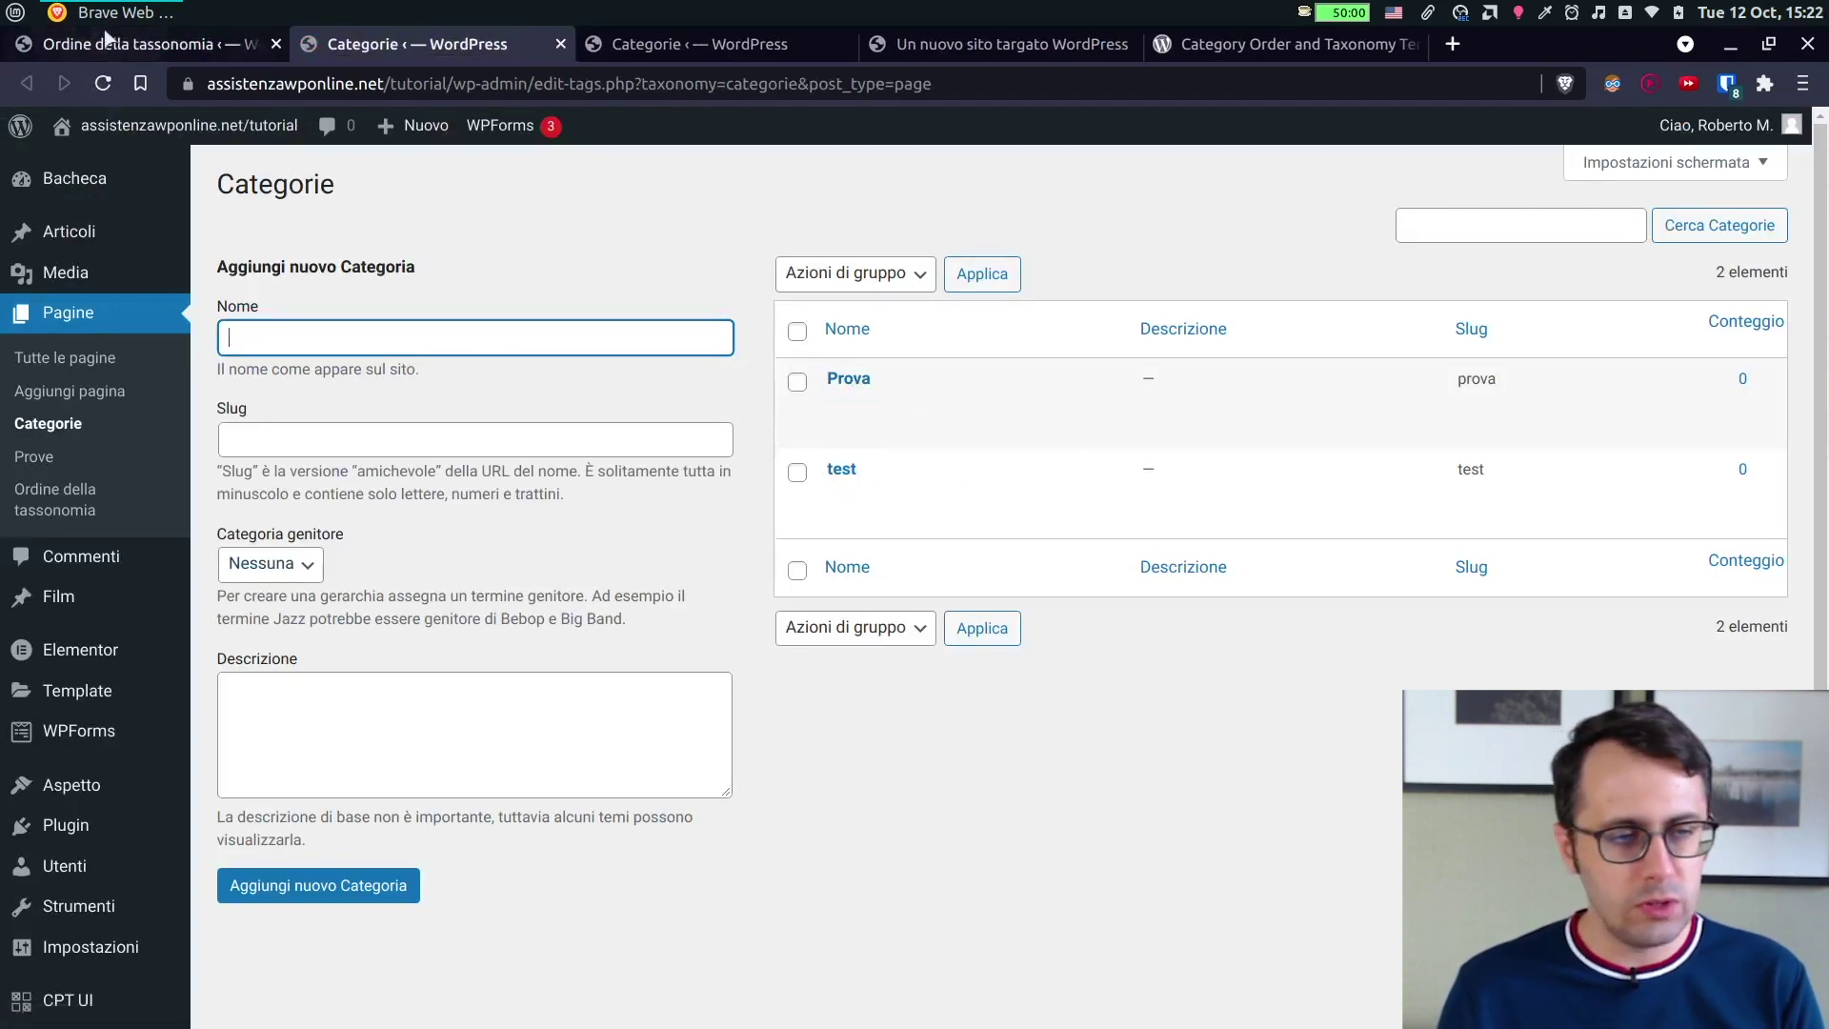
Move Prova below test in the Pagine taxonomy order, save the new order and check the reloaded Categorie list.
click(133, 46)
drag(294, 426, 399, 474)
click(249, 569)
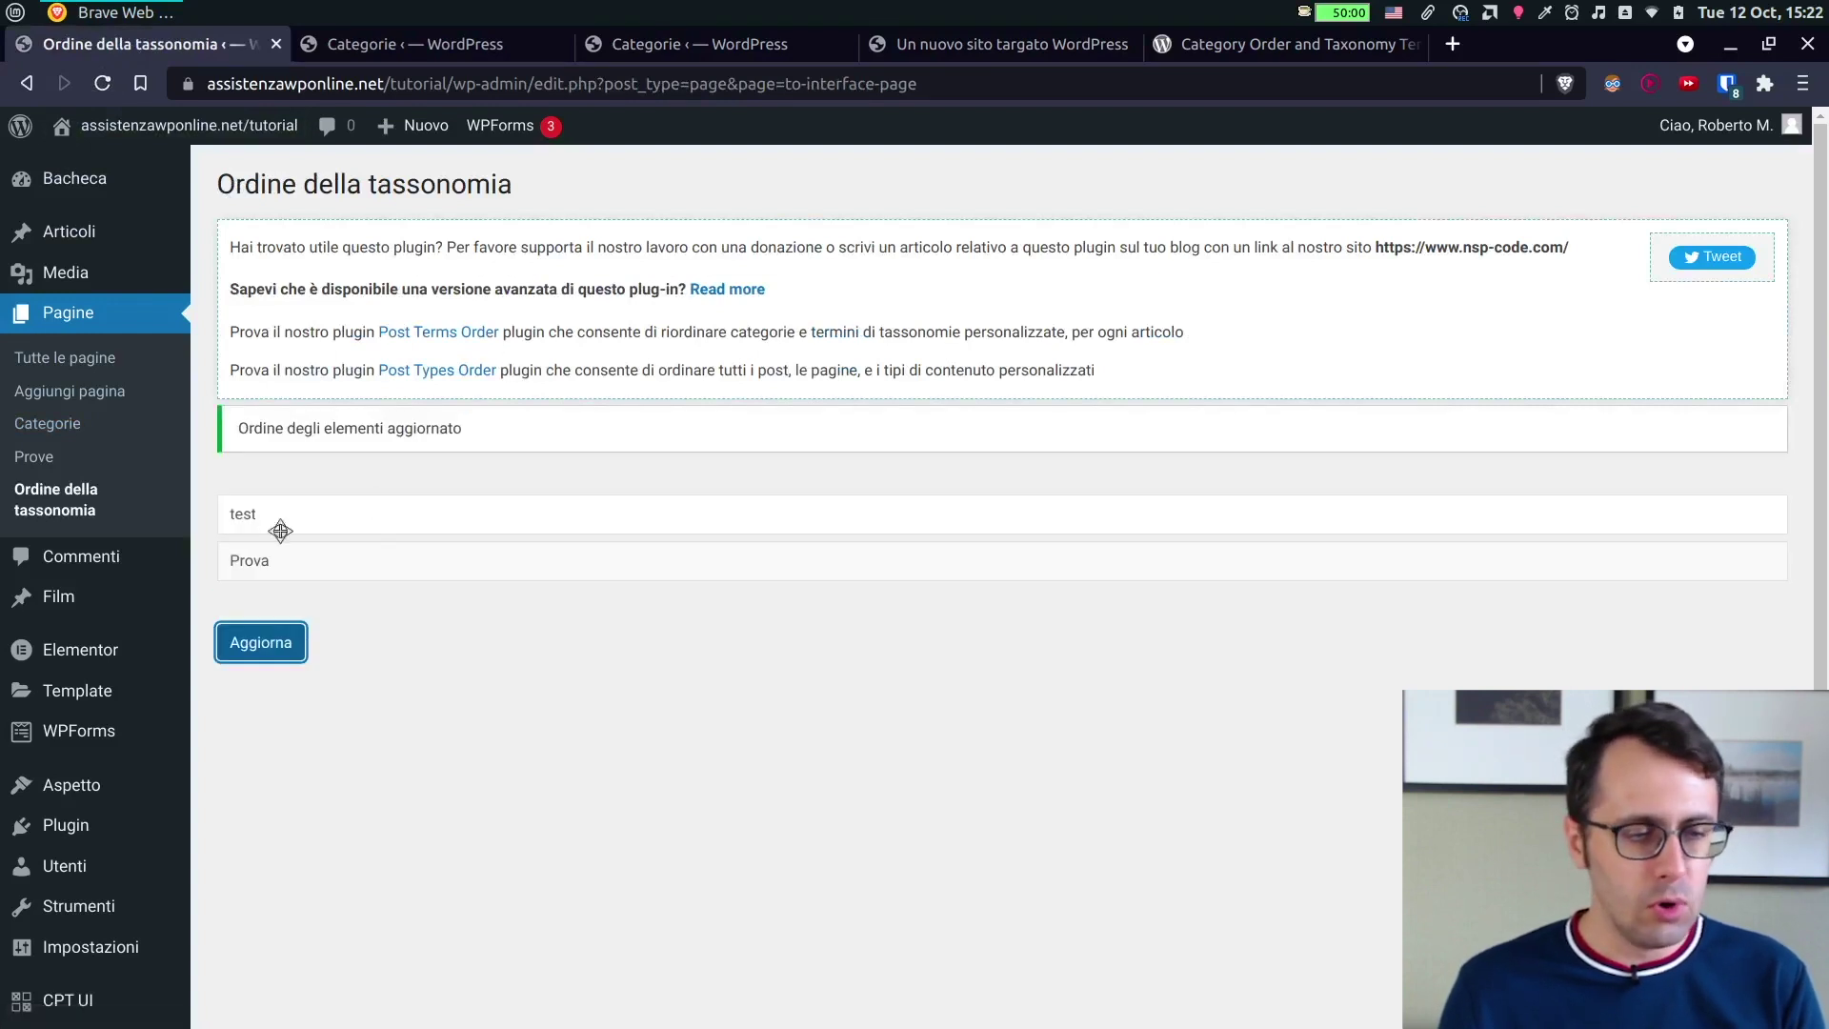
click(366, 48)
click(103, 86)
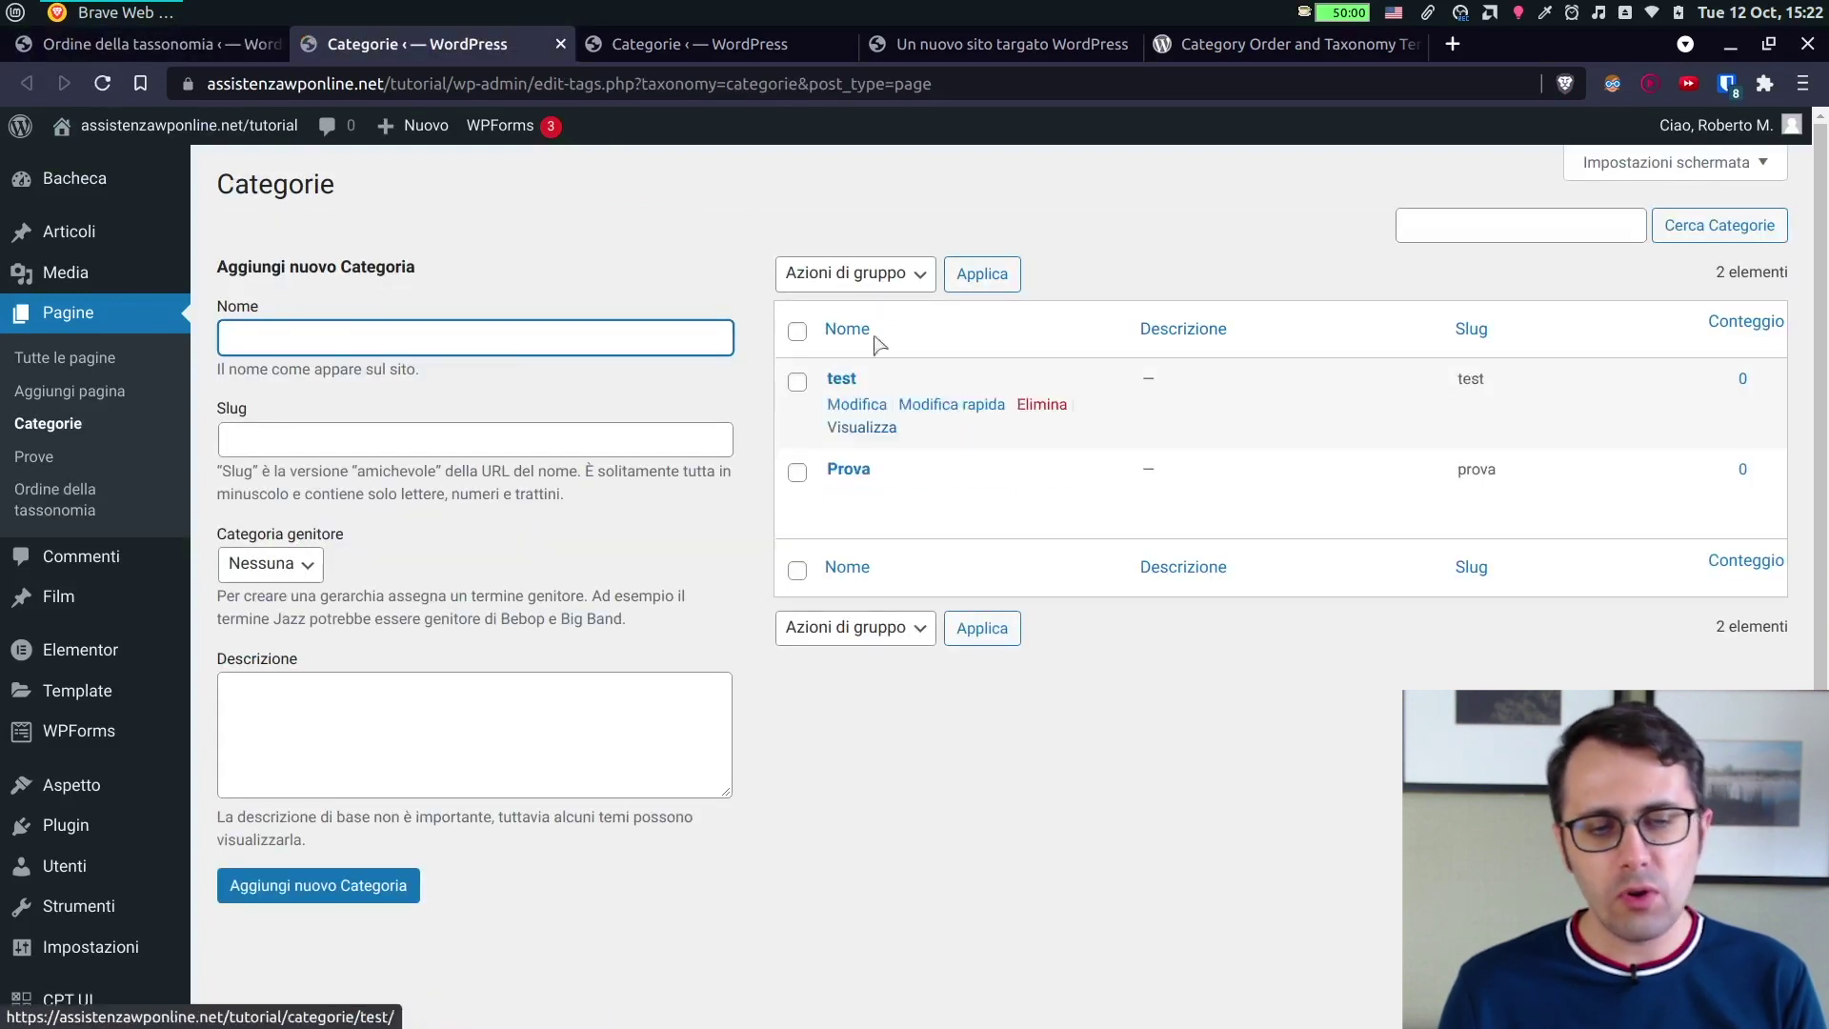